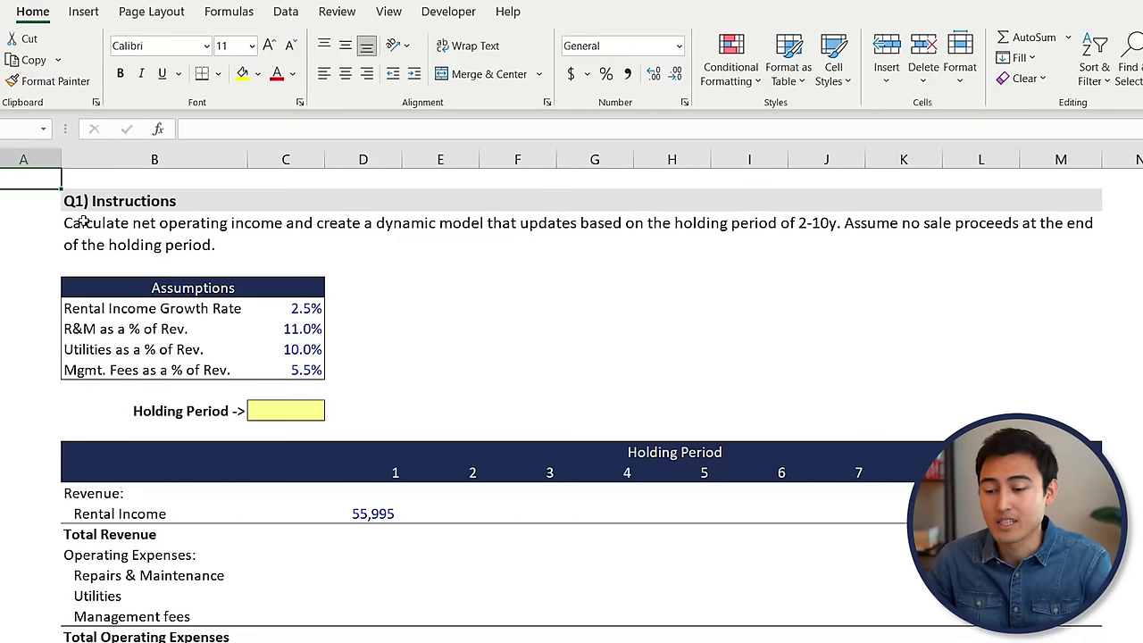
Step: Review the Q1 instructions, the assumption labels and the income statement rows down through Net Operating Income
{"action": "left_click", "coordinate": [104, 247]}
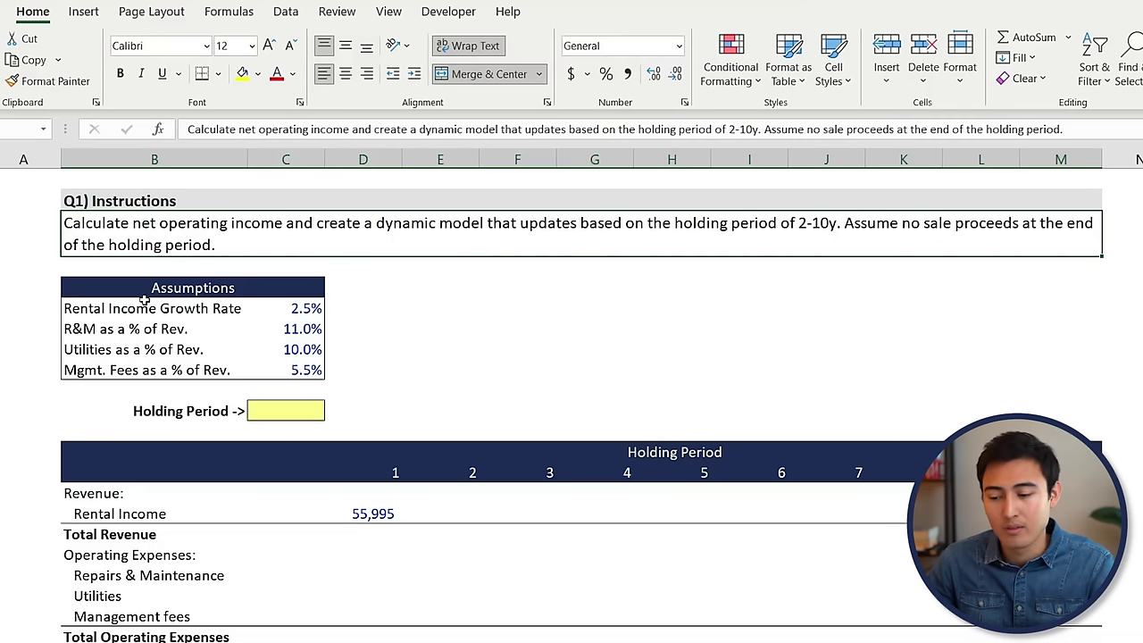
{"action": "left_click", "coordinate": [198, 310]}
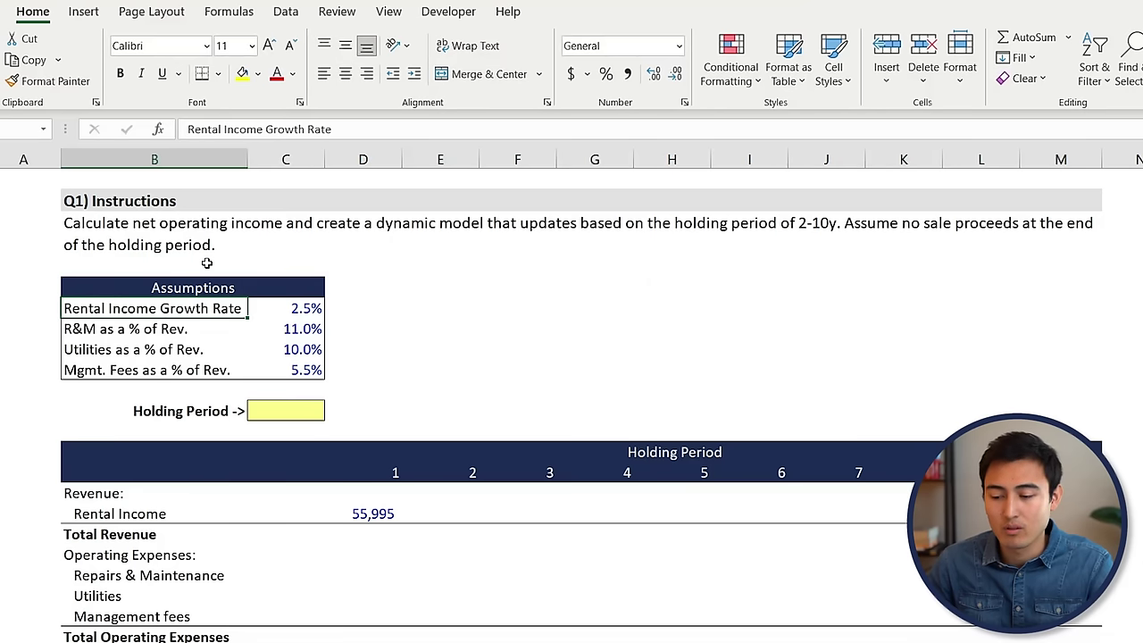
{"action": "key", "text": "Down"}
{"action": "key", "text": "shift+Down"}
{"action": "key", "text": "shift+Down"}
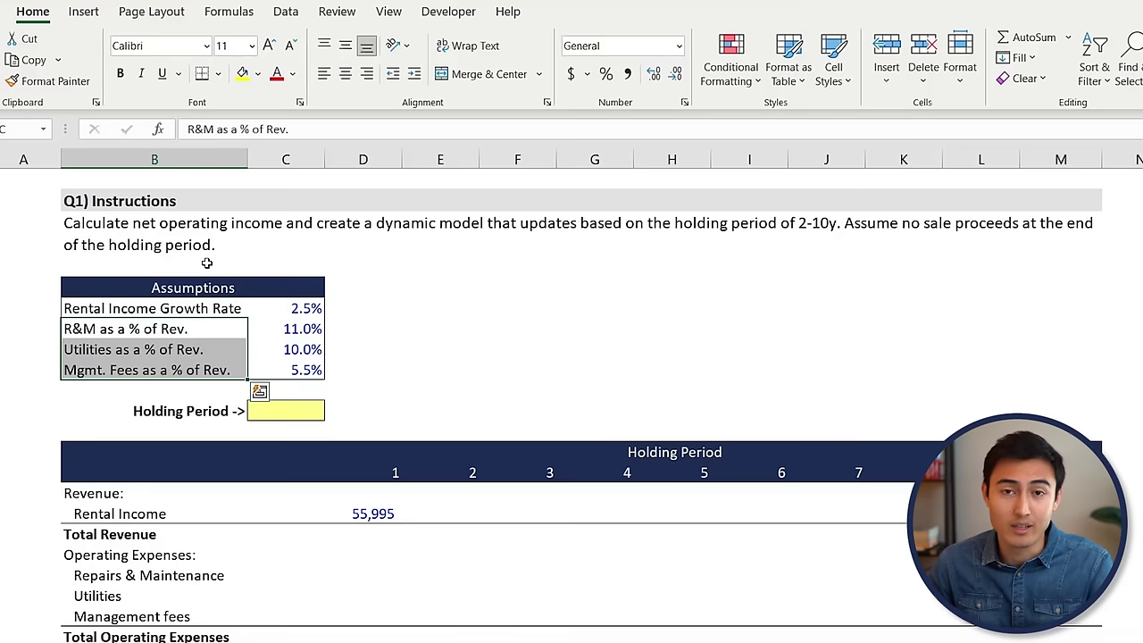
{"action": "key", "text": "Down"}
{"action": "key", "text": "Down"}
{"action": "key", "text": "Down"}
{"action": "key", "text": "Down"}
{"action": "key", "text": "Down"}
{"action": "key", "text": "Down"}
{"action": "key", "text": "Down"}
{"action": "key", "text": "Down"}
{"action": "key", "text": "Down"}
{"action": "key", "text": "Down"}
{"action": "key", "text": "Down"}
{"action": "key", "text": "Down"}
{"action": "key", "text": "Down"}
{"action": "key", "text": "Down"}
{"action": "key", "text": "Down"}
{"action": "key", "text": "Down"}
{"action": "key", "text": "Down"}
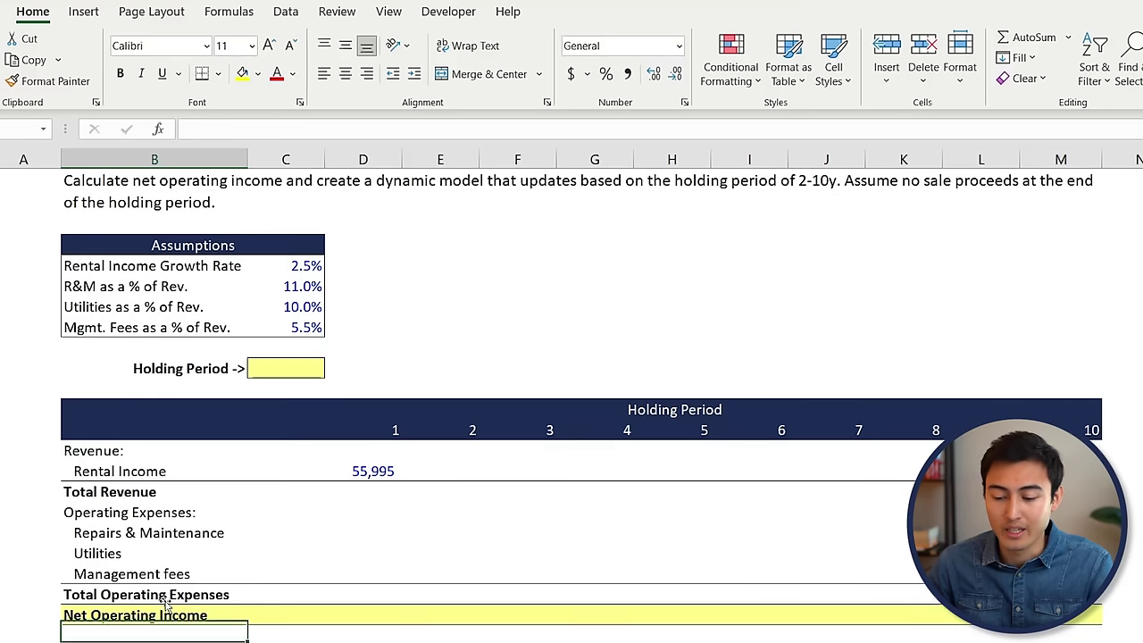
{"action": "key", "text": "Up"}
{"action": "key", "text": "Up"}
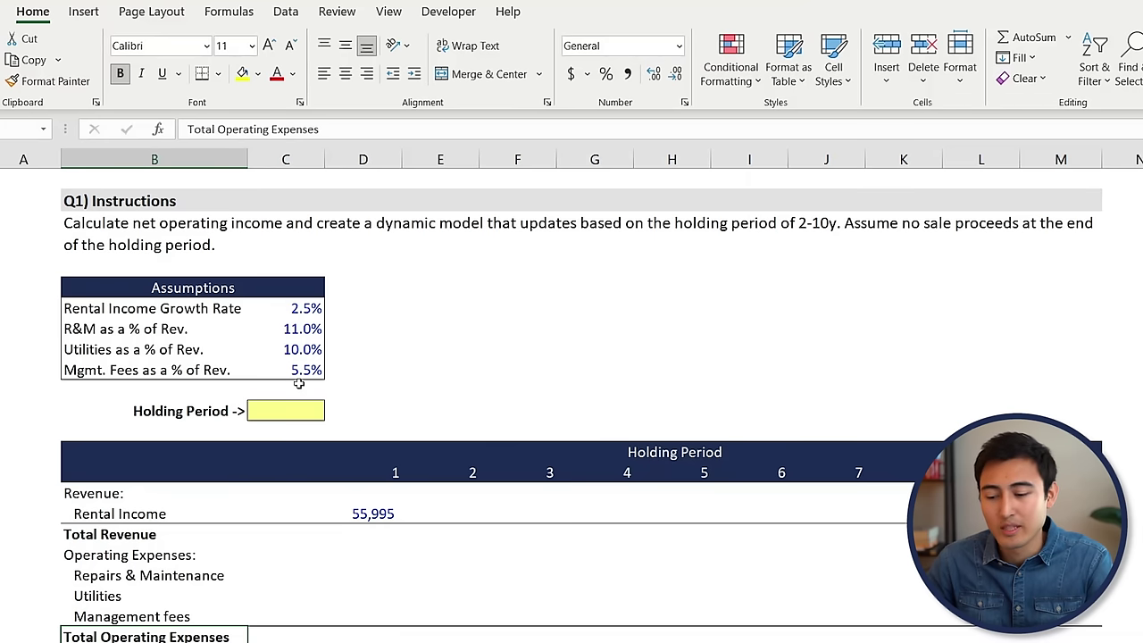
Step: Add list data validation to the Holding Period cell with source =$E$14:$M$14, and choose a holding period of 5
{"action": "left_click", "coordinate": [295, 410]}
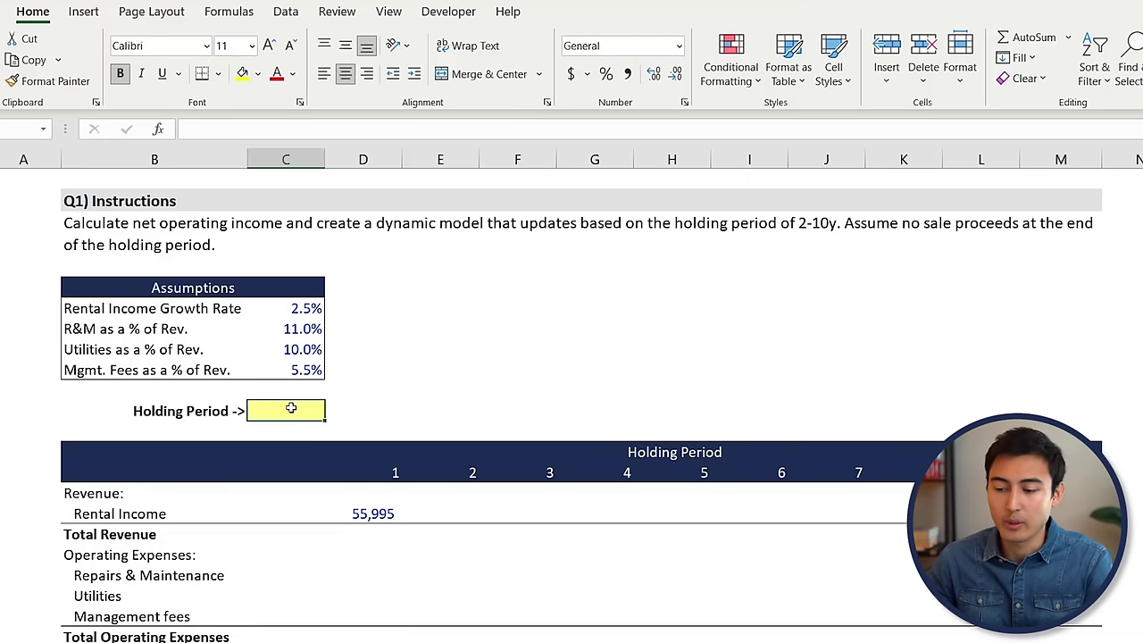
{"action": "key", "text": "alt+a"}
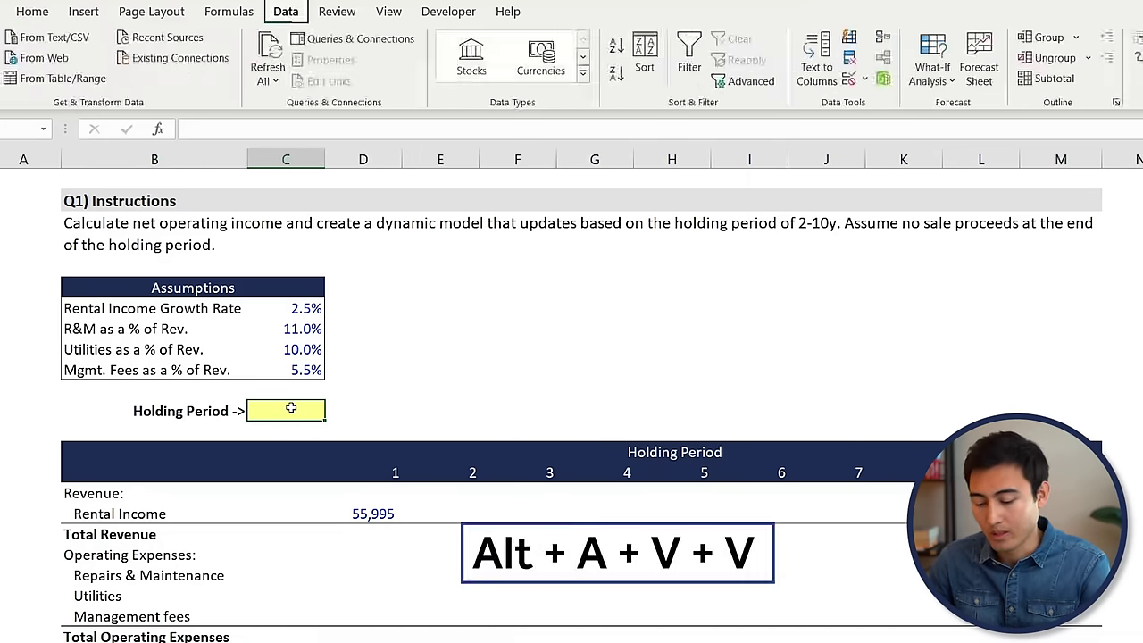
{"action": "key", "text": "v"}
{"action": "key", "text": "v"}
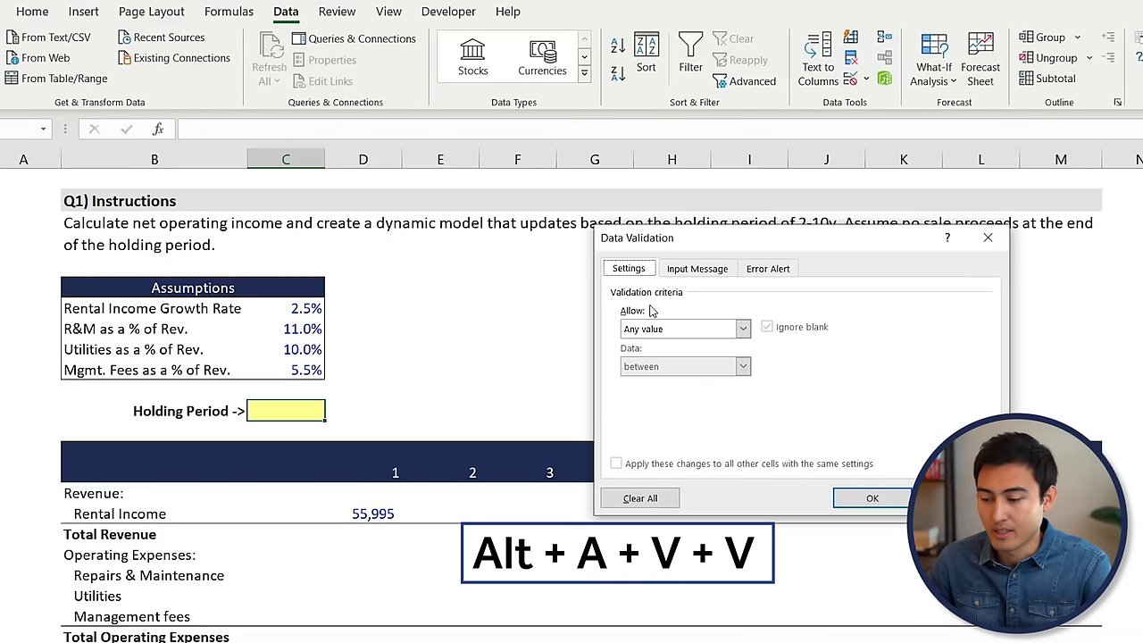
{"action": "left_click", "coordinate": [684, 329]}
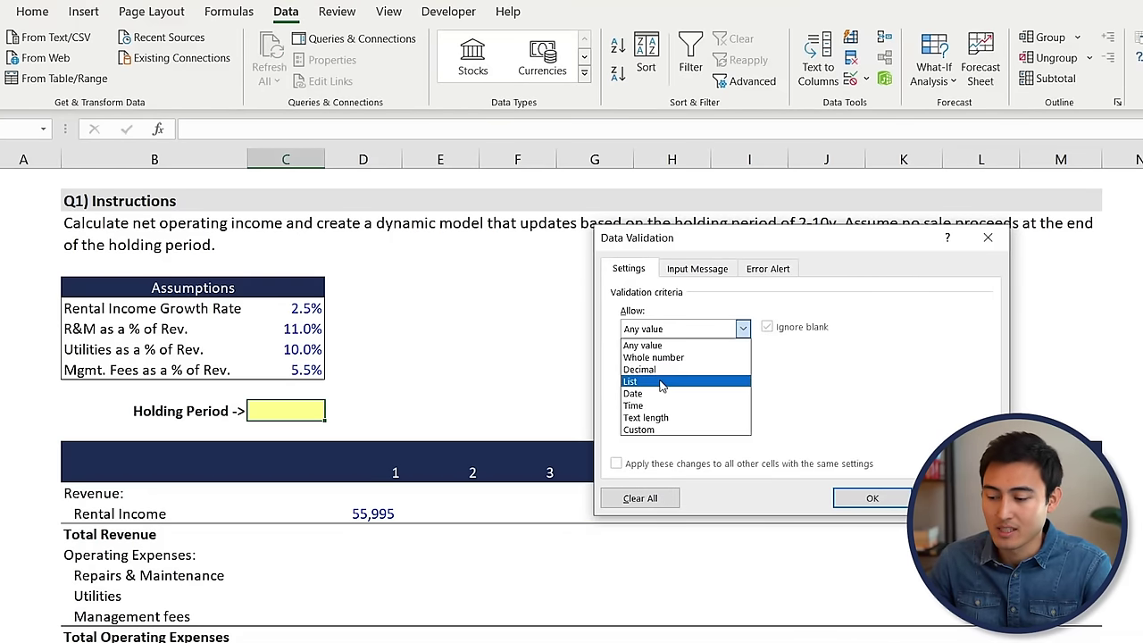
{"action": "left_click", "coordinate": [662, 386]}
{"action": "left_click", "coordinate": [879, 403]}
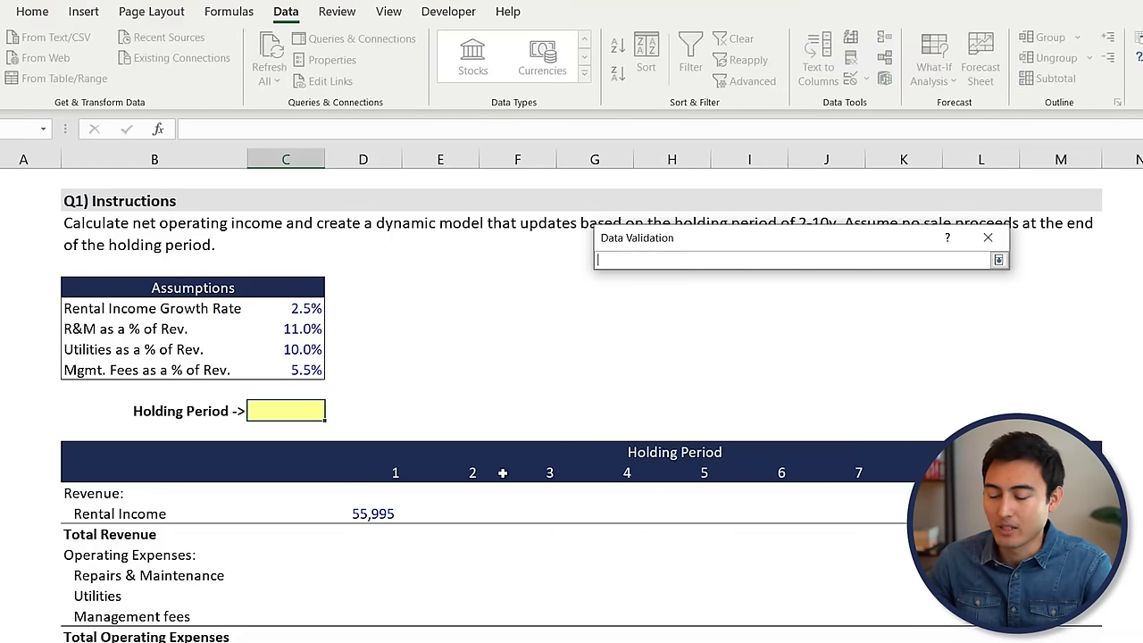
{"action": "left_click_drag", "start_coordinate": [467, 474], "coordinate": [1072, 475]}
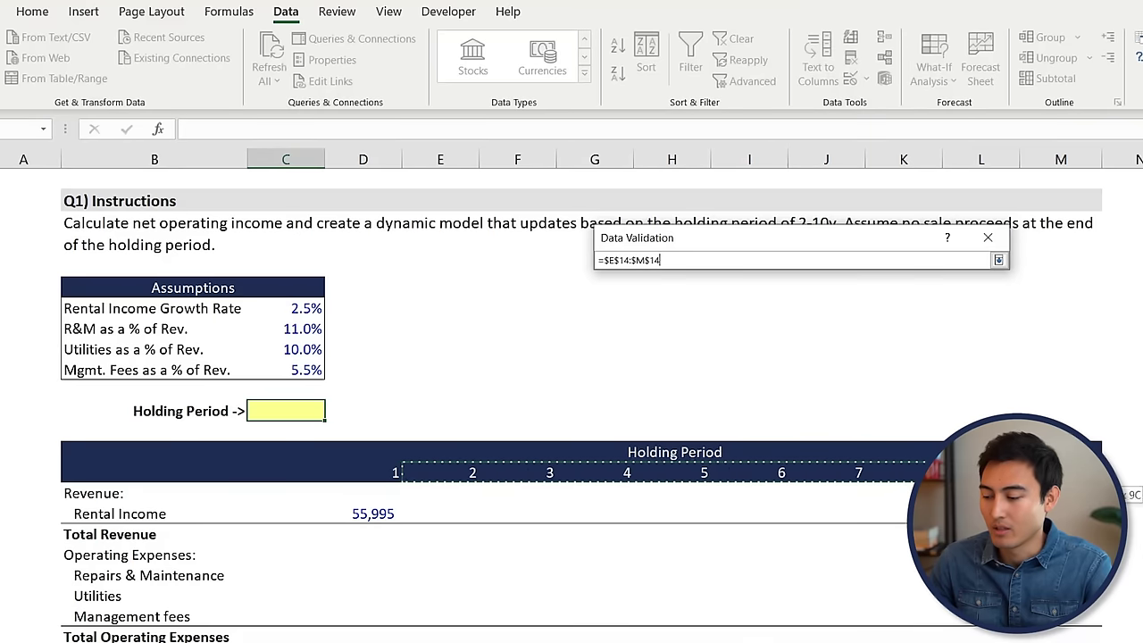
{"action": "left_click", "coordinate": [999, 260]}
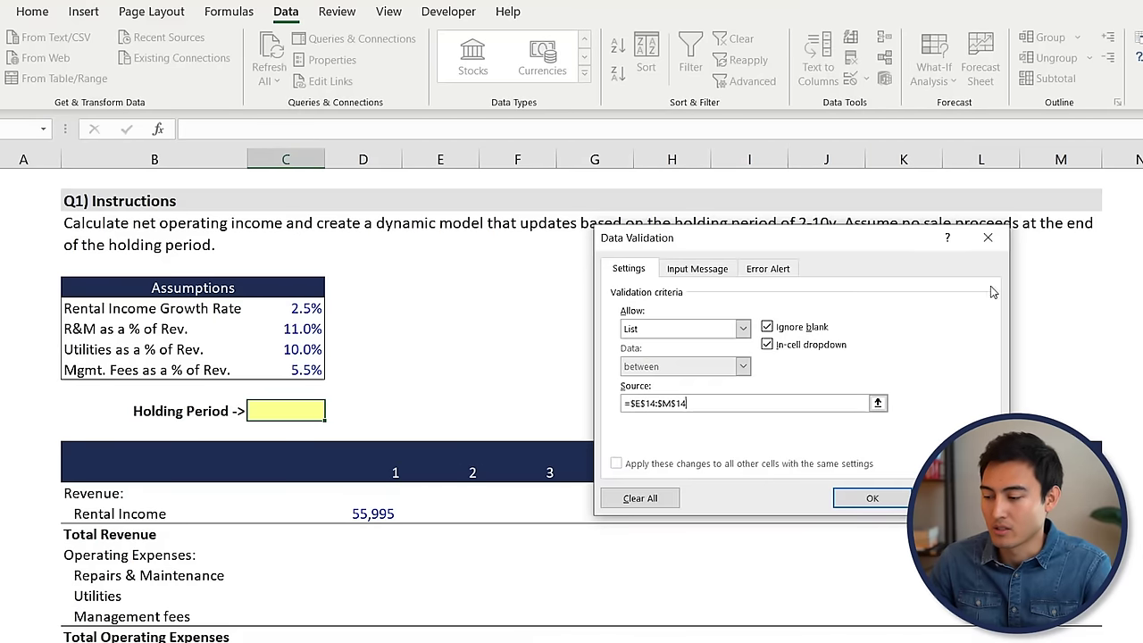
{"action": "left_click", "coordinate": [856, 501]}
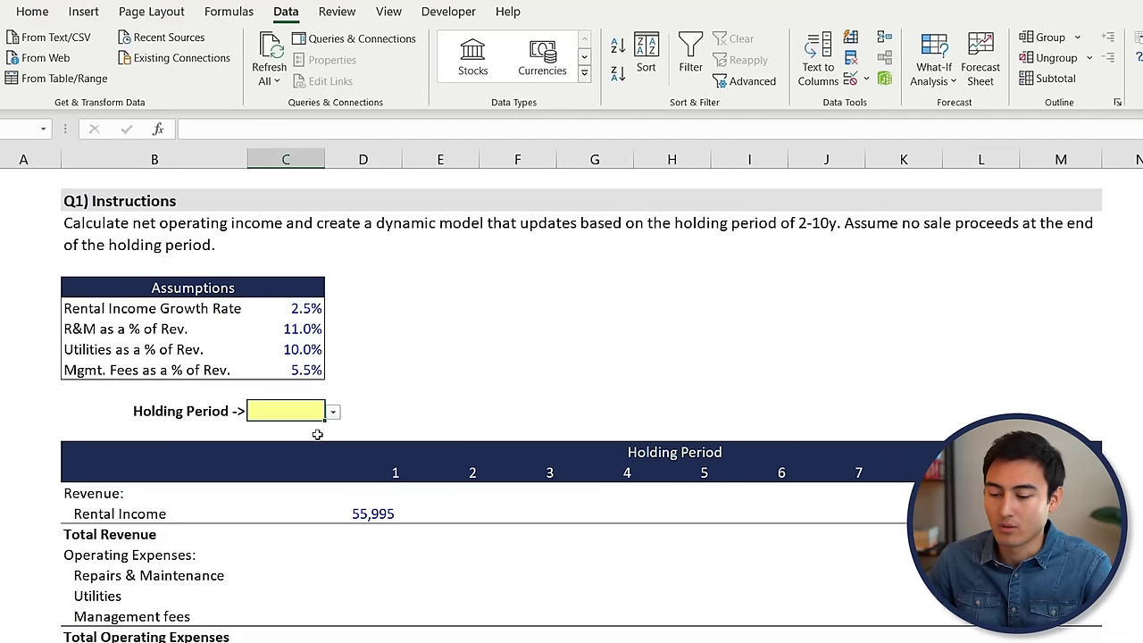
{"action": "left_click", "coordinate": [333, 412]}
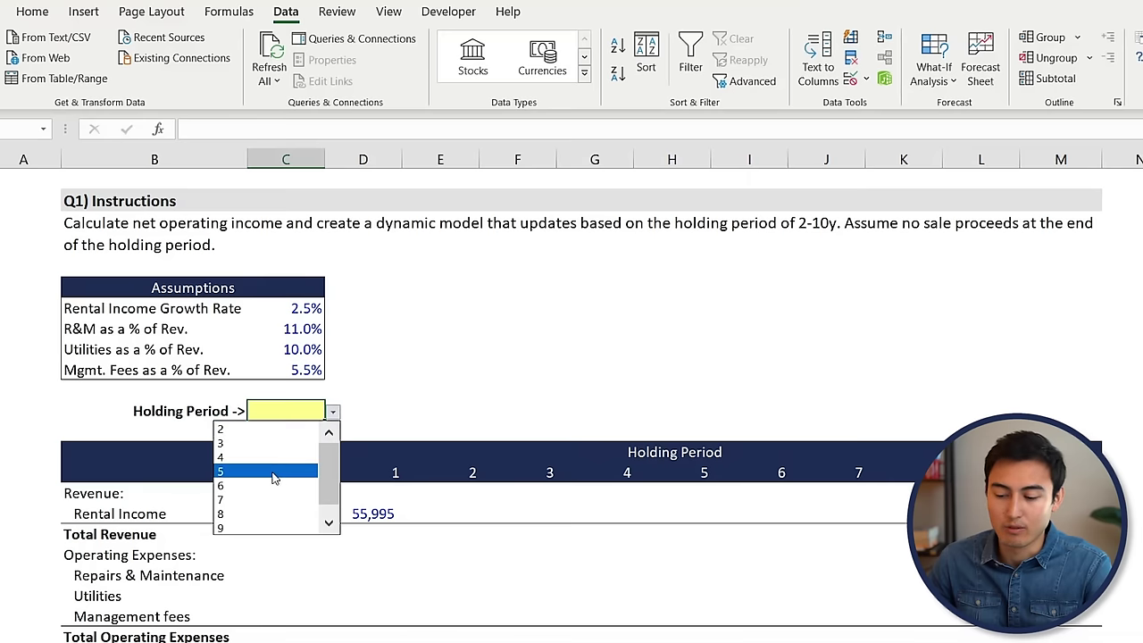
{"action": "left_click", "coordinate": [272, 471]}
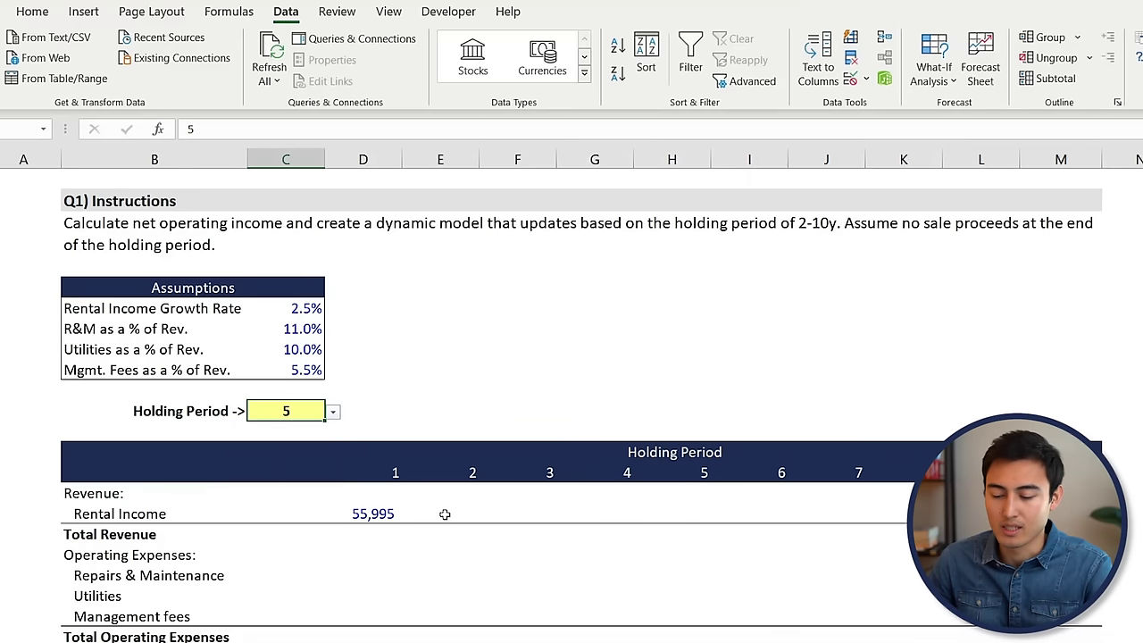
Step: Start an IF formula for year 2 Rental Income in E16 with the logical test E14<=$C$11
{"action": "left_click", "coordinate": [276, 532]}
{"action": "key", "text": "Up"}
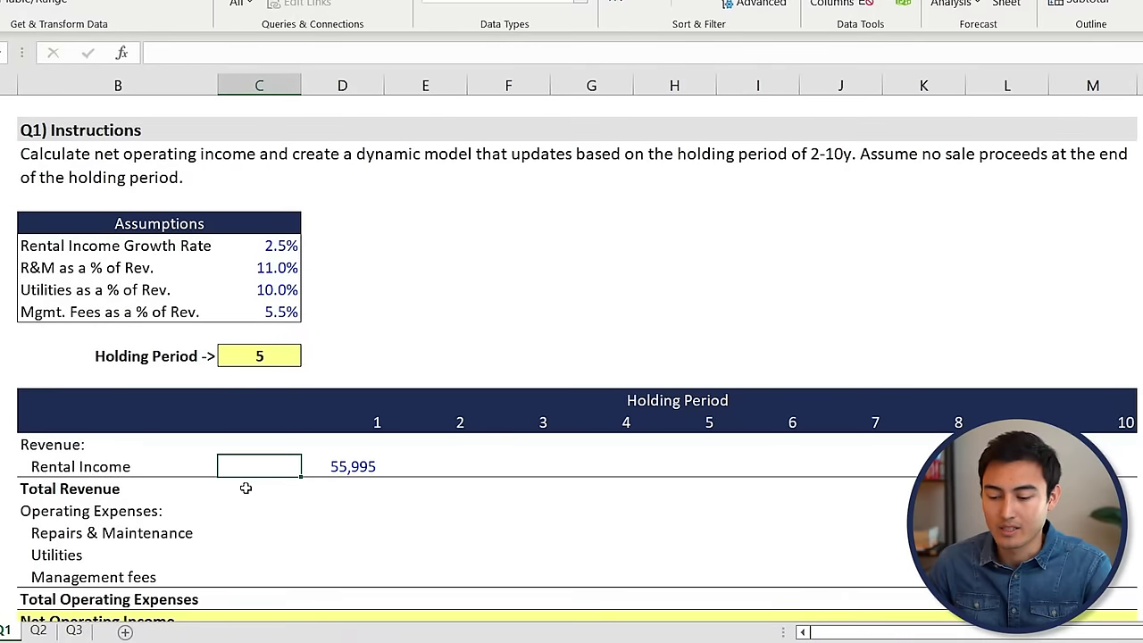
{"action": "key", "text": "Right"}
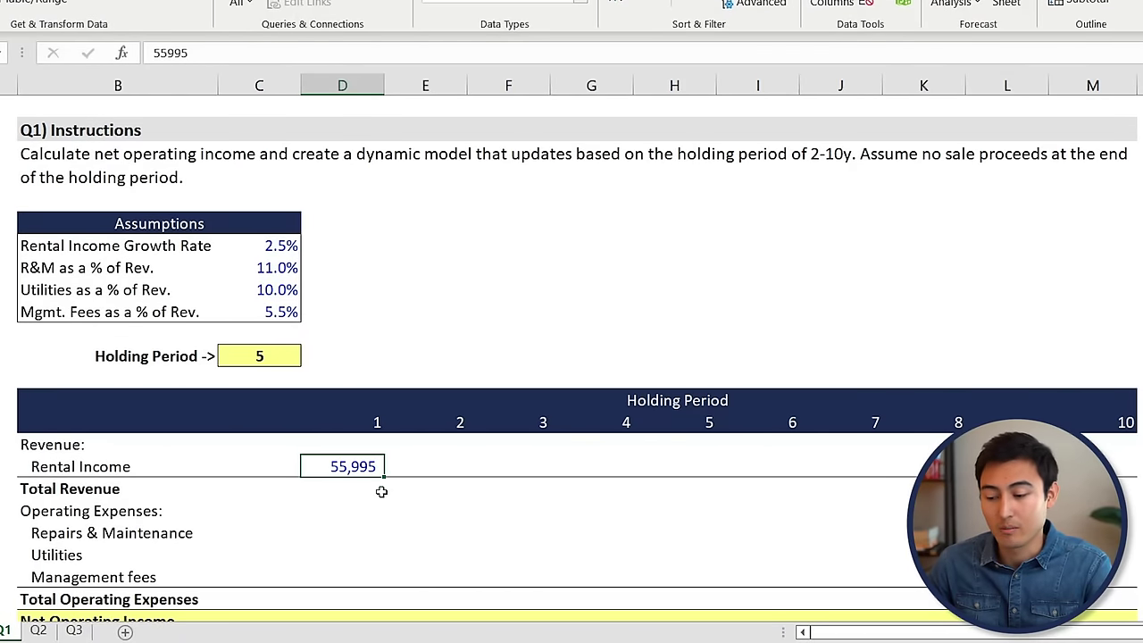
{"action": "left_click", "coordinate": [430, 462]}
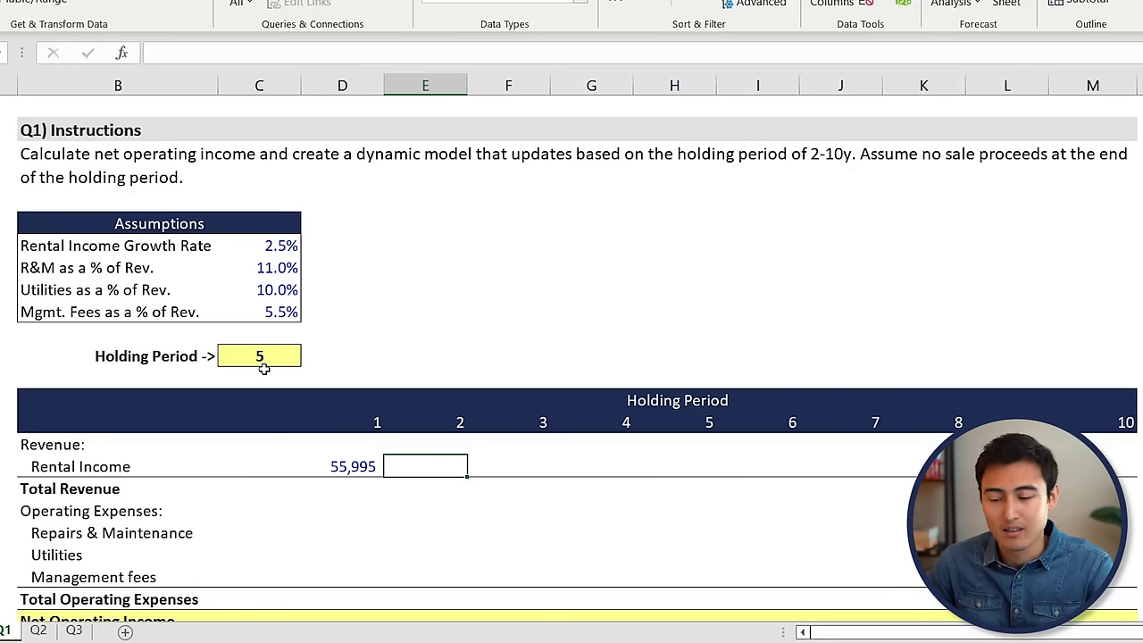
{"action": "type", "text": "=if"}
{"action": "key", "text": "Tab"}
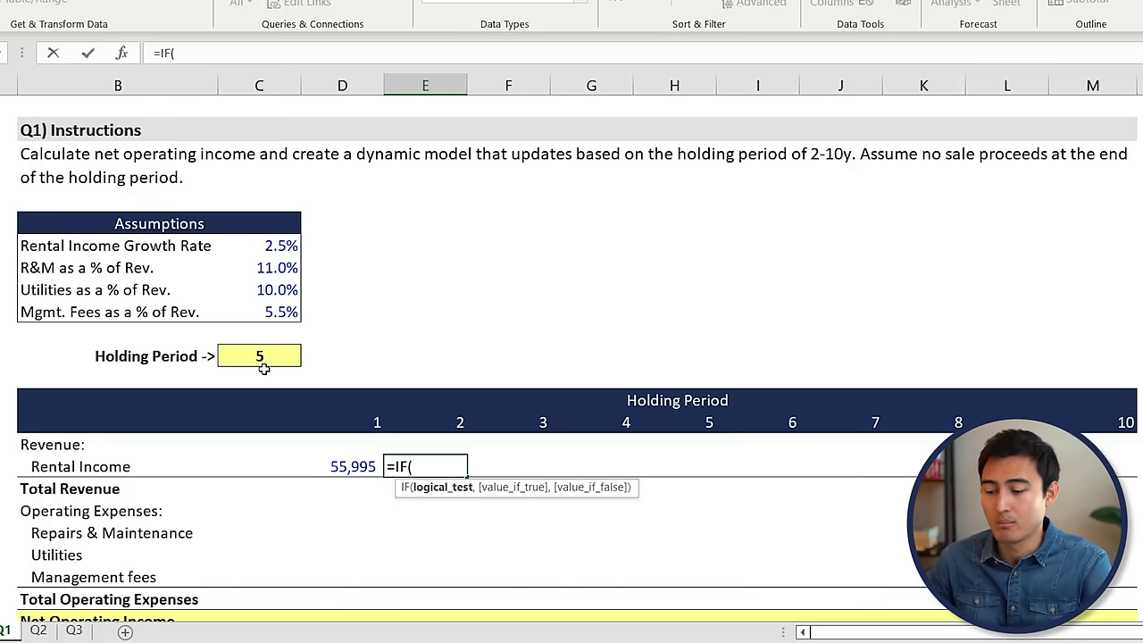
{"action": "left_click", "coordinate": [452, 421]}
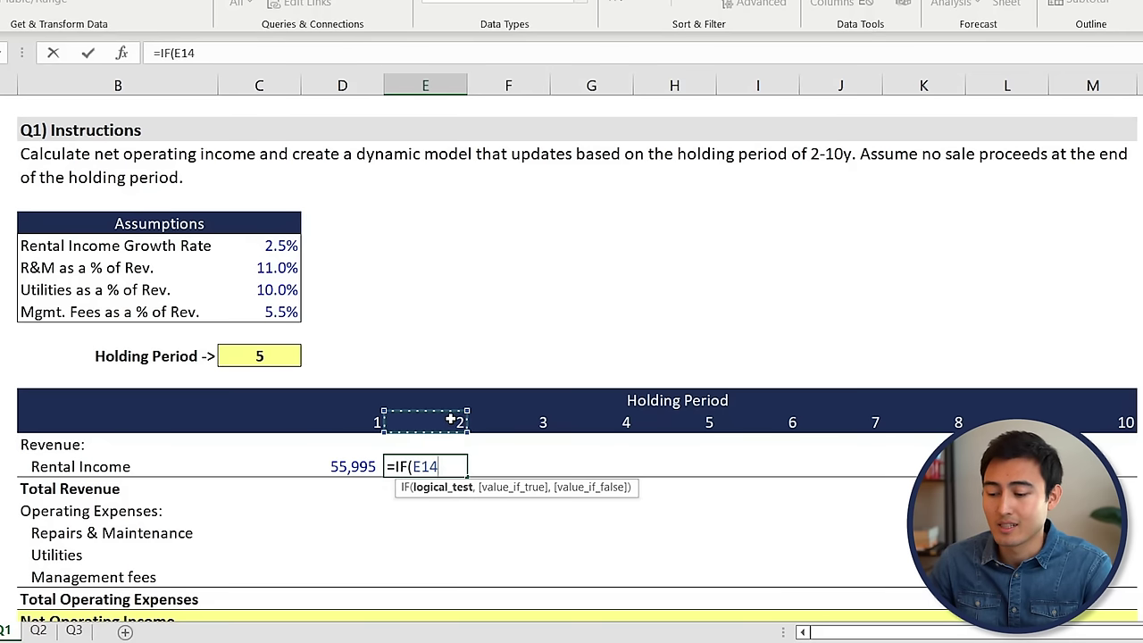
{"action": "type", "text": "<"}
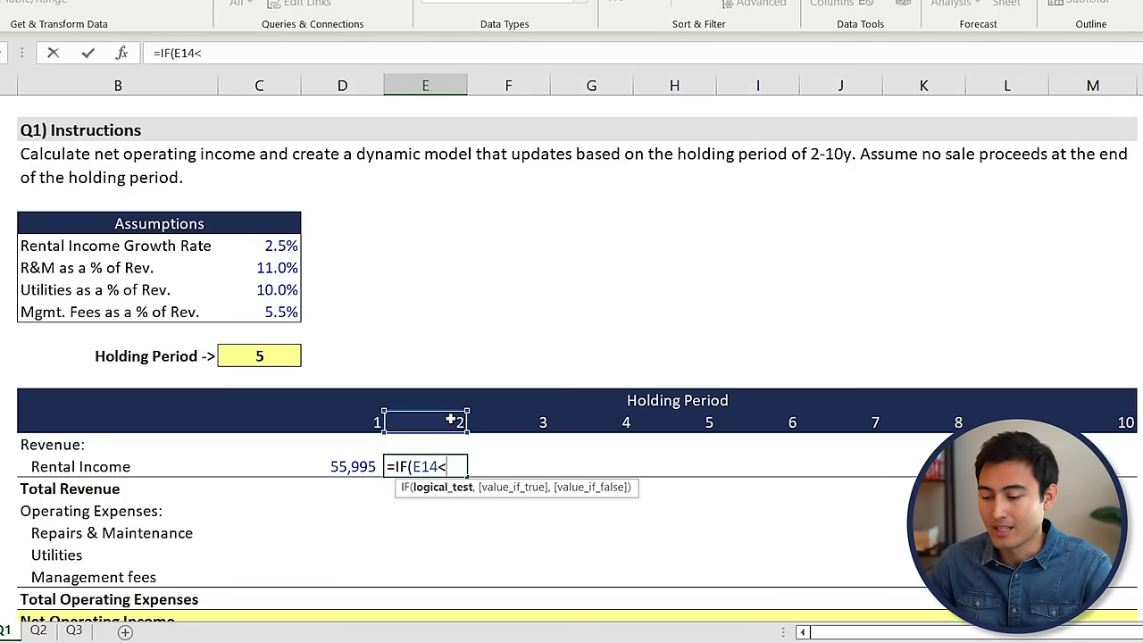
{"action": "type", "text": "="}
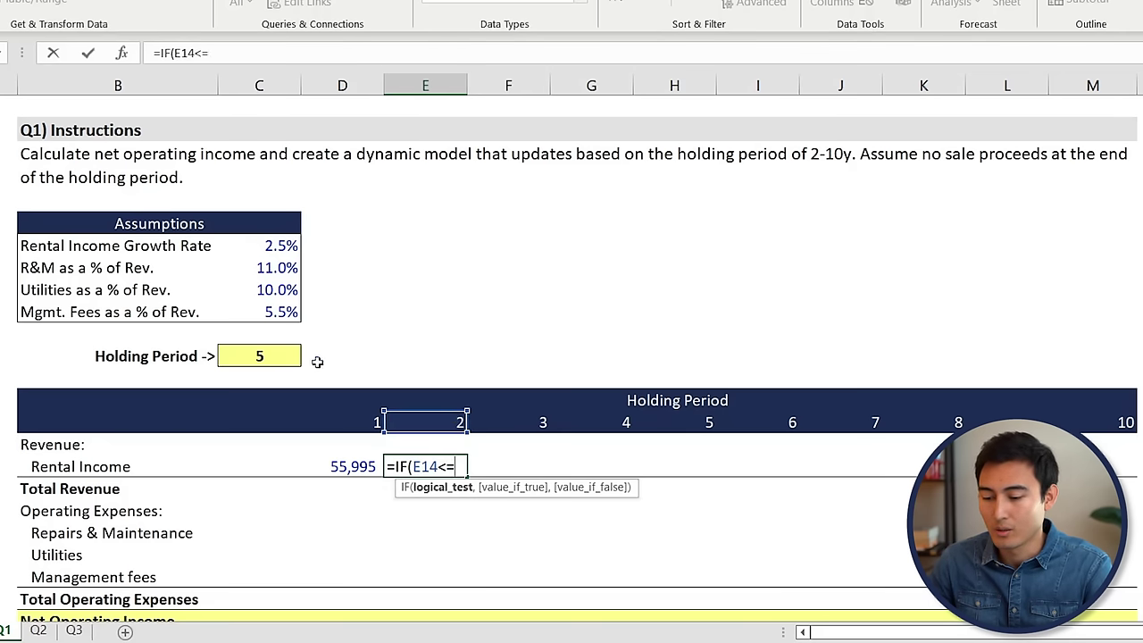
{"action": "left_click", "coordinate": [267, 355]}
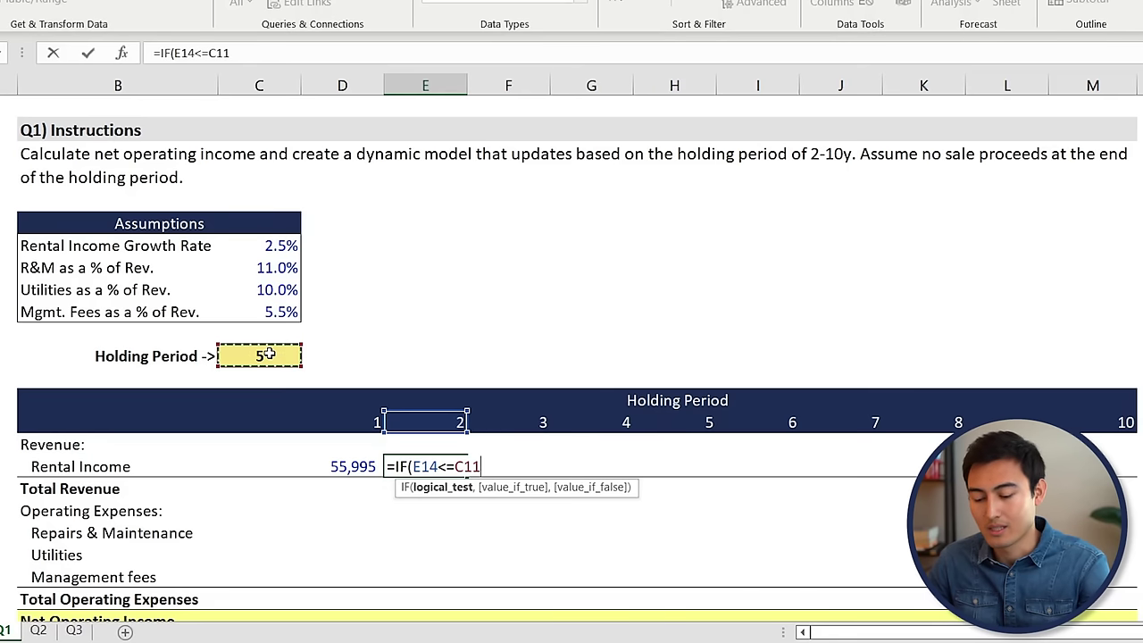
{"action": "key", "text": "F4"}
{"action": "type", "text": ","}
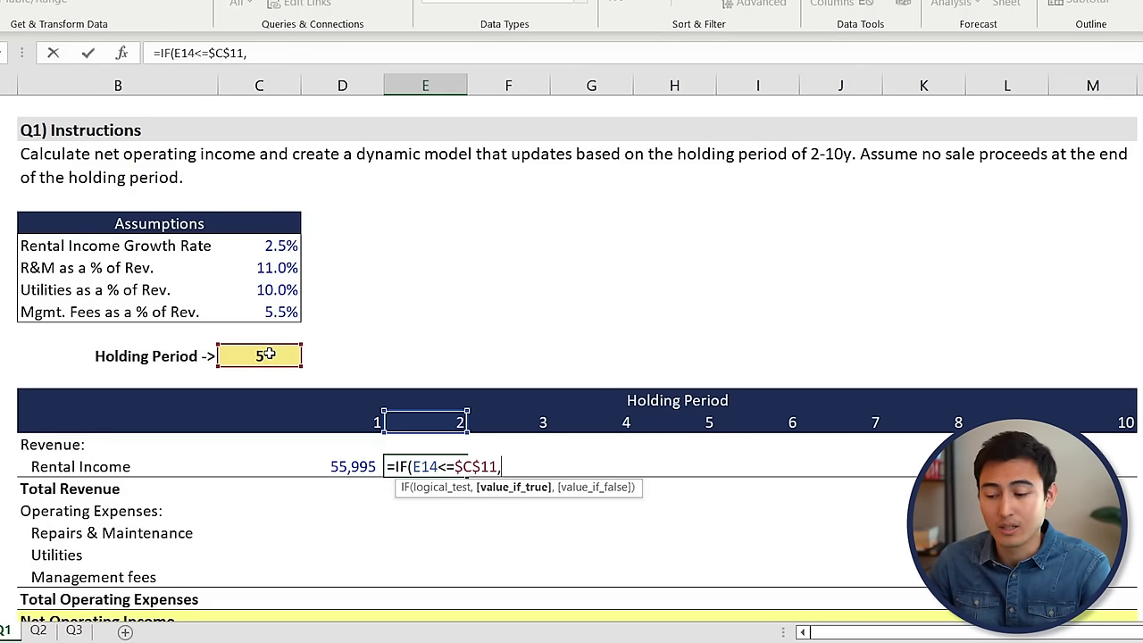
Step: Complete the year 2 Rental Income formula with D16*(1+$C$6) if true and 0 if false
{"action": "left_click", "coordinate": [344, 472]}
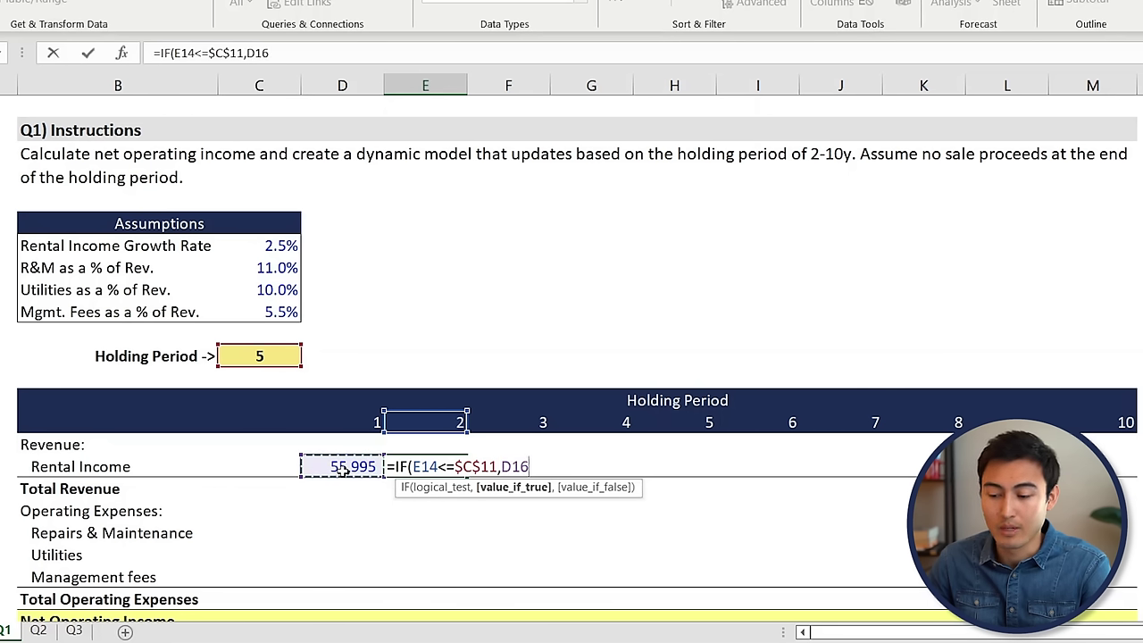
{"action": "type", "text": "*"}
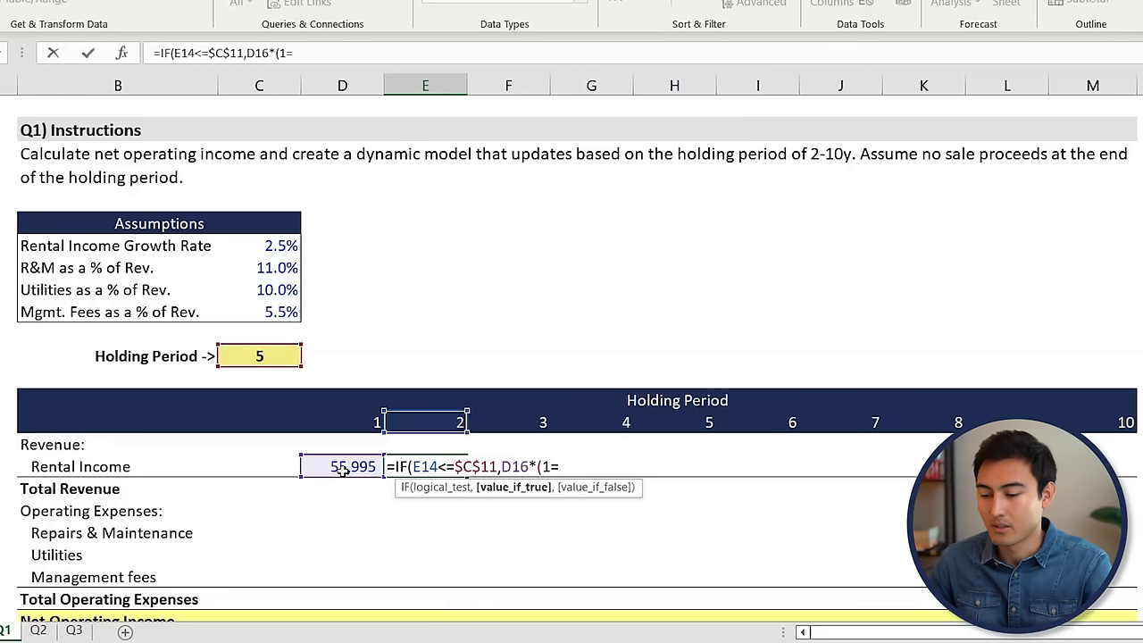
{"action": "type", "text": "(1+"}
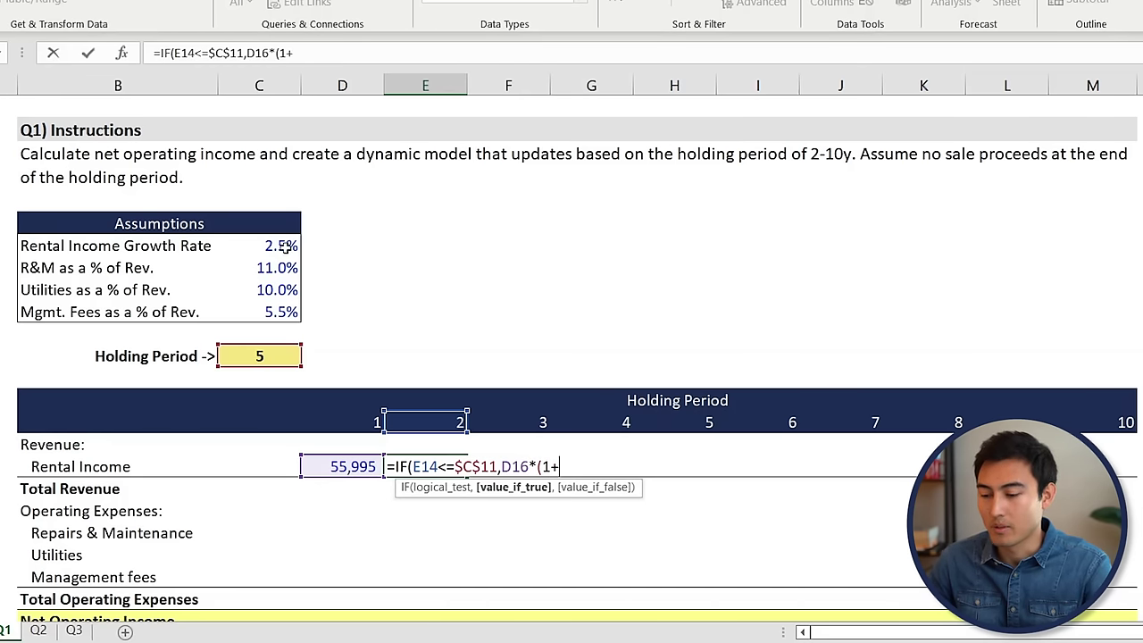
{"action": "left_click", "coordinate": [282, 247]}
{"action": "key", "text": "F4"}
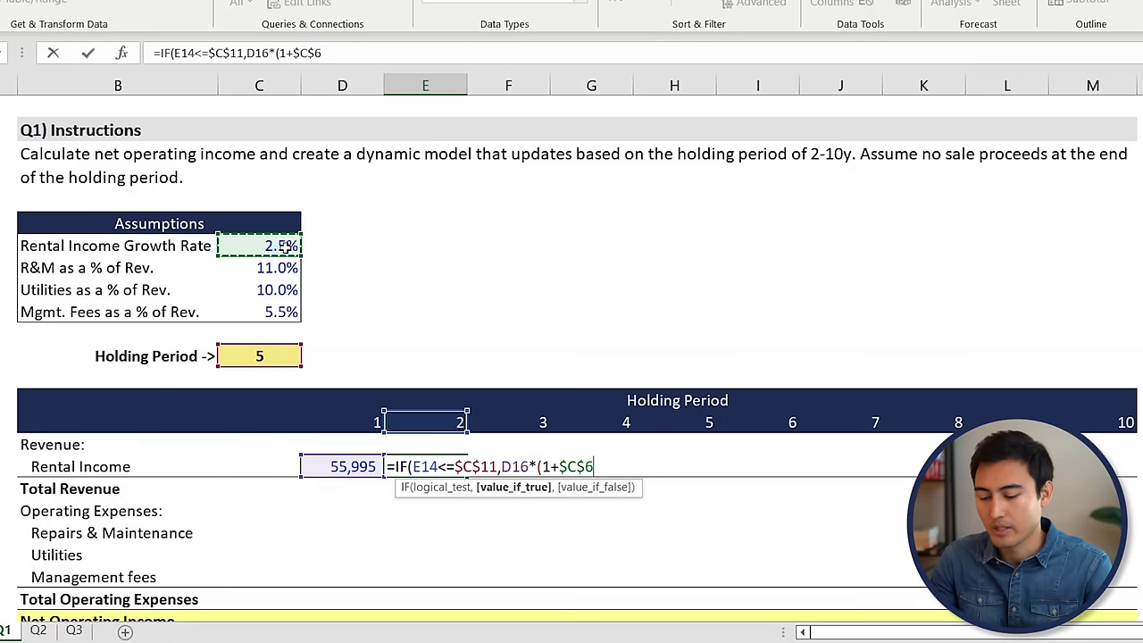
{"action": "type", "text": "),"}
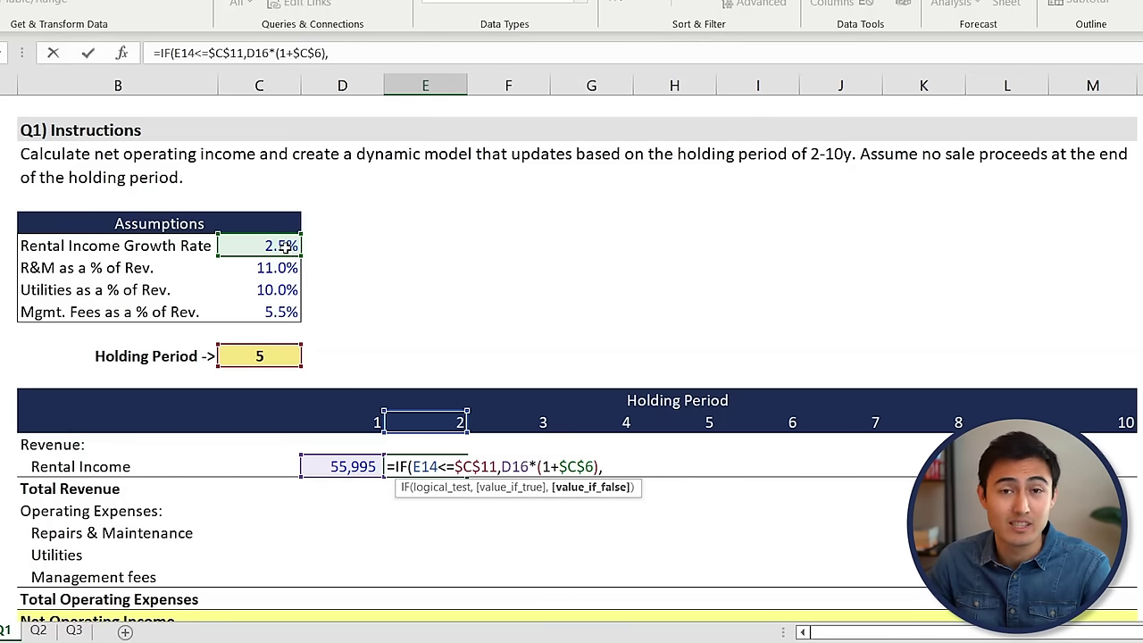
{"action": "type", "text": "0"}
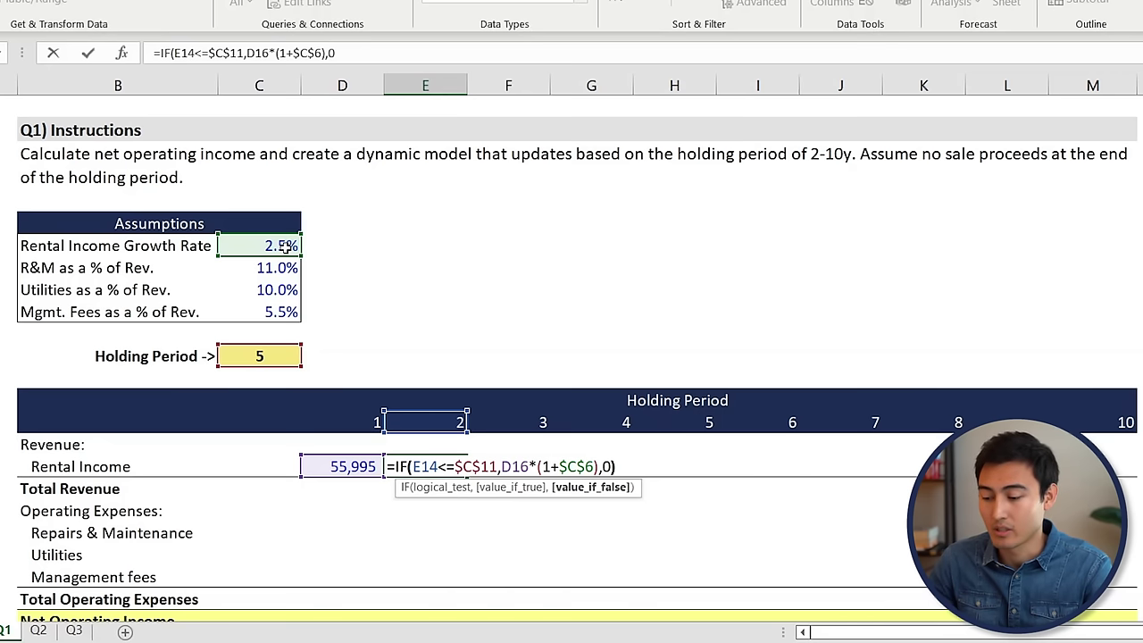
{"action": "type", "text": ")"}
{"action": "key", "text": "Return"}
{"action": "key", "text": "Up"}
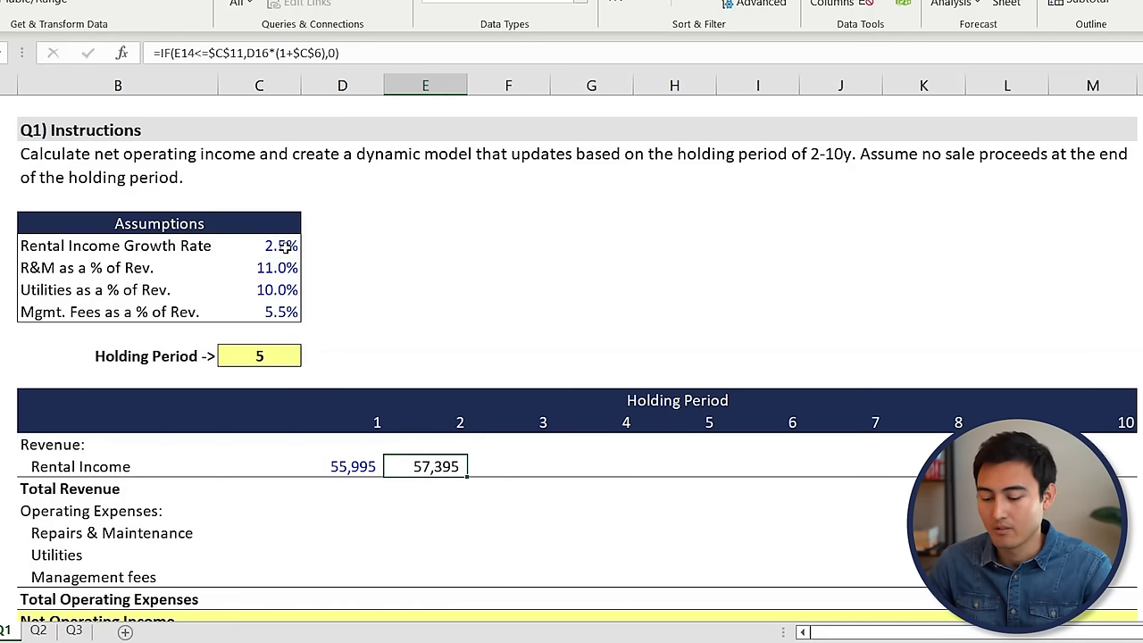
Step: Copy the year 2 Rental Income formula across the row through year 10 in column M
{"action": "key", "text": "ctrl+c"}
{"action": "key", "text": "shift+Right"}
{"action": "key", "text": "shift+Right"}
{"action": "key", "text": "shift+Right"}
{"action": "key", "text": "shift+Right"}
{"action": "key", "text": "shift+Right"}
{"action": "key", "text": "shift+Right"}
{"action": "key", "text": "shift+Right"}
{"action": "key", "text": "shift+Right"}
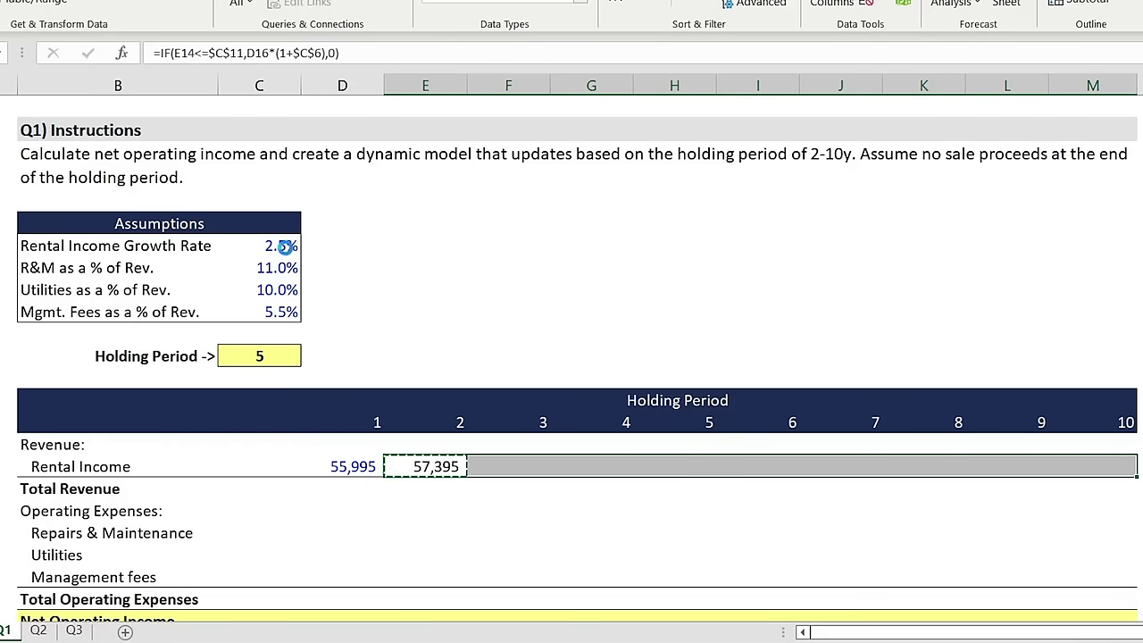
{"action": "key", "text": "ctrl+v"}
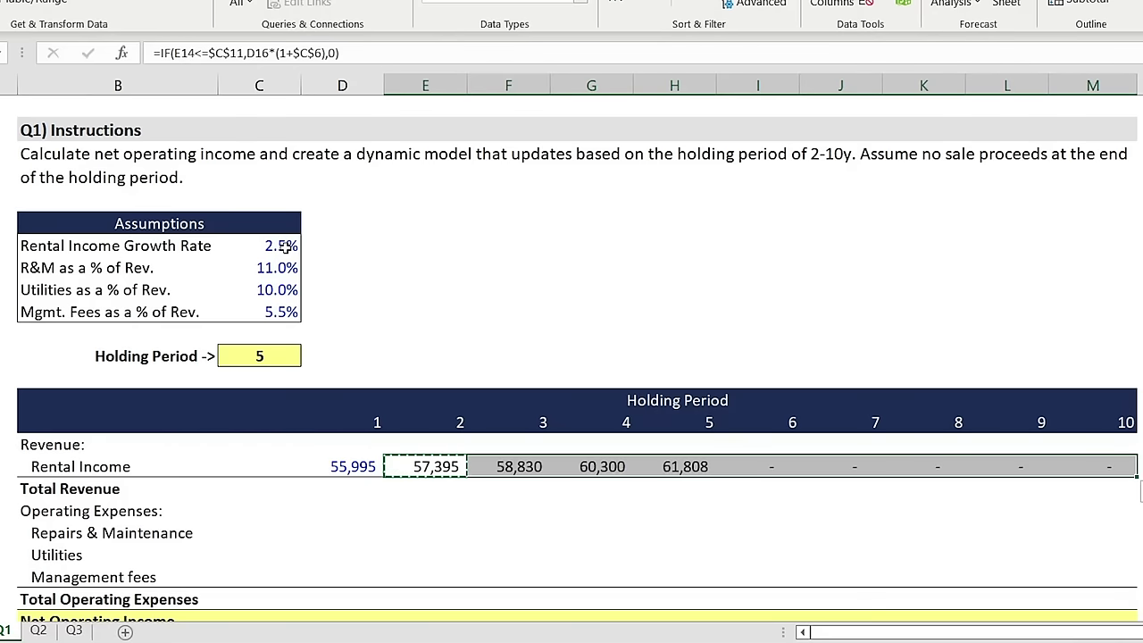
Step: Set the Holding Period to 9 to test the rental income projection
{"action": "left_click", "coordinate": [284, 354]}
{"action": "left_click", "coordinate": [310, 358]}
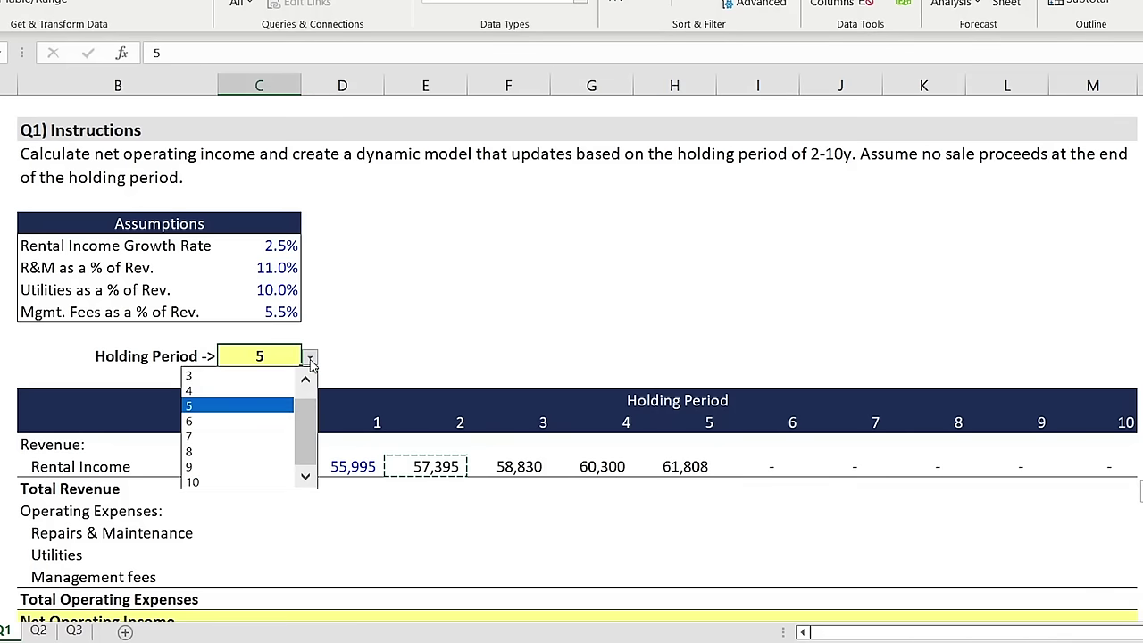
{"action": "left_click", "coordinate": [225, 468]}
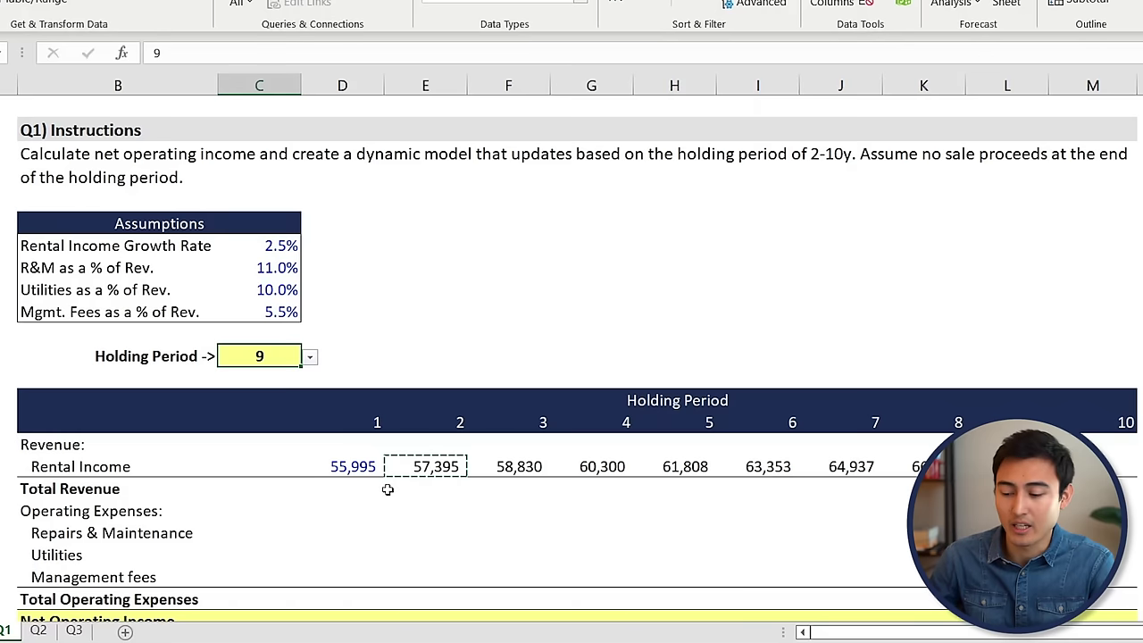
Step: Link year 1 Total Revenue in D17 to the Rental Income in D16
{"action": "left_click", "coordinate": [362, 486]}
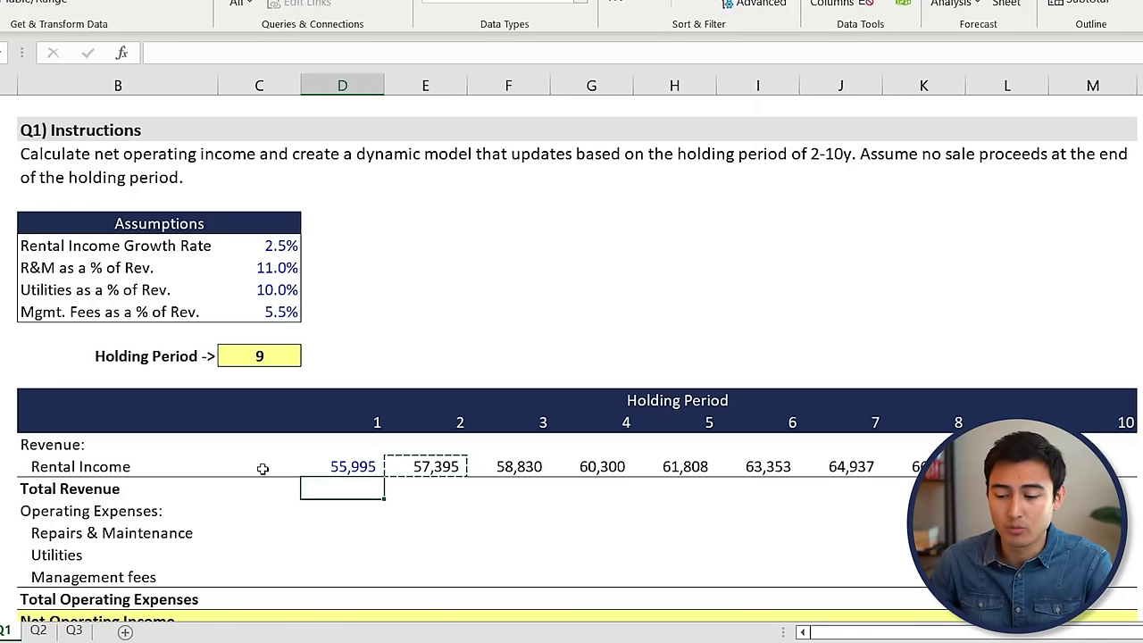
{"action": "type", "text": "="}
{"action": "key", "text": "Up"}
{"action": "key", "text": "Return"}
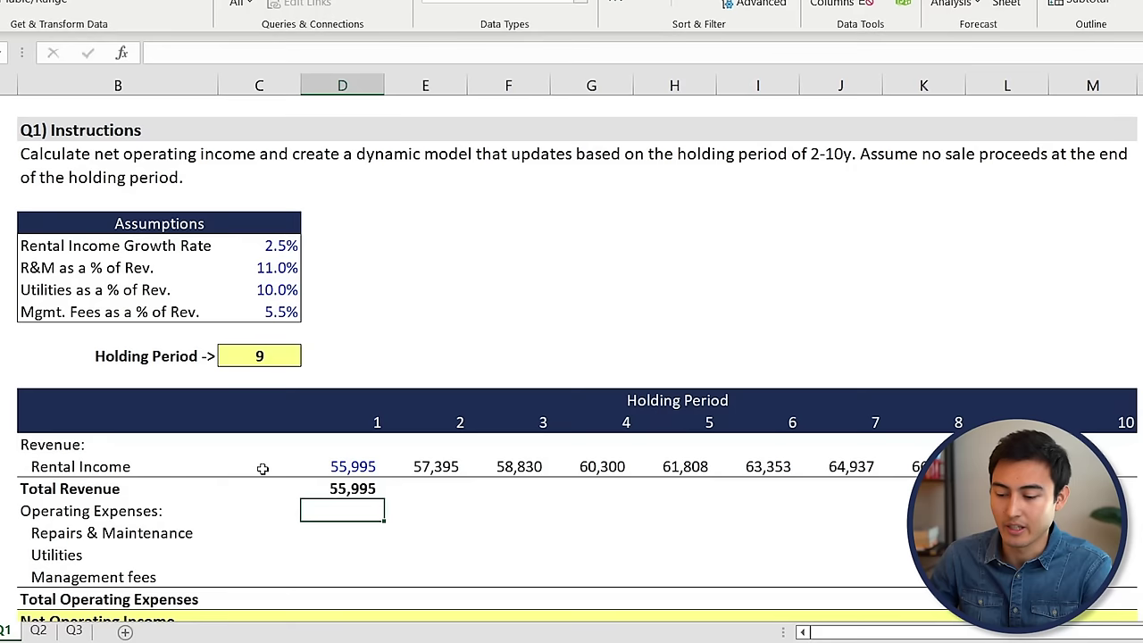
Step: Copy the year 1 Total Revenue formula across the row through year 10 in column M
{"action": "key", "text": "shift+Right"}
{"action": "key", "text": "shift+Right"}
{"action": "key", "text": "shift+Right"}
{"action": "key", "text": "shift+Right"}
{"action": "key", "text": "shift+Right"}
{"action": "key", "text": "shift+Right"}
{"action": "key", "text": "shift+Right"}
{"action": "key", "text": "shift+Right"}
{"action": "key", "text": "shift+Right"}
{"action": "key", "text": "ctrl+v"}
Step: Start the year 1 Repairs & Maintenance formula in D19 with a row-locked reference to Total Revenue, D$17
{"action": "key", "text": "Down"}
{"action": "key", "text": "shift+space"}
{"action": "key", "text": "shift+BackSpace"}
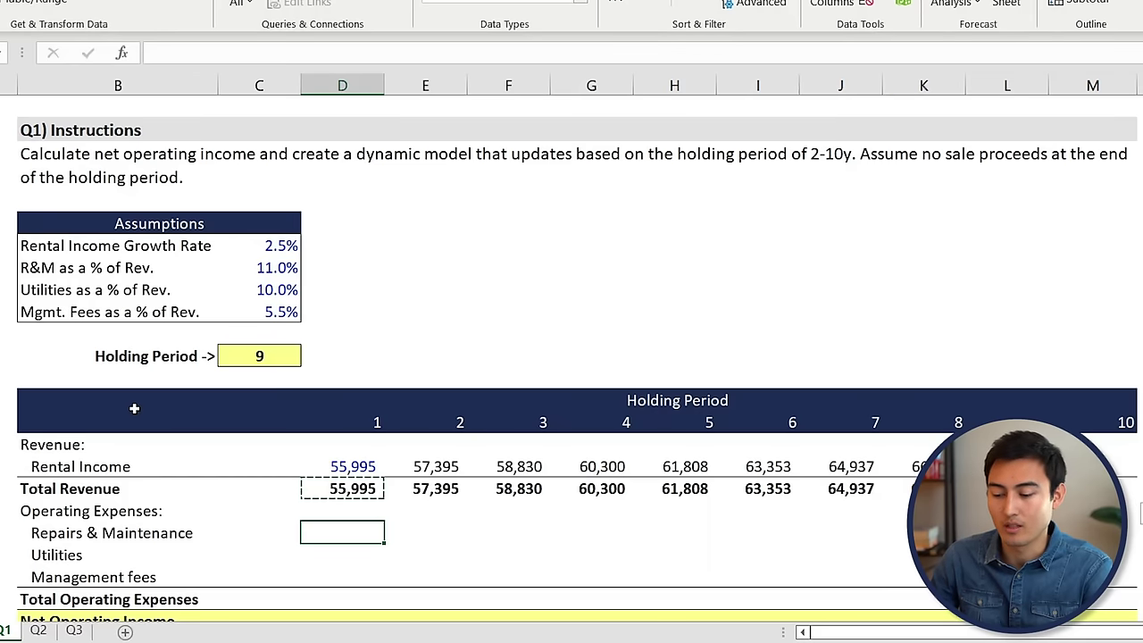
{"action": "type", "text": "="}
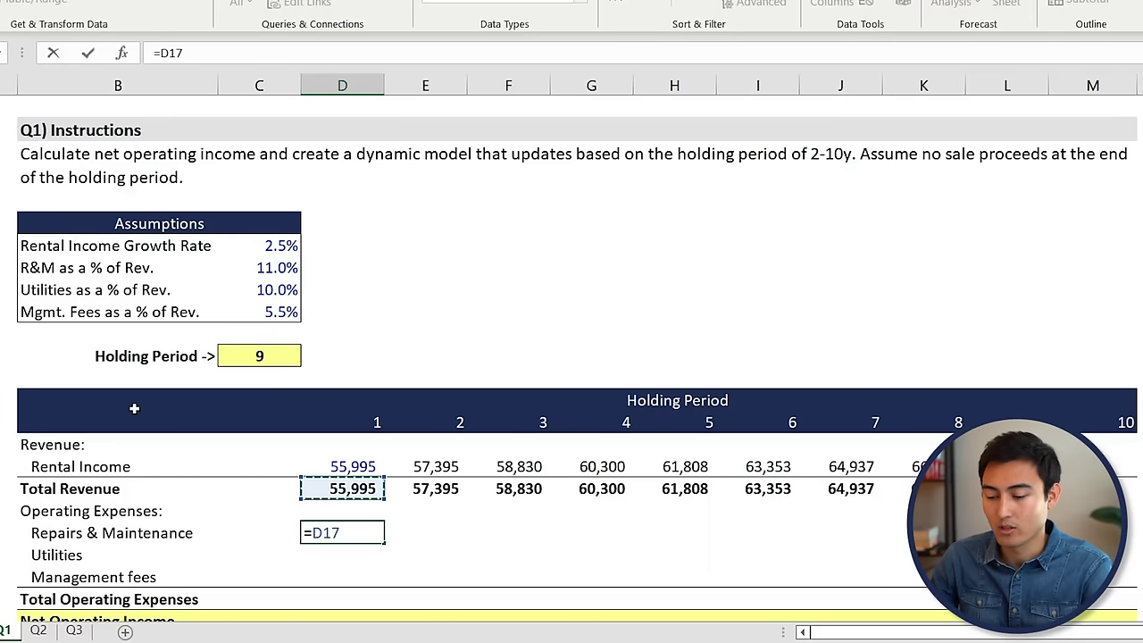
{"action": "key", "text": "F4"}
{"action": "key", "text": "F4"}
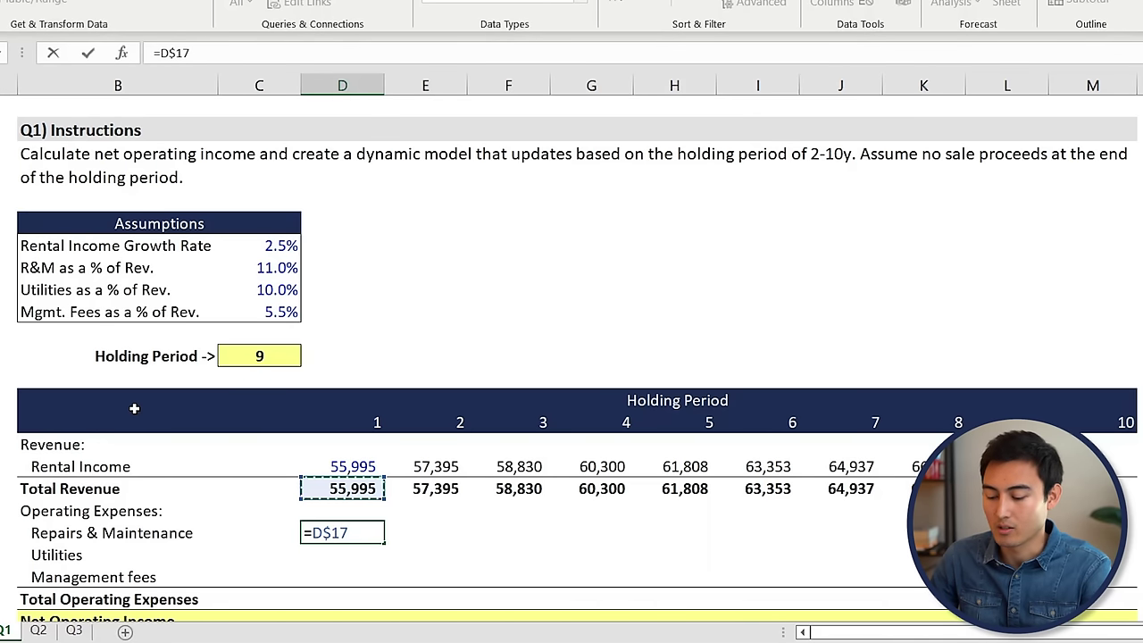
Step: Complete the Repairs & Maintenance formula by multiplying by the column-locked R&M percentage, giving =D$17*$C7
{"action": "key", "text": "Up"}
{"action": "key", "text": "Up"}
{"action": "key", "text": "Up"}
{"action": "key", "text": "Up"}
{"action": "key", "text": "Up"}
{"action": "key", "text": "Up"}
{"action": "key", "text": "Up"}
{"action": "key", "text": "Up"}
{"action": "key", "text": "Up"}
{"action": "key", "text": "Up"}
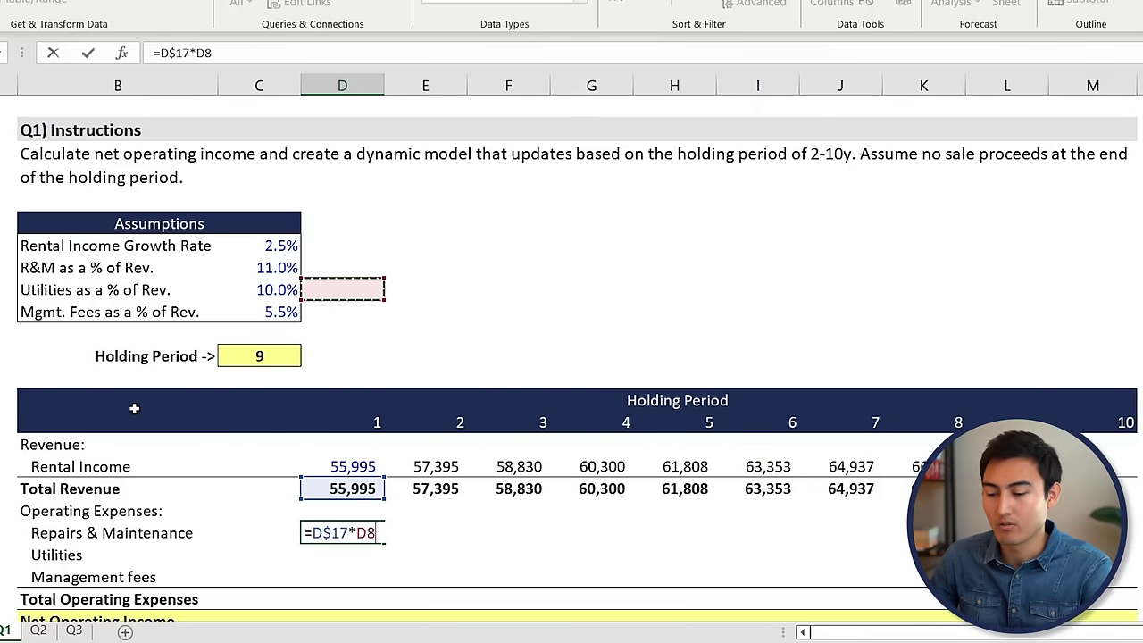
{"action": "key", "text": "Left"}
{"action": "key", "text": "Up"}
{"action": "key", "text": "F4"}
{"action": "key", "text": "F4"}
{"action": "key", "text": "F4"}
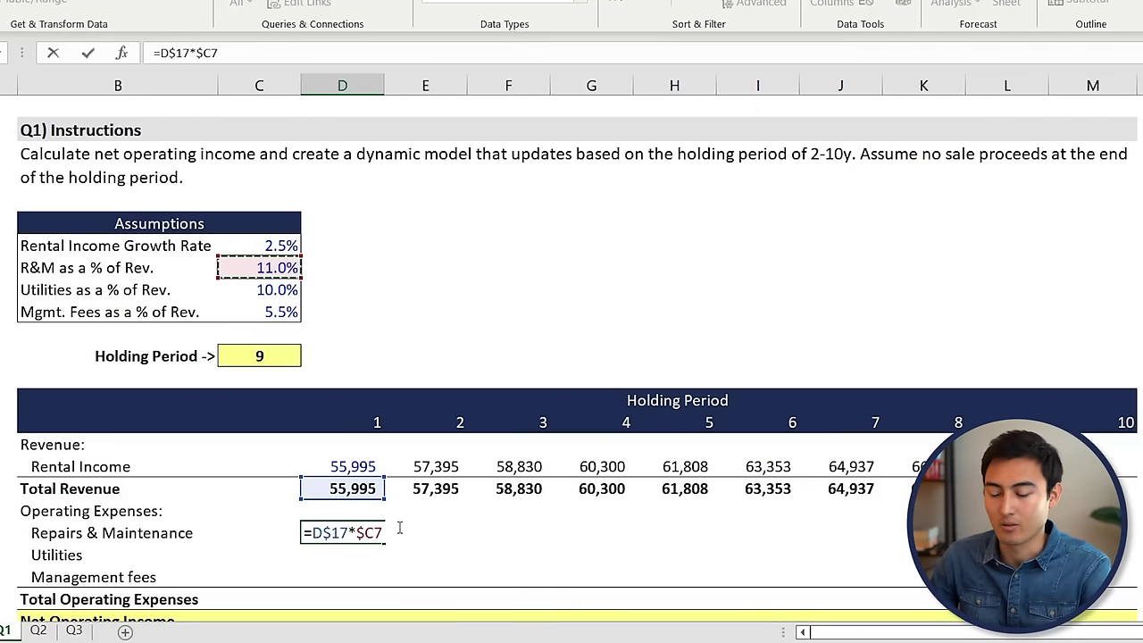
{"action": "key", "text": "ctrl+Return"}
Step: Copy the Repairs & Maintenance formula to all three operating expense rows for years 1 to 10, D19:M21
{"action": "key", "text": "ctrl+c"}
{"action": "key", "text": "shift+Right"}
{"action": "key", "text": "shift+Down"}
{"action": "key", "text": "shift+Down"}
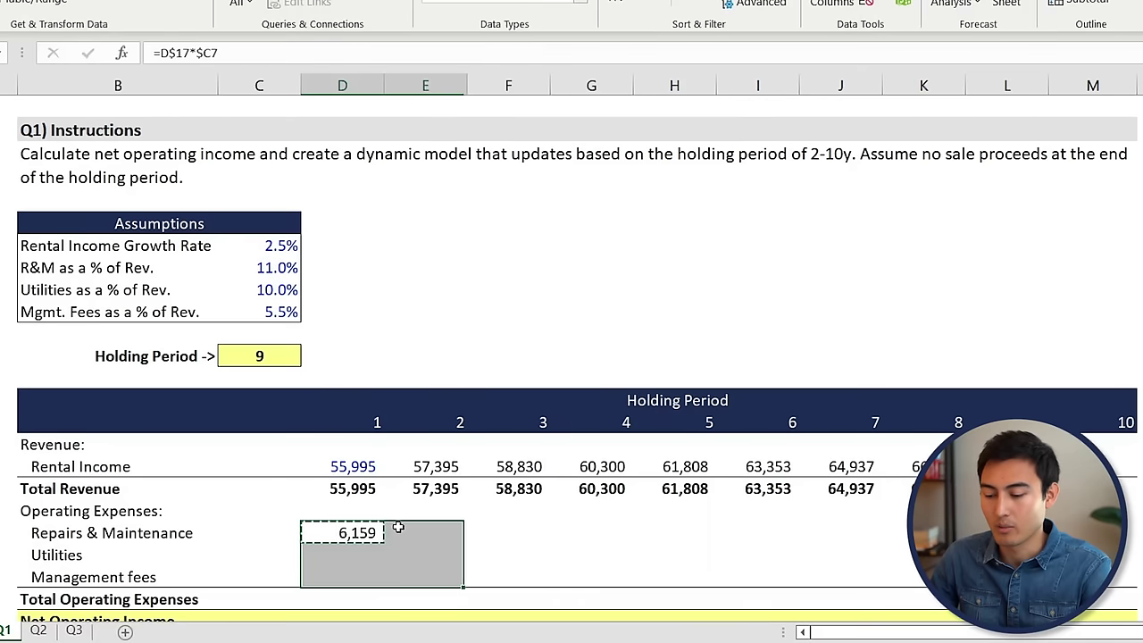
{"action": "key", "text": "shift+Right"}
{"action": "key", "text": "shift+Right"}
{"action": "key", "text": "shift+Right"}
{"action": "key", "text": "shift+Right"}
{"action": "key", "text": "shift+Right"}
{"action": "key", "text": "shift+Right"}
{"action": "key", "text": "shift+Right"}
{"action": "key", "text": "shift+Right"}
{"action": "key", "text": "ctrl+v"}
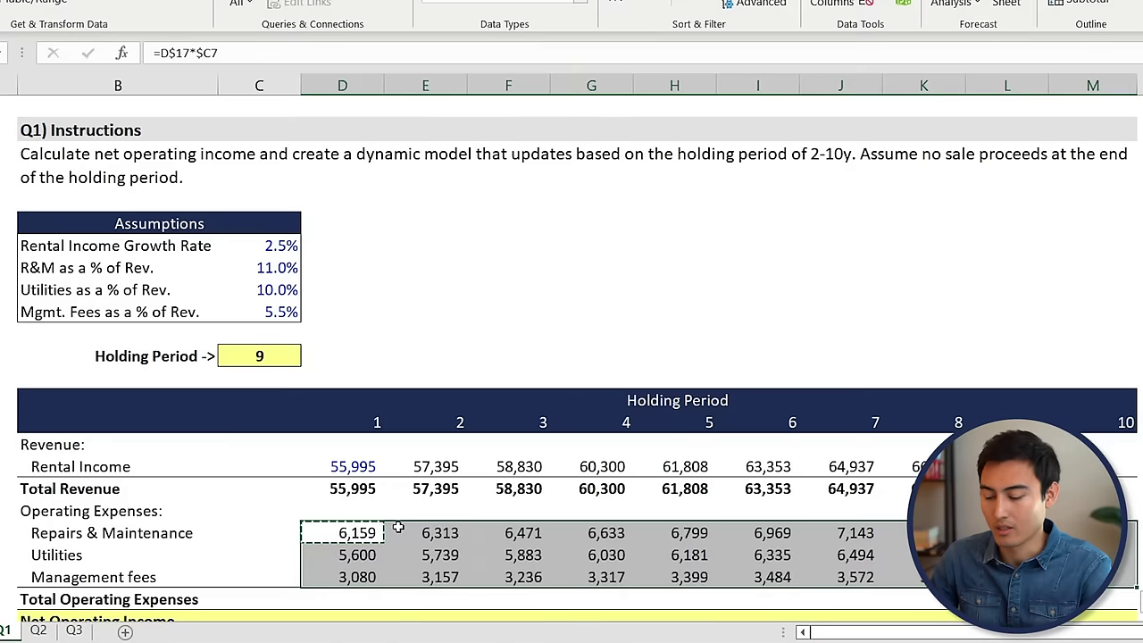
Step: Calculate year 1 Total Operating Expenses in D22 with =SUM(D19:D21)
{"action": "key", "text": "Down"}
{"action": "key", "text": "Down"}
{"action": "key", "text": "Down"}
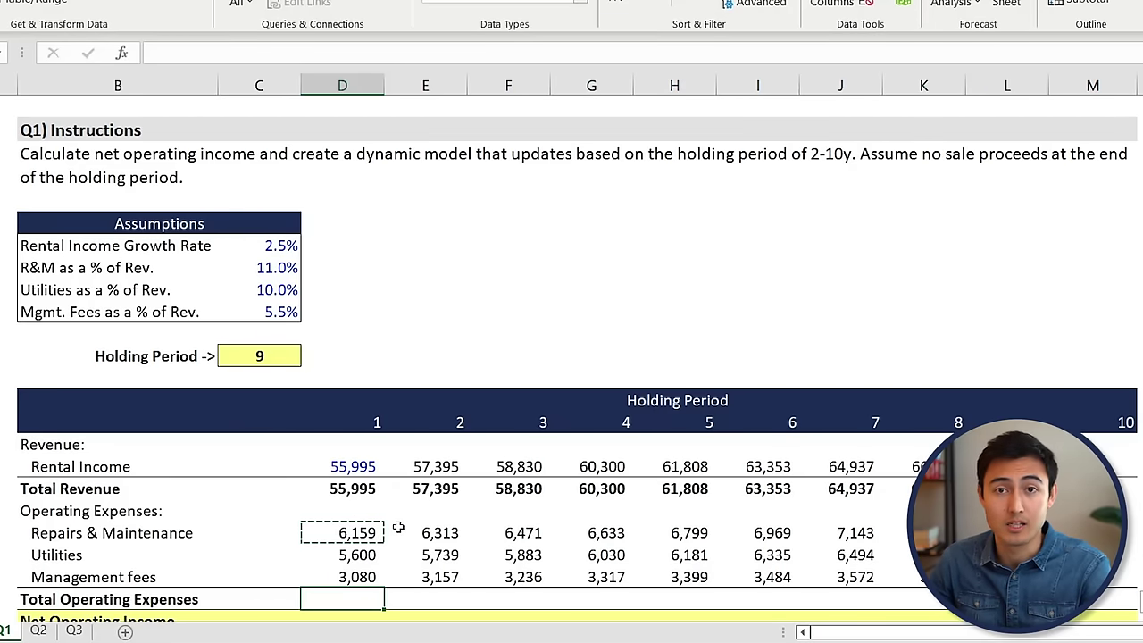
{"action": "key", "text": "alt+equal"}
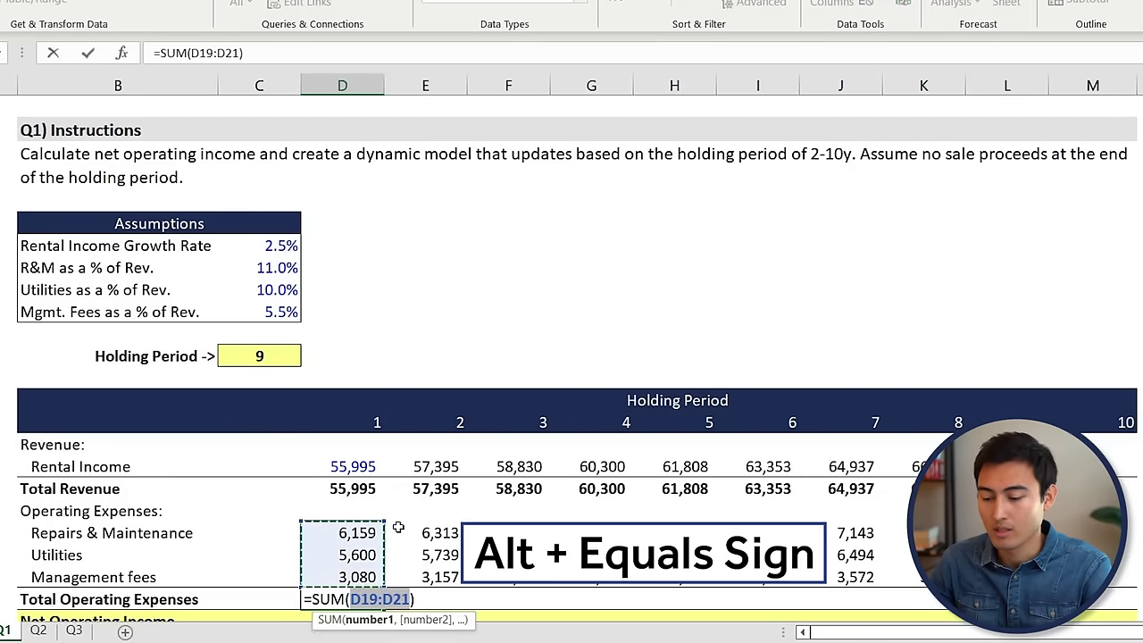
{"action": "key", "text": "Return"}
Step: Calculate year 1 Net Operating Income in D23 as Total Revenue minus Total Operating Expenses
{"action": "type", "text": "="}
{"action": "key", "text": "Up"}
{"action": "key", "text": "Up"}
{"action": "key", "text": "Up"}
{"action": "key", "text": "Up"}
{"action": "key", "text": "Up"}
{"action": "type", "text": "-"}
{"action": "key", "text": "Return"}
Step: Copy the year 1 Total Operating Expenses and Net Operating Income formulas across through year 10 in column M
{"action": "key", "text": "Up"}
{"action": "key", "text": "Up"}
{"action": "key", "text": "shift+Right"}
{"action": "key", "text": "shift+Right"}
{"action": "key", "text": "shift+Right"}
{"action": "key", "text": "shift+Right"}
{"action": "key", "text": "shift+Right"}
{"action": "key", "text": "shift+Right"}
{"action": "key", "text": "shift+Right"}
{"action": "key", "text": "shift+Right"}
{"action": "key", "text": "shift+Right"}
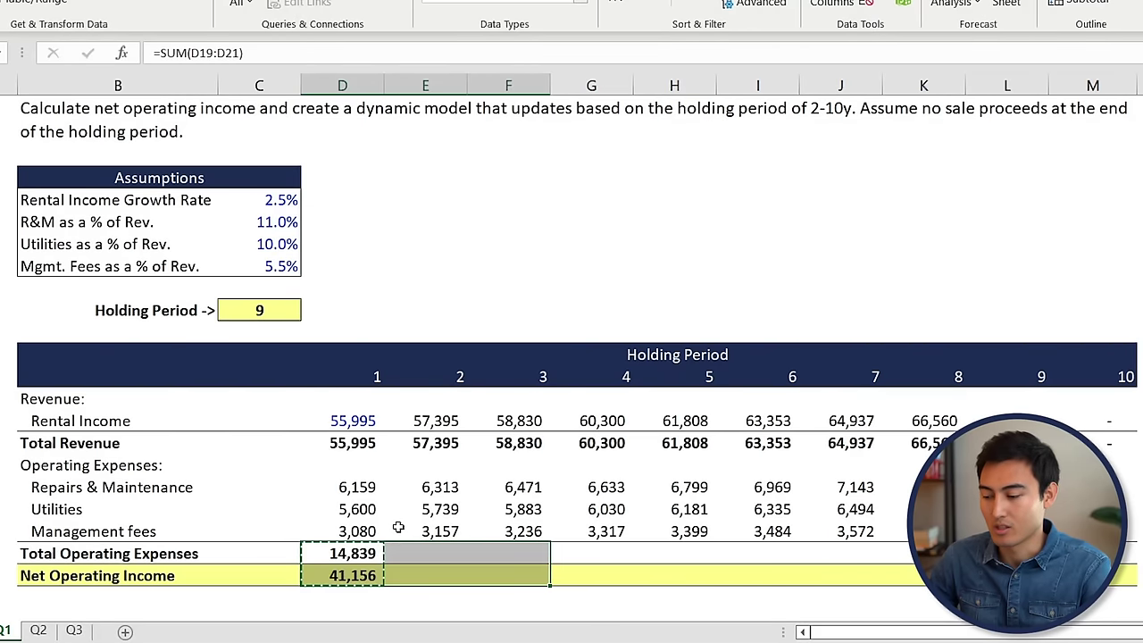
{"action": "key", "text": "ctrl+v"}
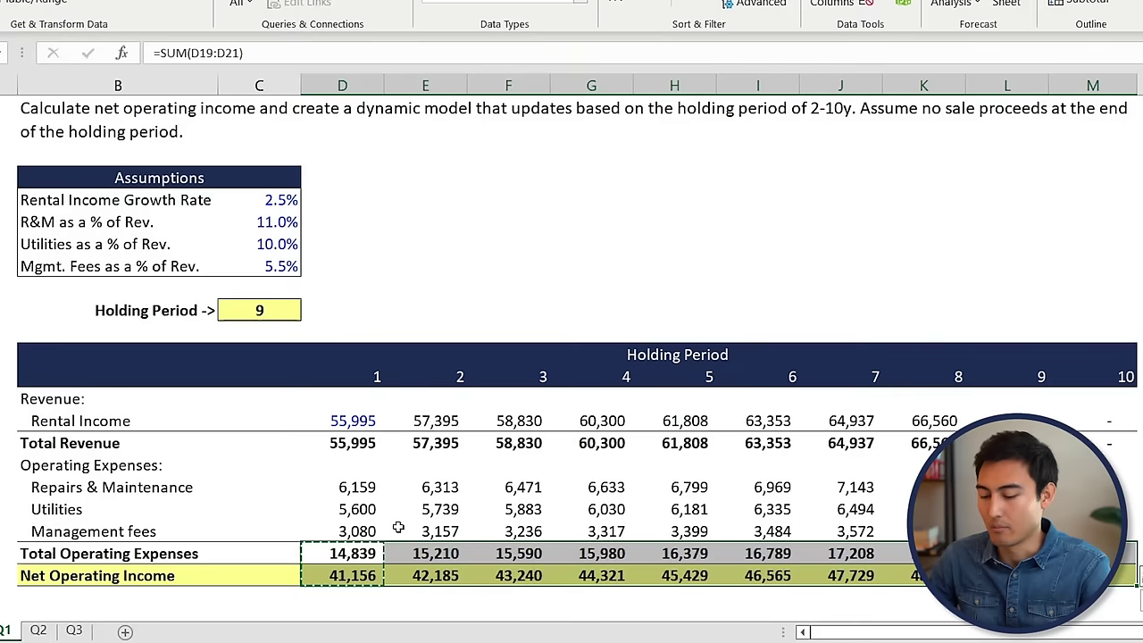
Step: Set the Holding Period to 5 to test the completed net operating income model
{"action": "left_click", "coordinate": [256, 310]}
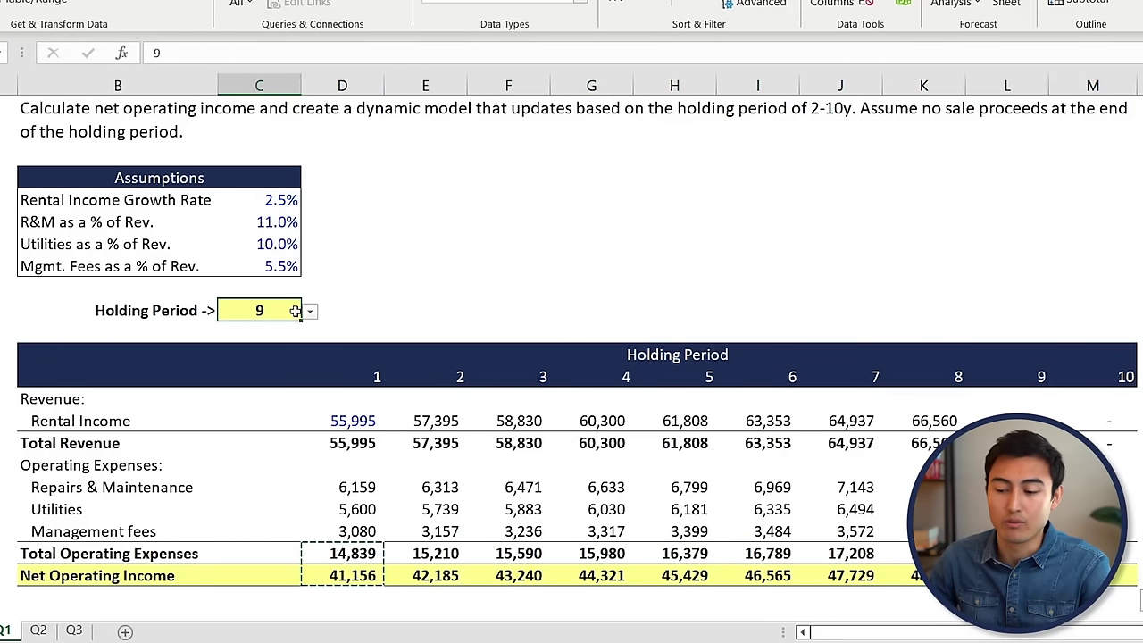
{"action": "left_click", "coordinate": [309, 311]}
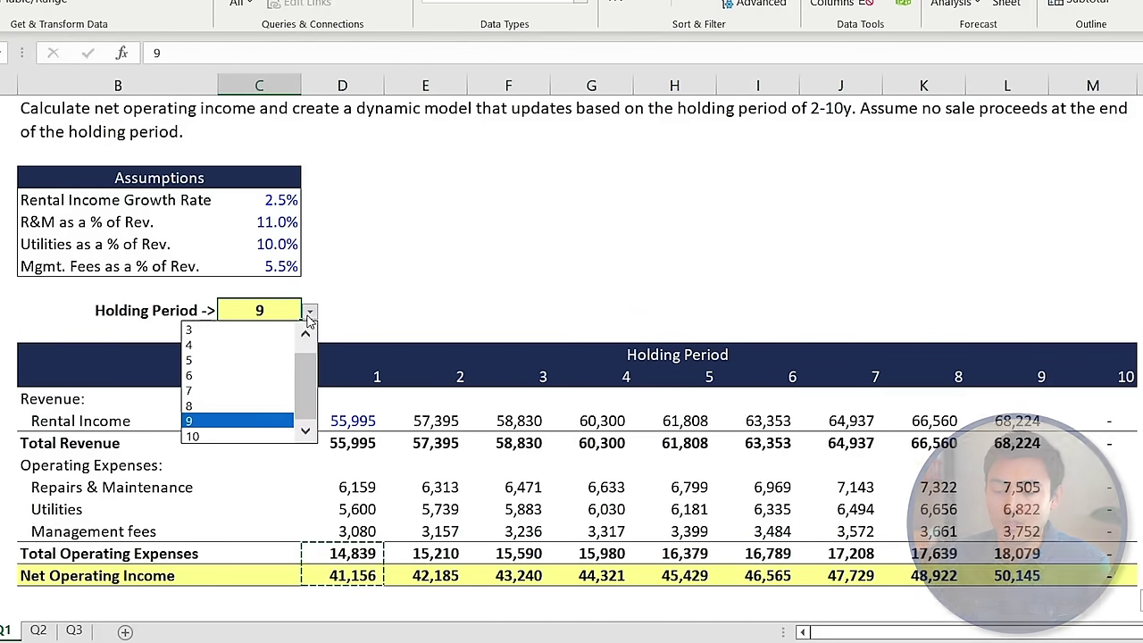
{"action": "left_click", "coordinate": [234, 360]}
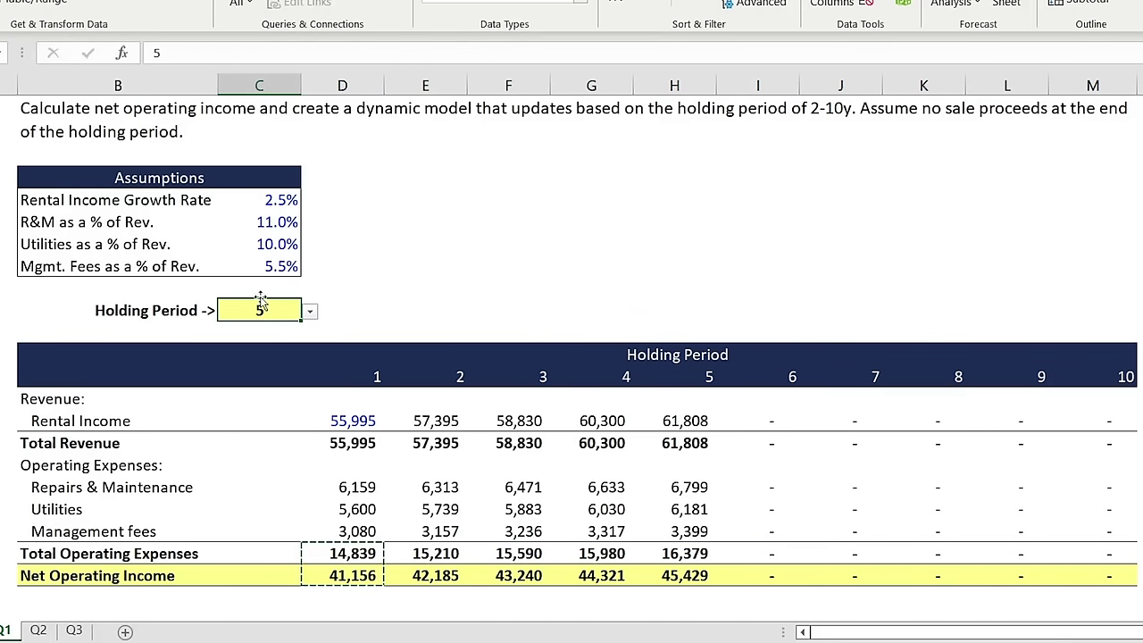
{"action": "left_click", "coordinate": [350, 118]}
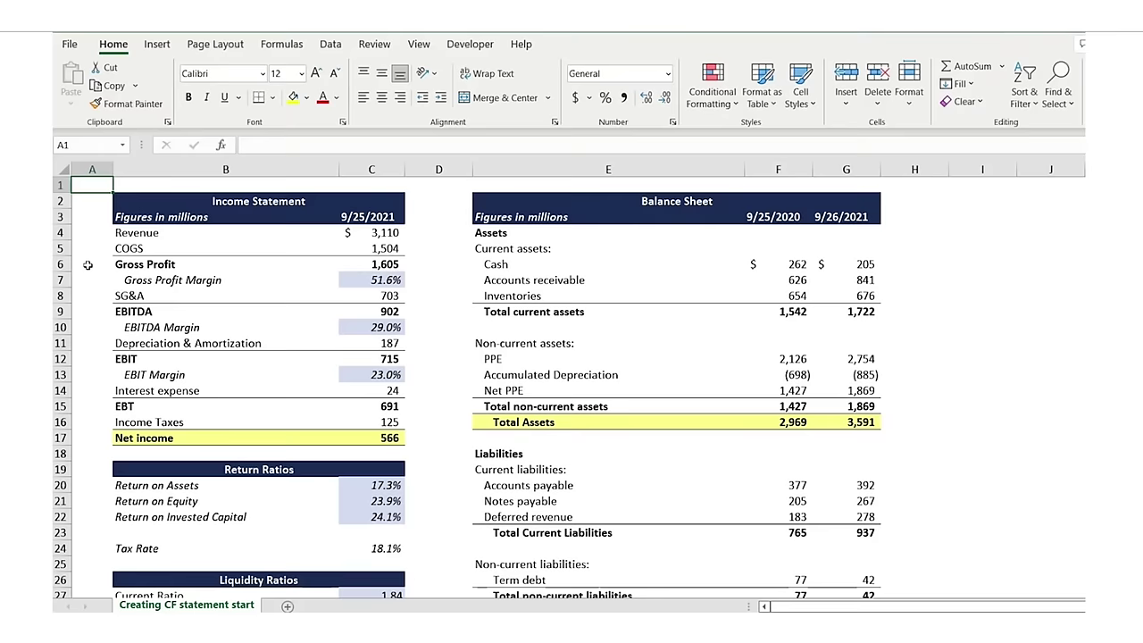
{"action": "key", "text": "Down"}
{"action": "key", "text": "Down"}
{"action": "key", "text": "Down"}
{"action": "key", "text": "Down"}
{"action": "key", "text": "Down"}
{"action": "key", "text": "Down"}
{"action": "key", "text": "Down"}
{"action": "key", "text": "Down"}
{"action": "key", "text": "Down"}
{"action": "key", "text": "Down"}
{"action": "key", "text": "Down"}
{"action": "key", "text": "Down"}
{"action": "key", "text": "Down"}
{"action": "key", "text": "Down"}
{"action": "key", "text": "Down"}
{"action": "key", "text": "Down"}
{"action": "key", "text": "Down"}
{"action": "key", "text": "Down"}
{"action": "key", "text": "Down"}
{"action": "key", "text": "Down"}
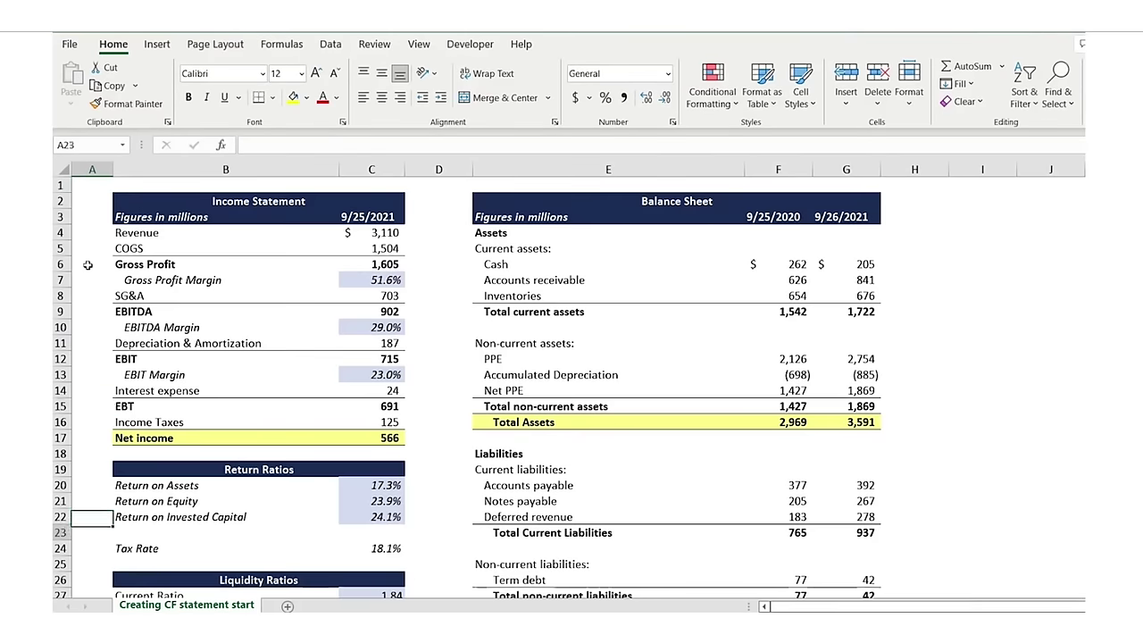
{"action": "key", "text": "Down"}
{"action": "key", "text": "Down"}
{"action": "key", "text": "Down"}
{"action": "key", "text": "Down"}
{"action": "key", "text": "Down"}
{"action": "key", "text": "Down"}
{"action": "key", "text": "Down"}
{"action": "key", "text": "Down"}
{"action": "key", "text": "Down"}
{"action": "key", "text": "Down"}
{"action": "key", "text": "Down"}
{"action": "key", "text": "Down"}
{"action": "key", "text": "Down"}
{"action": "key", "text": "Down"}
{"action": "key", "text": "Down"}
{"action": "key", "text": "Down"}
{"action": "key", "text": "Down"}
{"action": "key", "text": "Down"}
{"action": "key", "text": "Down"}
{"action": "key", "text": "Down"}
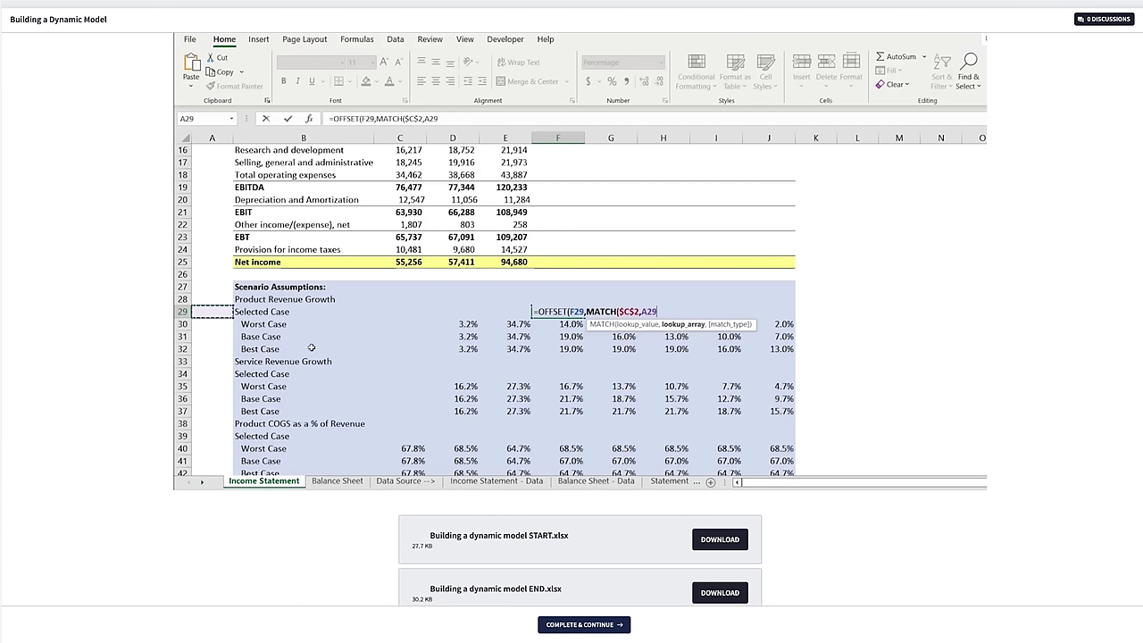
{"action": "left_click_drag", "start_coordinate": [268, 324], "coordinate": [311, 348]}
{"action": "key", "text": "F4"}
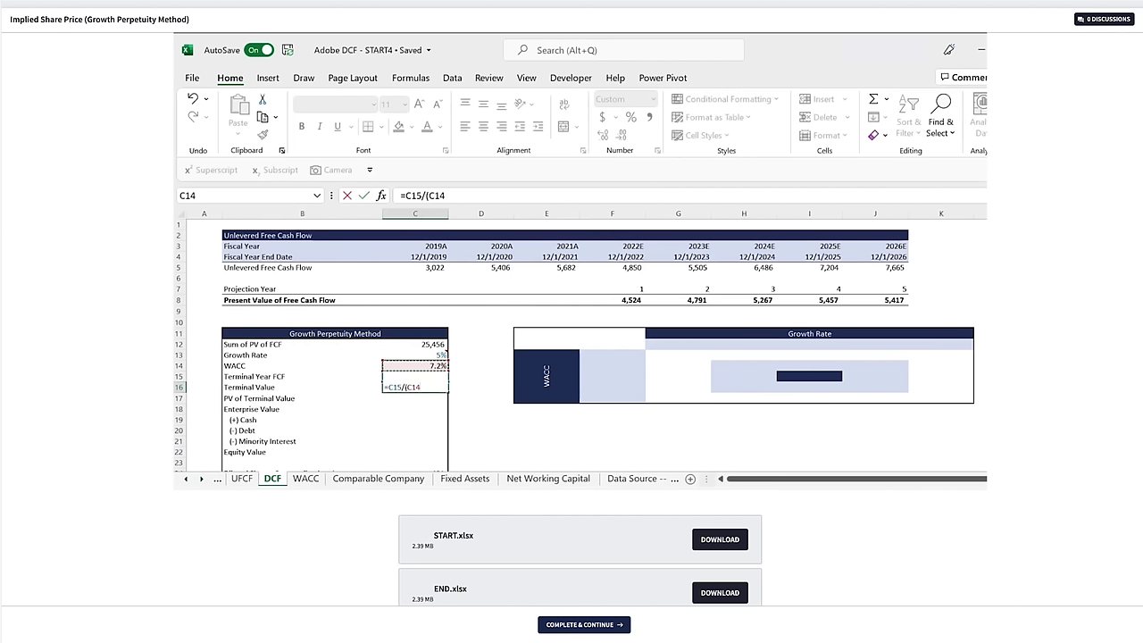
{"action": "type", "text": "-"}
{"action": "left_click", "coordinate": [415, 355]}
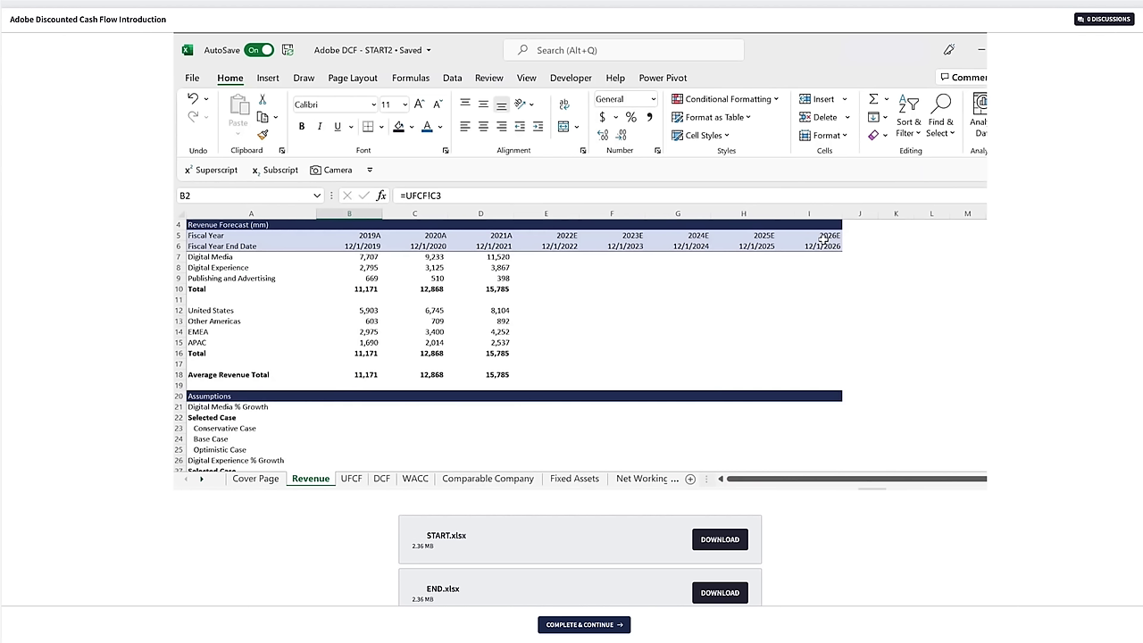
Step: Open the Q2 sheet and go to its instructions in B3
{"action": "key", "text": "ctrl+Page_Down"}
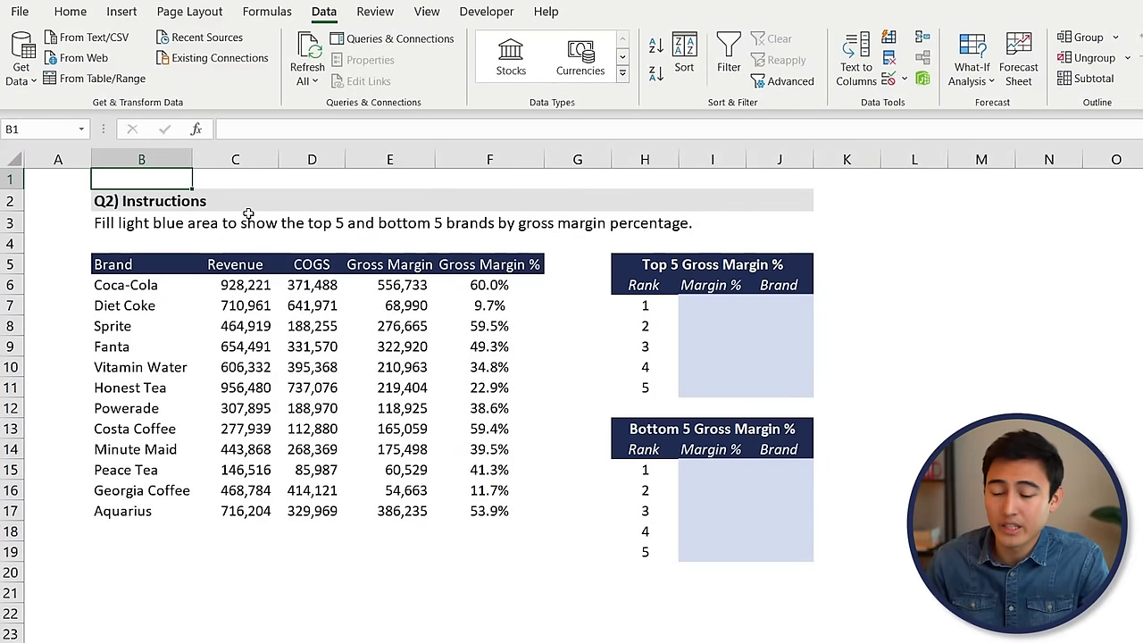
{"action": "key", "text": "Down"}
{"action": "key", "text": "Down"}
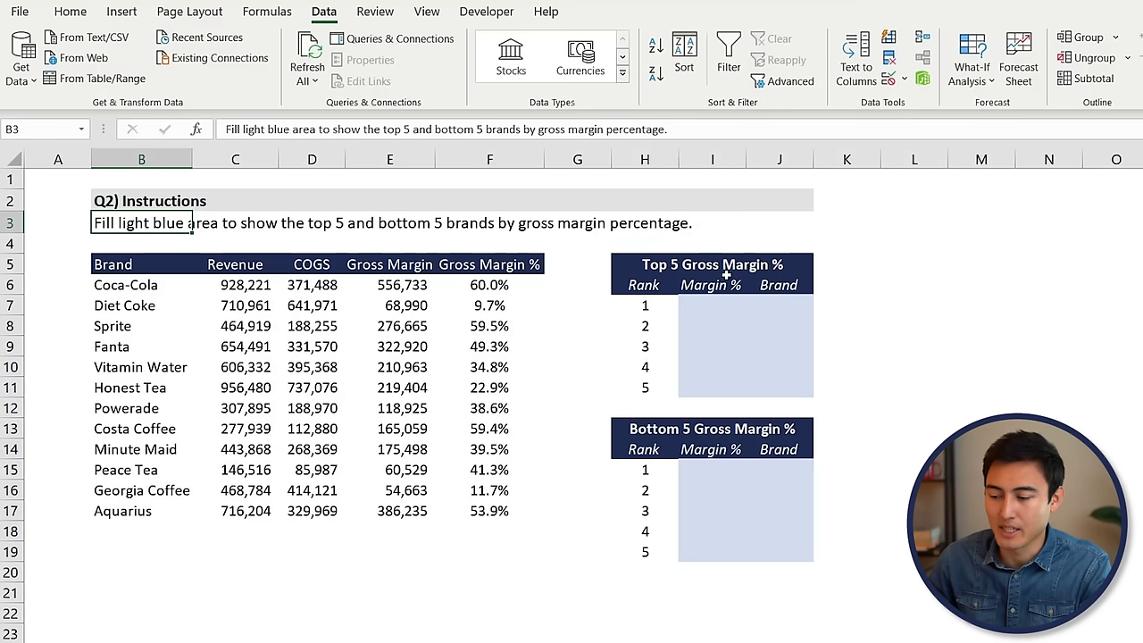
Step: Examine the brand data and the empty Margin % and Brand areas of the Top 5 and Bottom 5 Gross Margin tables
{"action": "left_click", "coordinate": [696, 311]}
{"action": "key", "text": "Down"}
{"action": "key", "text": "Up"}
{"action": "key", "text": "Left"}
{"action": "key", "text": "ctrl+Left"}
{"action": "key", "text": "ctrl+Left"}
{"action": "key", "text": "ctrl+Left"}
{"action": "key", "text": "Right"}
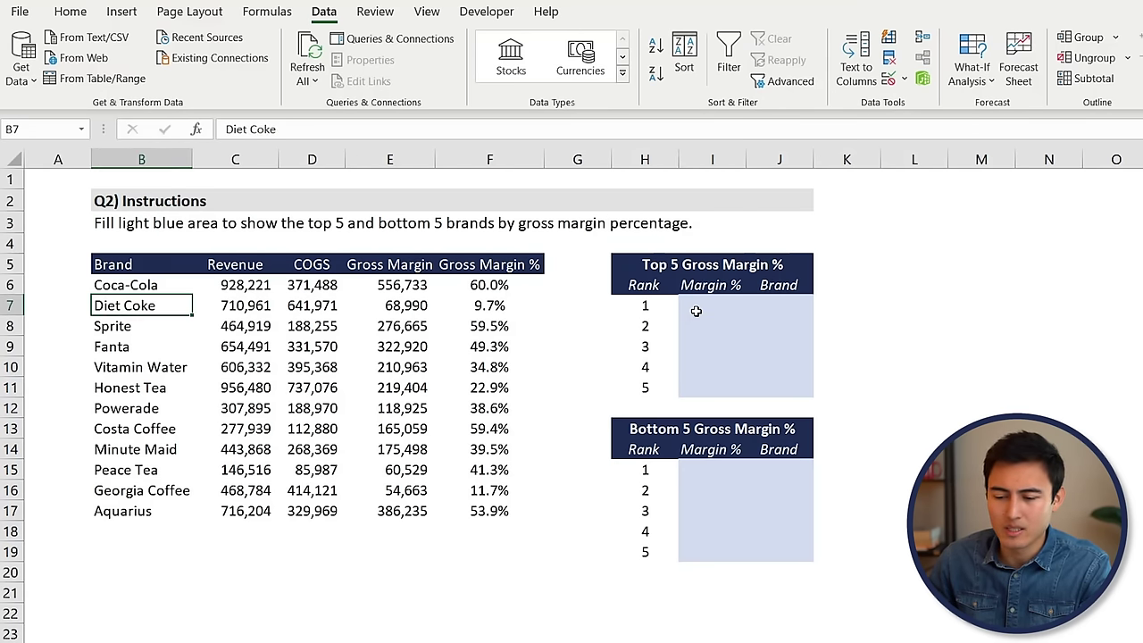
{"action": "key", "text": "ctrl+space"}
{"action": "key", "text": "Down"}
{"action": "key", "text": "Down"}
{"action": "key", "text": "Down"}
{"action": "key", "text": "Down"}
{"action": "key", "text": "Up"}
{"action": "left_click", "coordinate": [725, 303]}
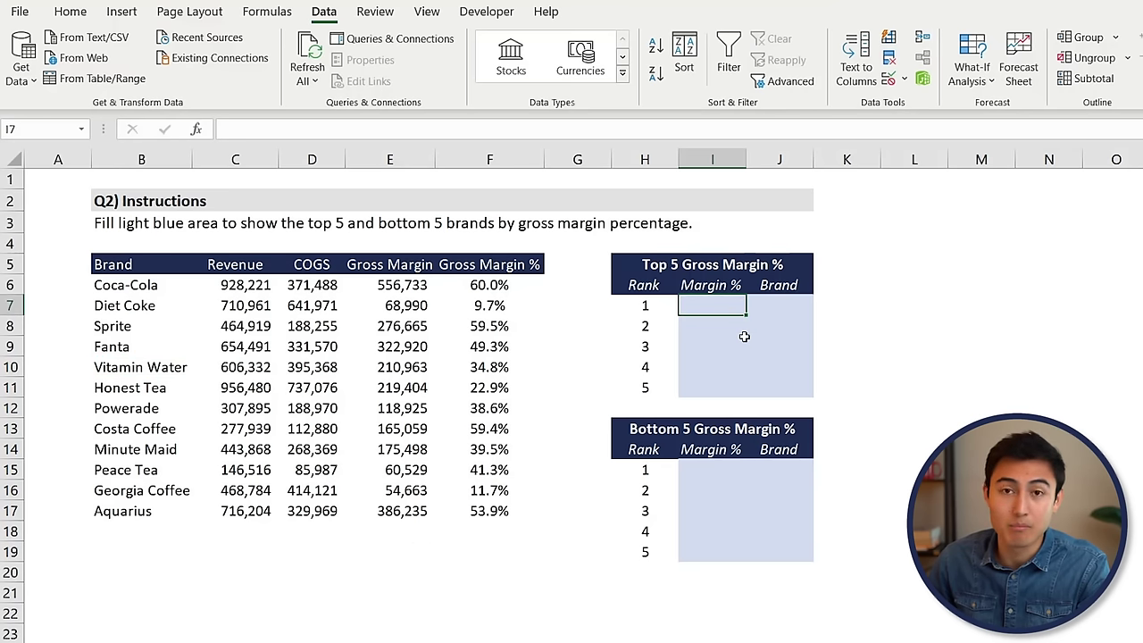
{"action": "key", "text": "Right"}
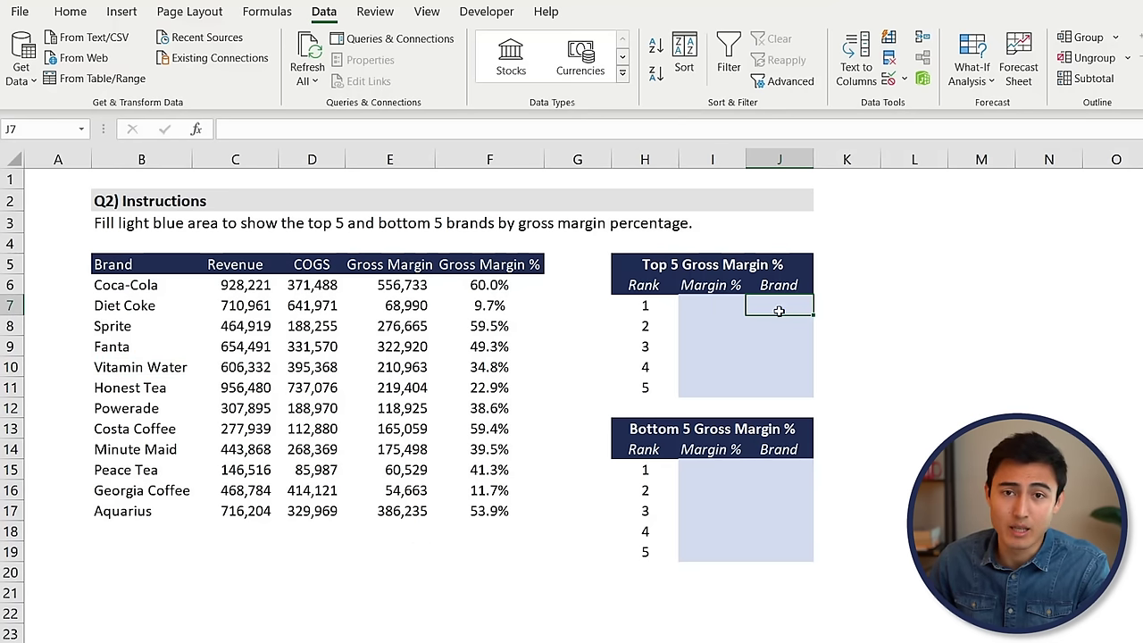
{"action": "left_click", "coordinate": [713, 482]}
{"action": "key", "text": "Up"}
{"action": "key", "text": "Up"}
{"action": "key", "text": "Up"}
{"action": "key", "text": "Up"}
{"action": "key", "text": "Up"}
{"action": "key", "text": "Up"}
{"action": "key", "text": "Up"}
{"action": "key", "text": "Up"}
{"action": "key", "text": "Up"}
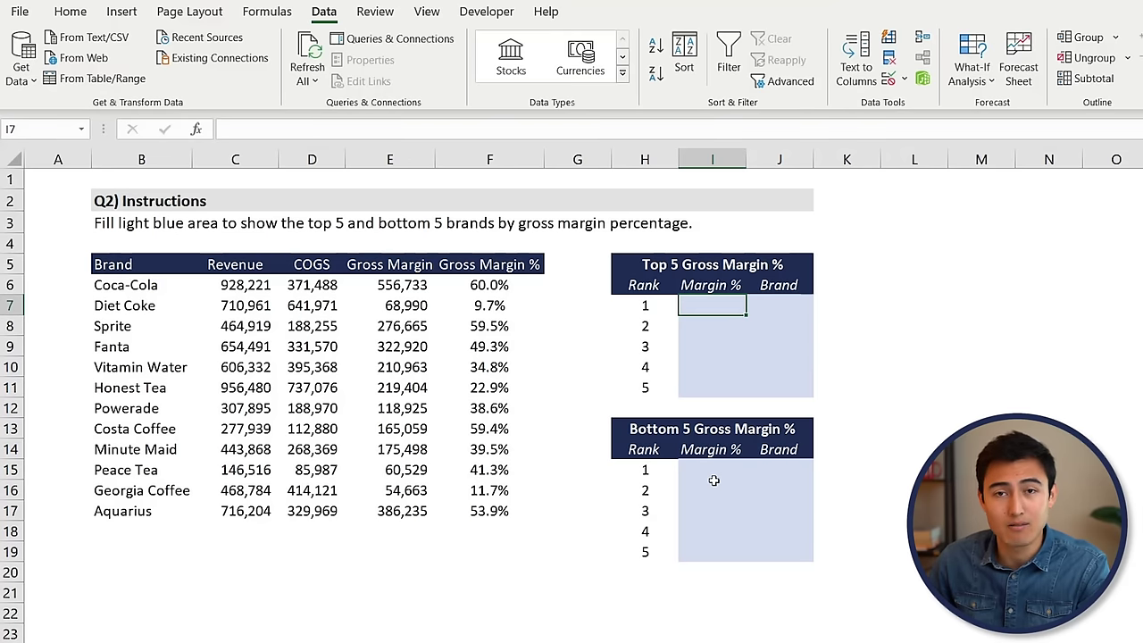
Step: Try calculating the rank 1 Top 5 margin in I7 with =MAX(F6:F17)
{"action": "type", "text": "=max("}
{"action": "key", "text": "Left"}
{"action": "key", "text": "Left"}
{"action": "key", "text": "Left"}
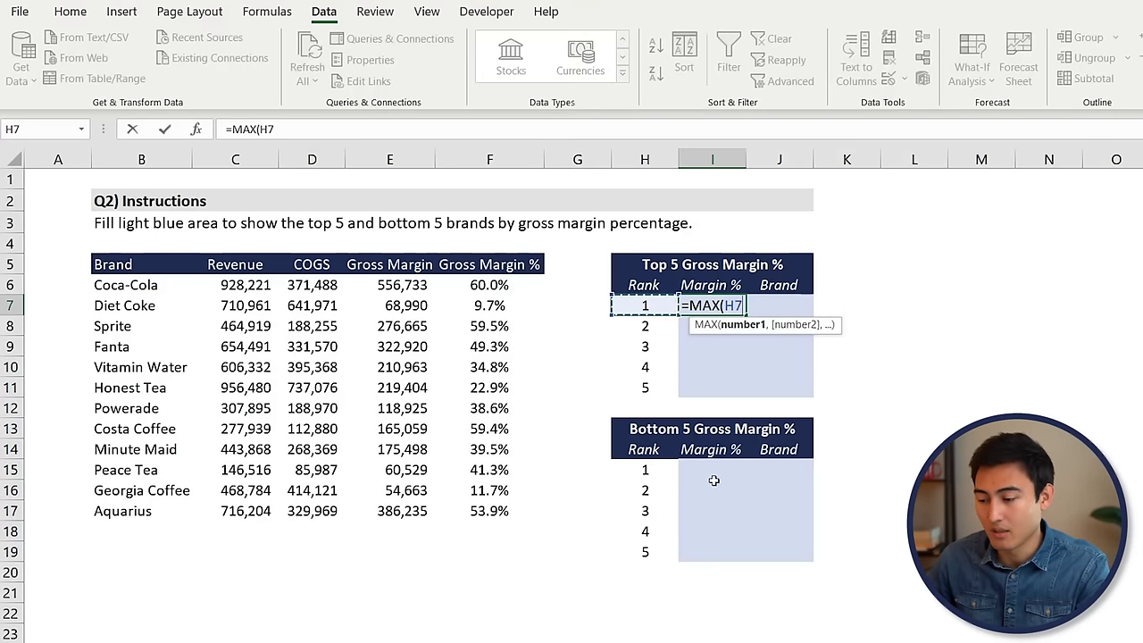
{"action": "key", "text": "Up"}
{"action": "key", "text": "ctrl+shift+Down"}
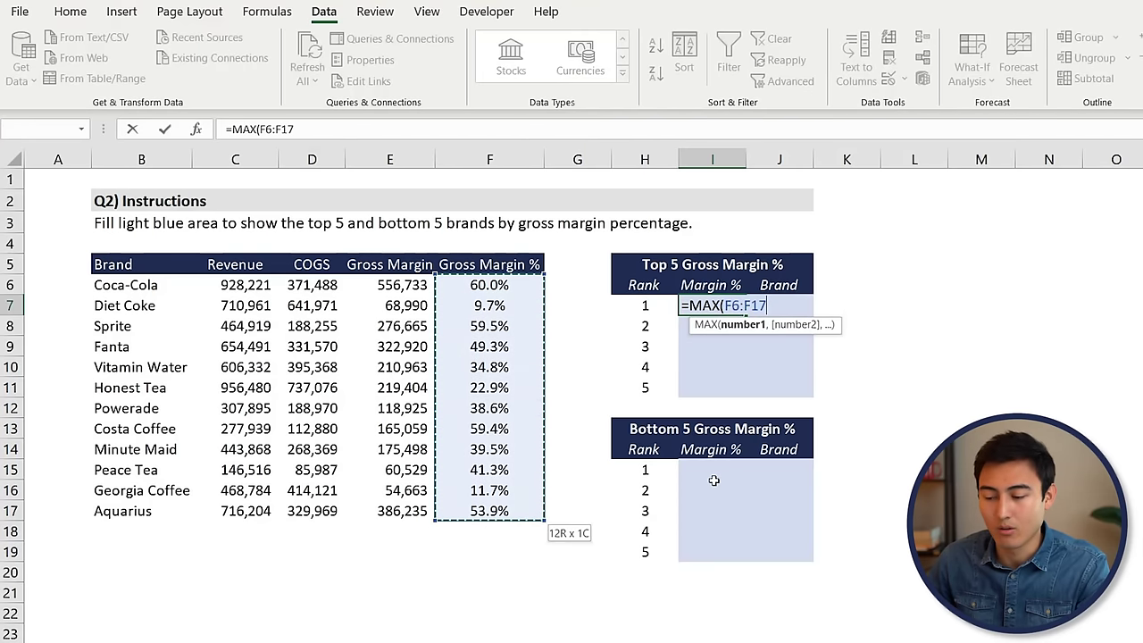
{"action": "key", "text": "Return"}
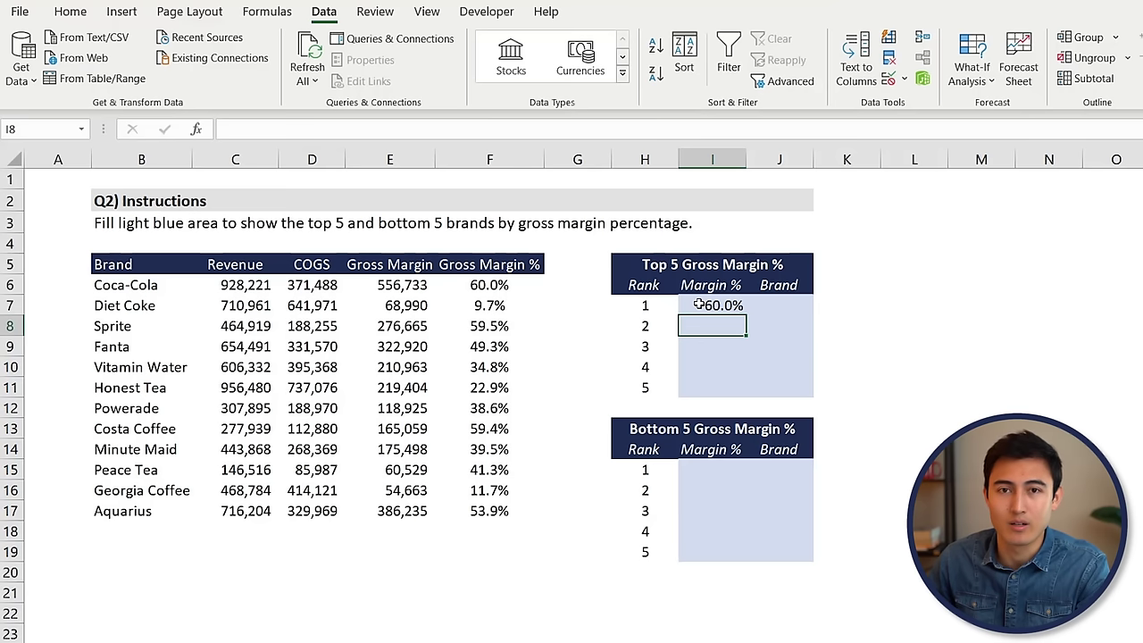
Step: Calculate the rank 1 Top 5 margin in I7 with =LARGE($F$6:$F$17,H7)
{"action": "left_click", "coordinate": [712, 470]}
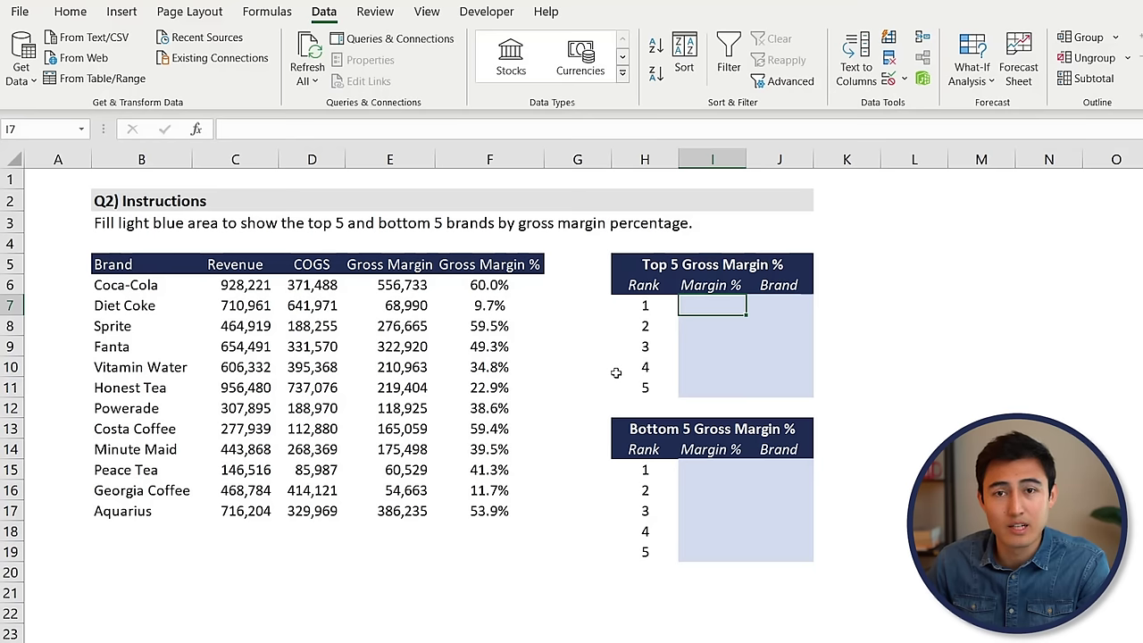
{"action": "type", "text": "=larg"}
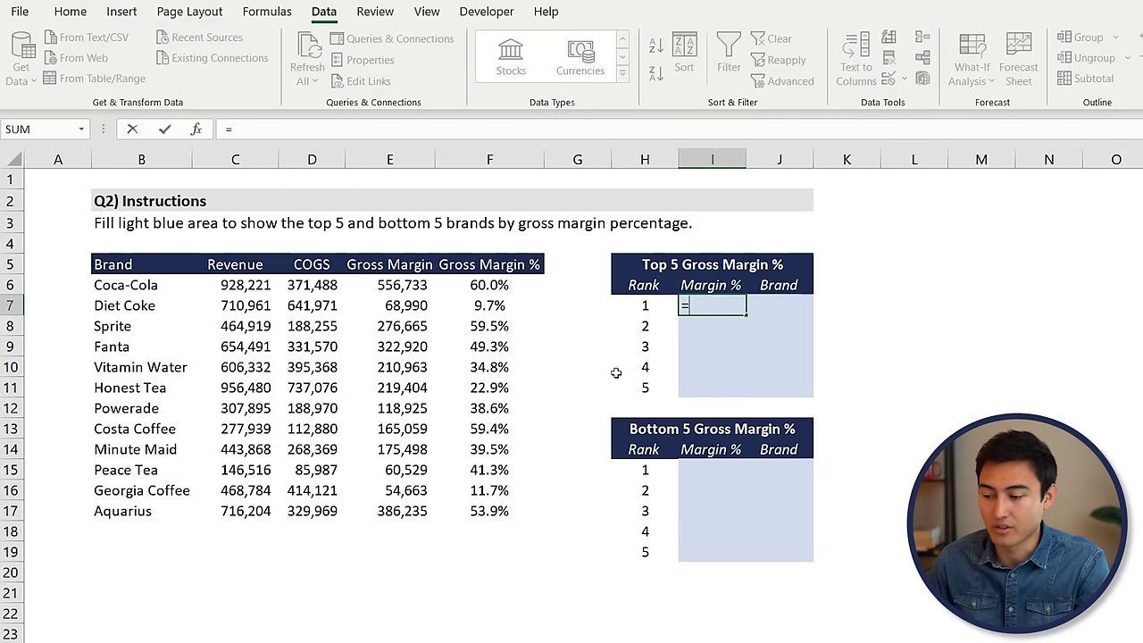
{"action": "key", "text": "Tab"}
{"action": "key", "text": "Left"}
{"action": "key", "text": "Left"}
{"action": "key", "text": "Left"}
{"action": "key", "text": "Up"}
{"action": "key", "text": "ctrl+shift+Down"}
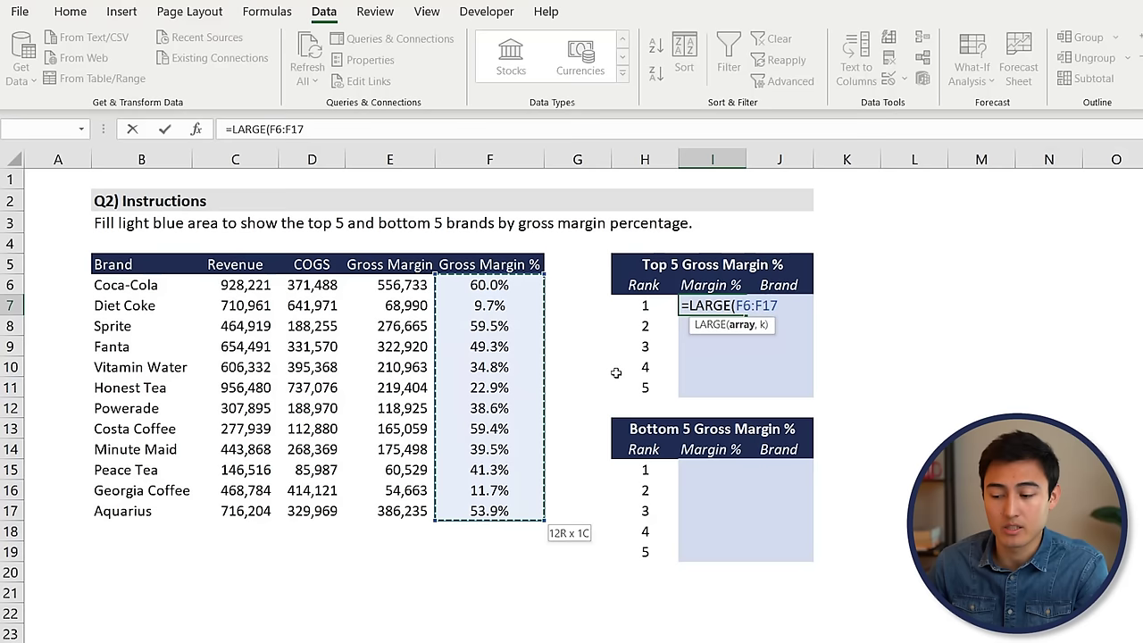
{"action": "key", "text": "F4"}
{"action": "type", "text": ","}
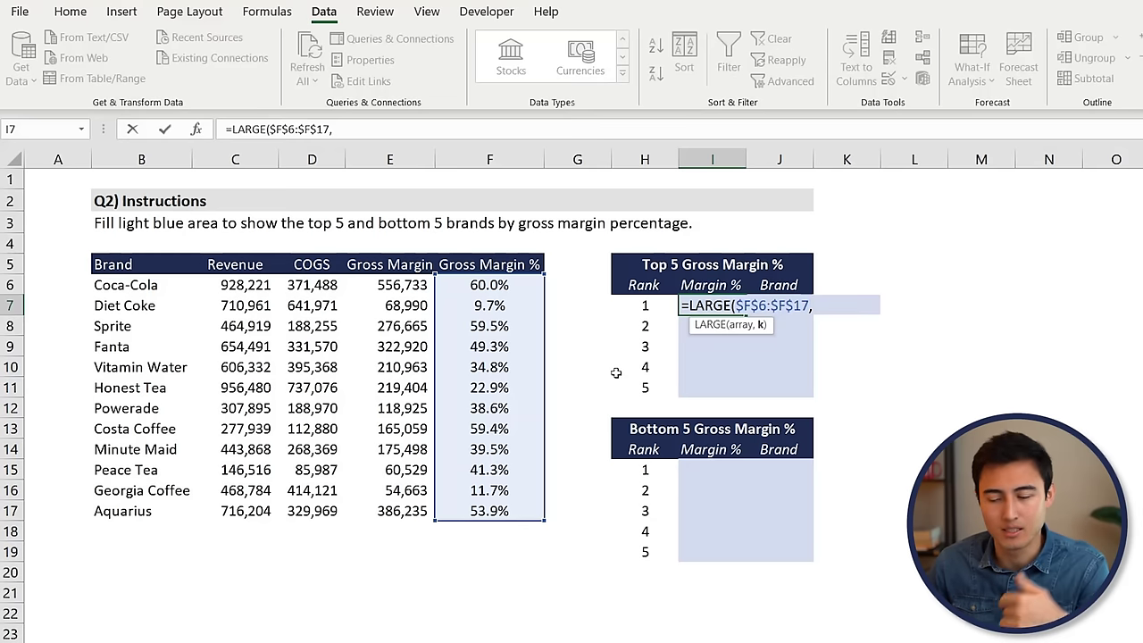
{"action": "key", "text": "Left"}
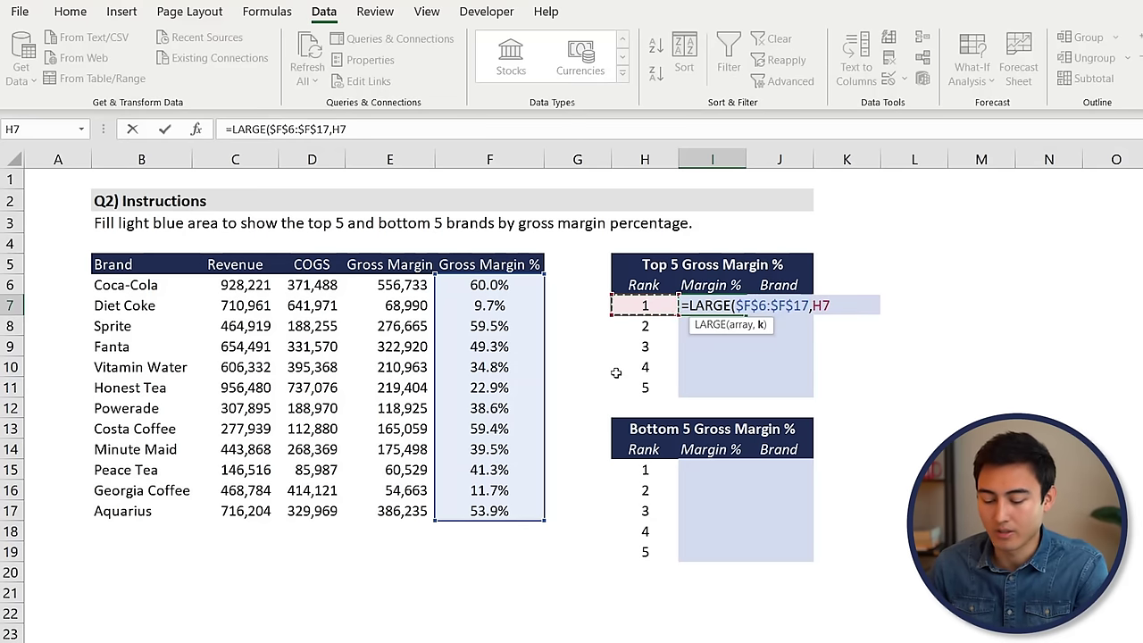
{"action": "key", "text": "Return"}
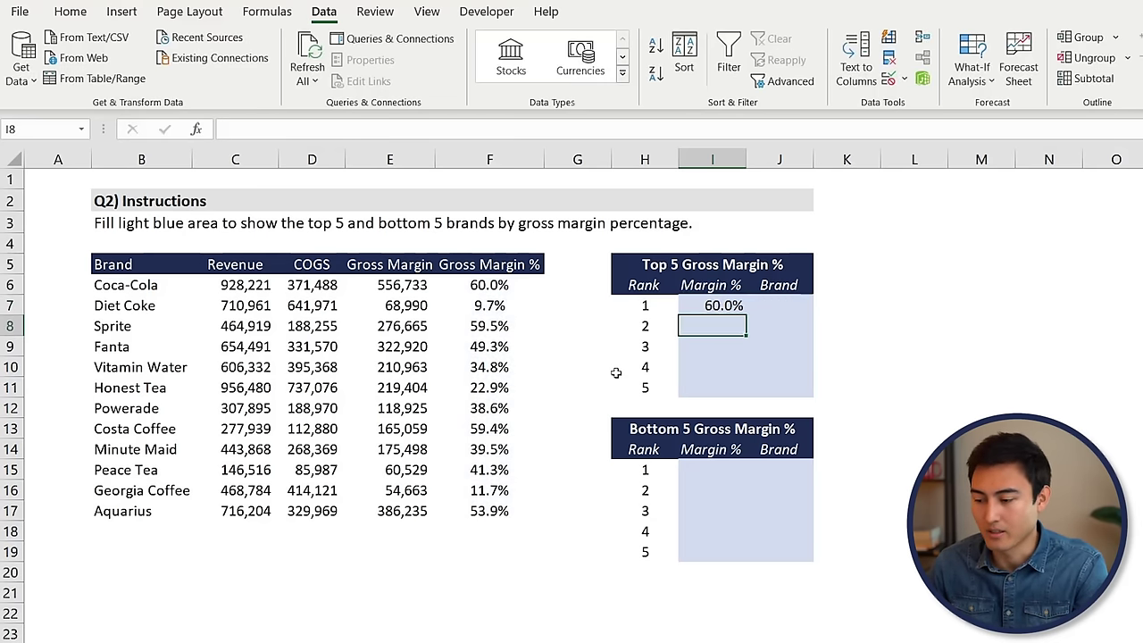
Step: Copy the LARGE formula from I7 down through I11 for ranks 2 to 5
{"action": "key", "text": "Up"}
{"action": "key", "text": "ctrl+c"}
{"action": "key", "text": "shift+Down"}
{"action": "key", "text": "shift+Down"}
{"action": "key", "text": "shift+Down"}
{"action": "key", "text": "shift+Down"}
{"action": "key", "text": "ctrl+v"}
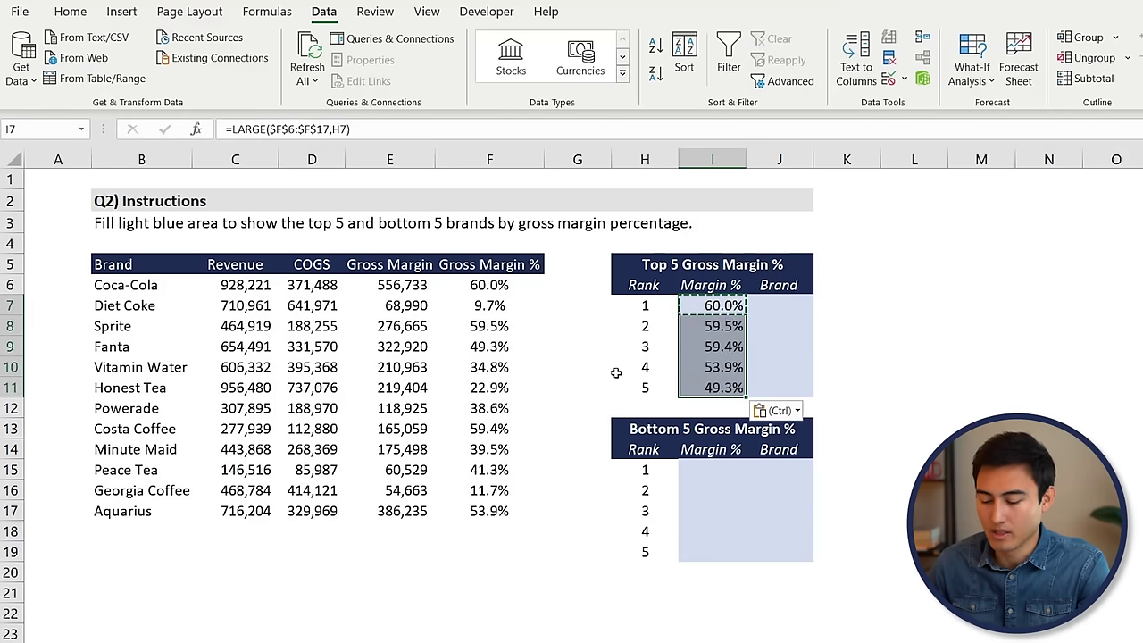
Step: Begin an XLOOKUP in J7 that looks up margin I7 in the absolute Gross Margin % range $F$6:$F$17
{"action": "key", "text": "Down"}
{"action": "key", "text": "Down"}
{"action": "key", "text": "Down"}
{"action": "key", "text": "Down"}
{"action": "key", "text": "Right"}
{"action": "key", "text": "Up"}
{"action": "key", "text": "Up"}
{"action": "key", "text": "Up"}
{"action": "key", "text": "Up"}
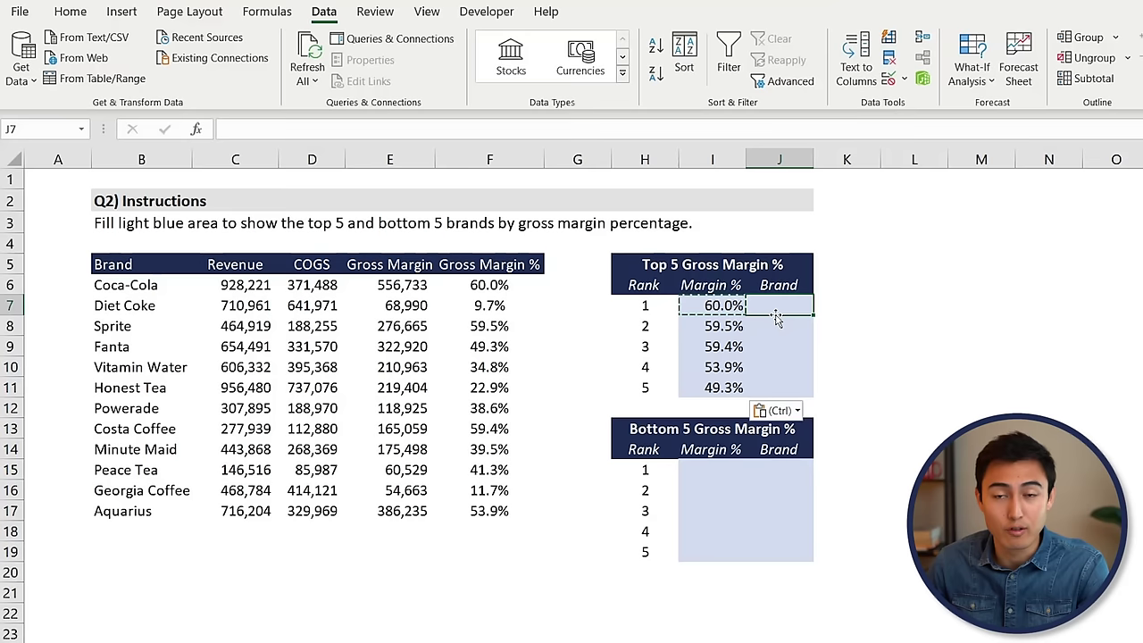
{"action": "type", "text": "=xl"}
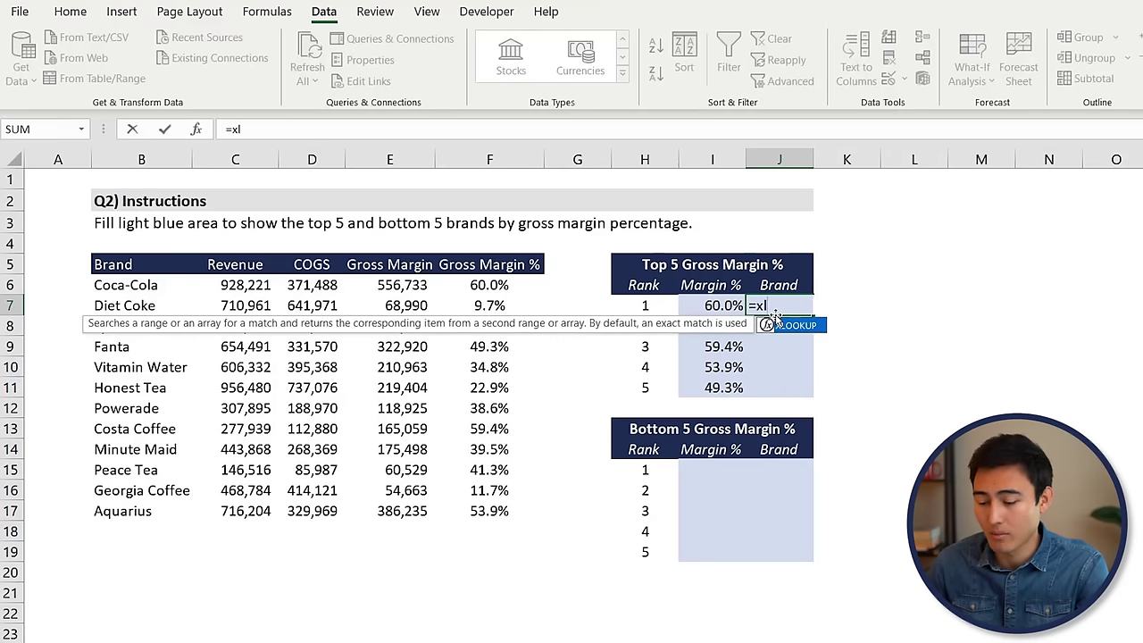
{"action": "key", "text": "Tab"}
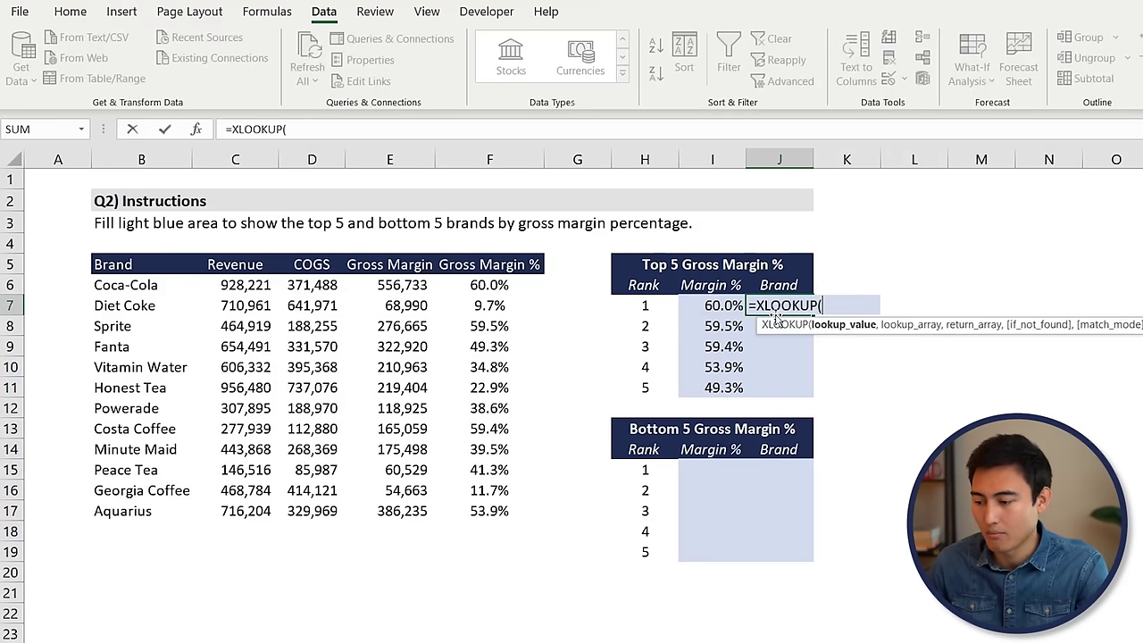
{"action": "key", "text": "Left"}
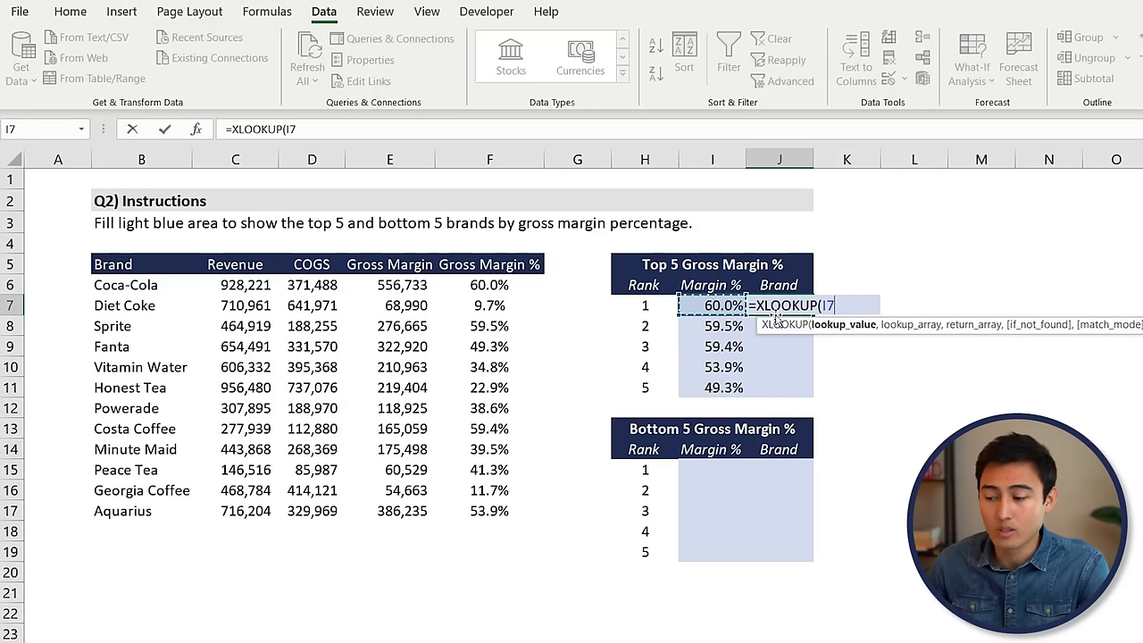
{"action": "type", "text": ","}
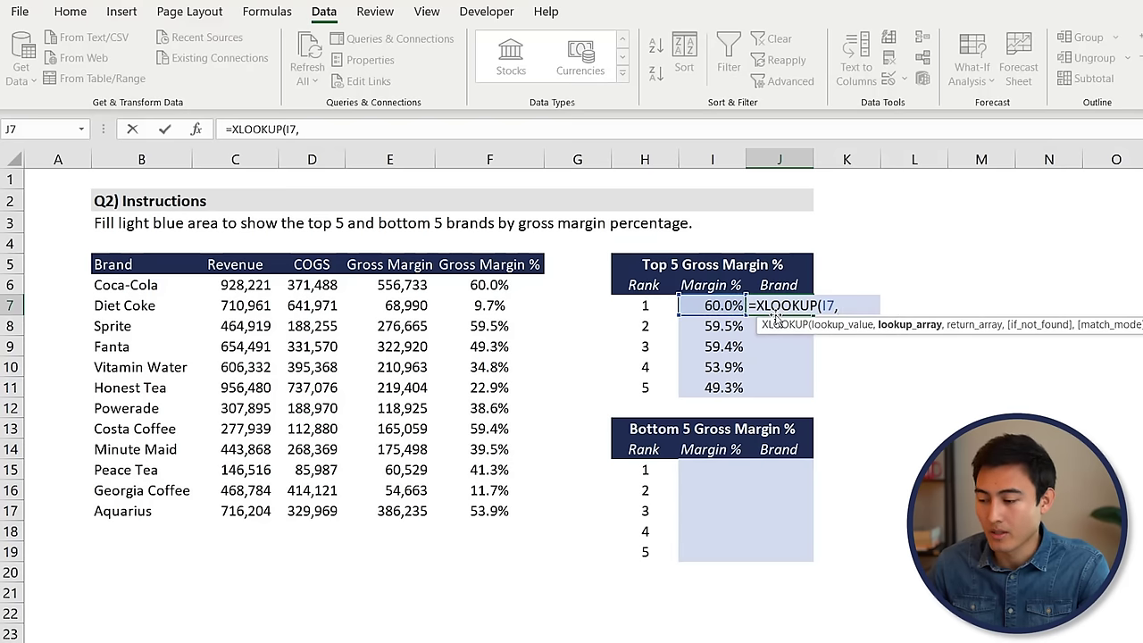
{"action": "key", "text": "Left"}
{"action": "key", "text": "Left"}
{"action": "key", "text": "Left"}
{"action": "key", "text": "Left"}
{"action": "key", "text": "Up"}
{"action": "key", "text": "ctrl+shift+Down"}
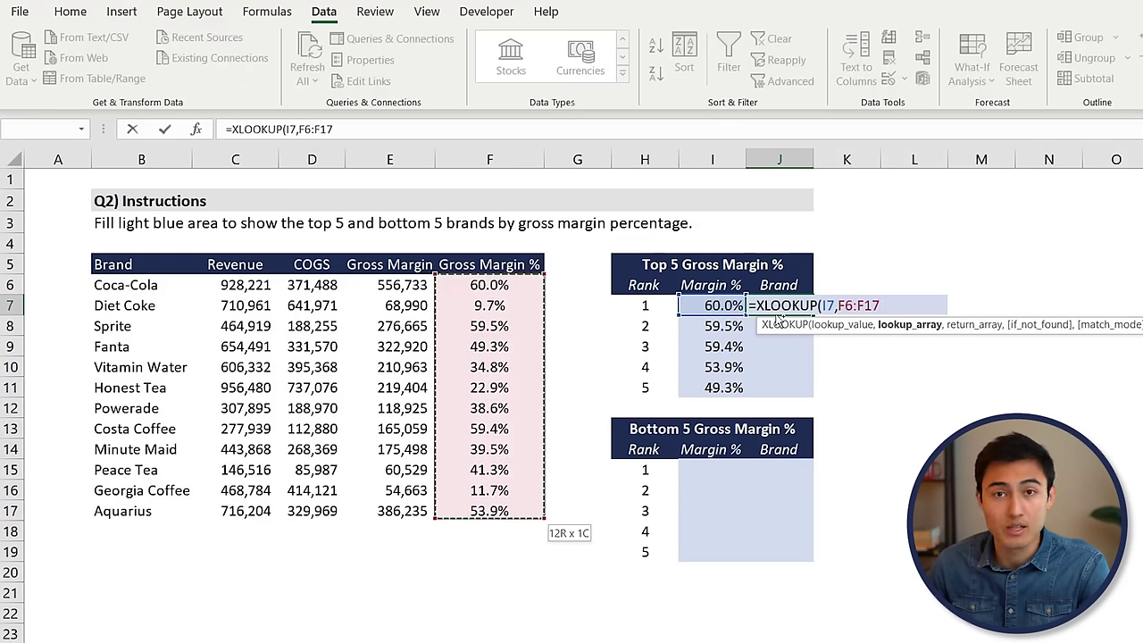
{"action": "key", "text": "F4"}
{"action": "type", "text": ","}
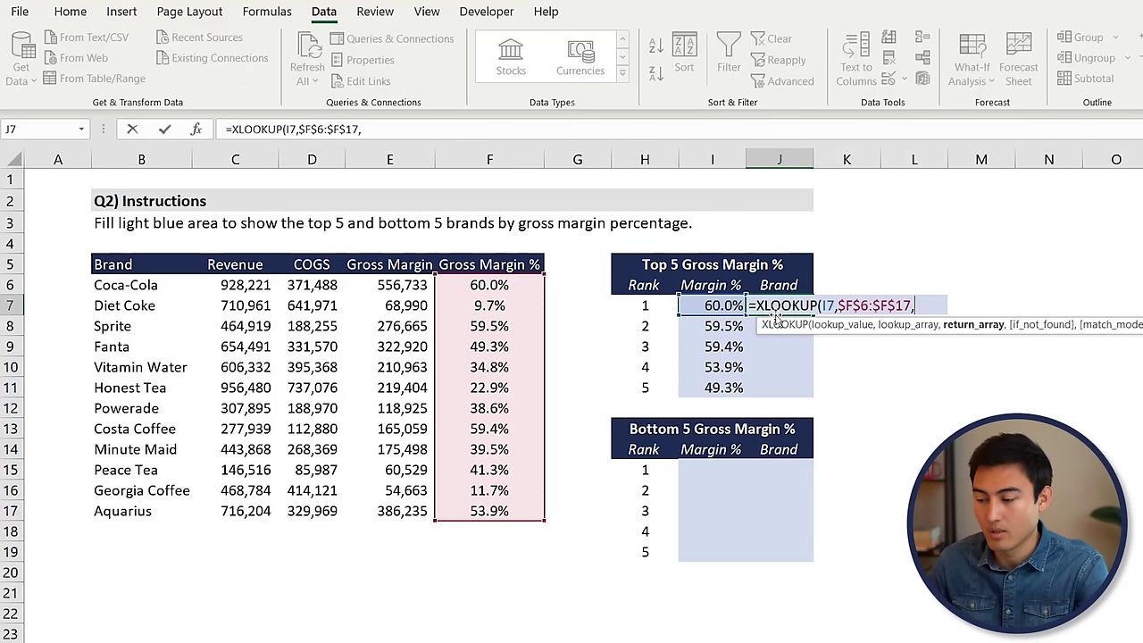
Step: Complete the J7 XLOOKUP with the absolute Brand range $B$6:$B$17 as its return array
{"action": "key", "text": "Left"}
{"action": "key", "text": "Left"}
{"action": "key", "text": "Left"}
{"action": "key", "text": "Left"}
{"action": "key", "text": "Left"}
{"action": "key", "text": "Left"}
{"action": "key", "text": "Left"}
{"action": "key", "text": "Left"}
{"action": "key", "text": "Left"}
{"action": "key", "text": "Right"}
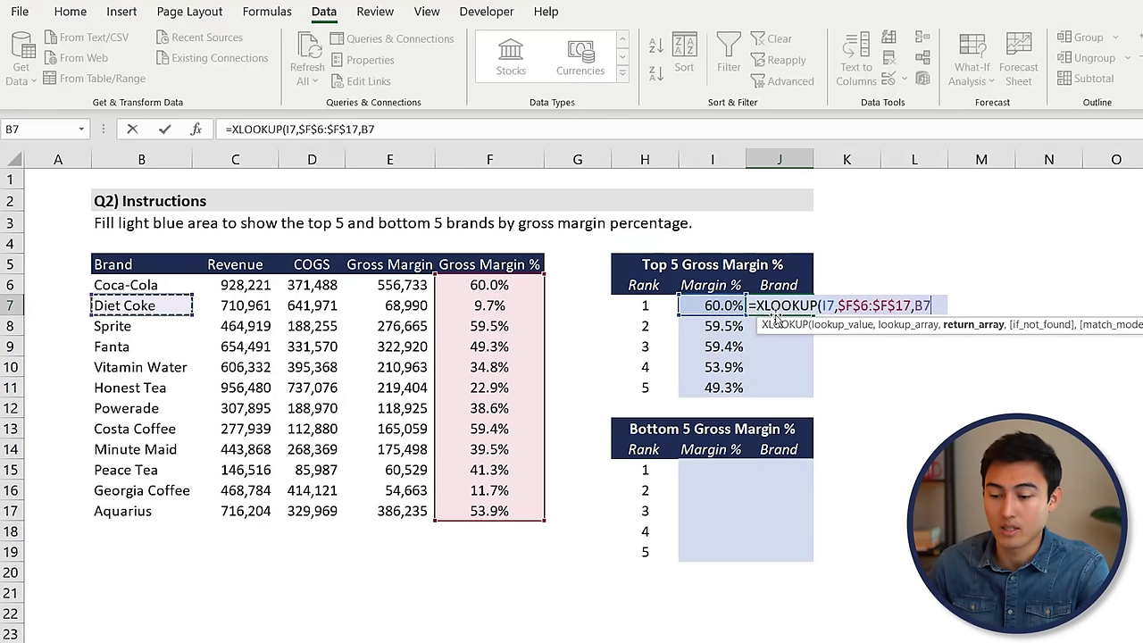
{"action": "key", "text": "Up"}
{"action": "key", "text": "ctrl+shift+Down"}
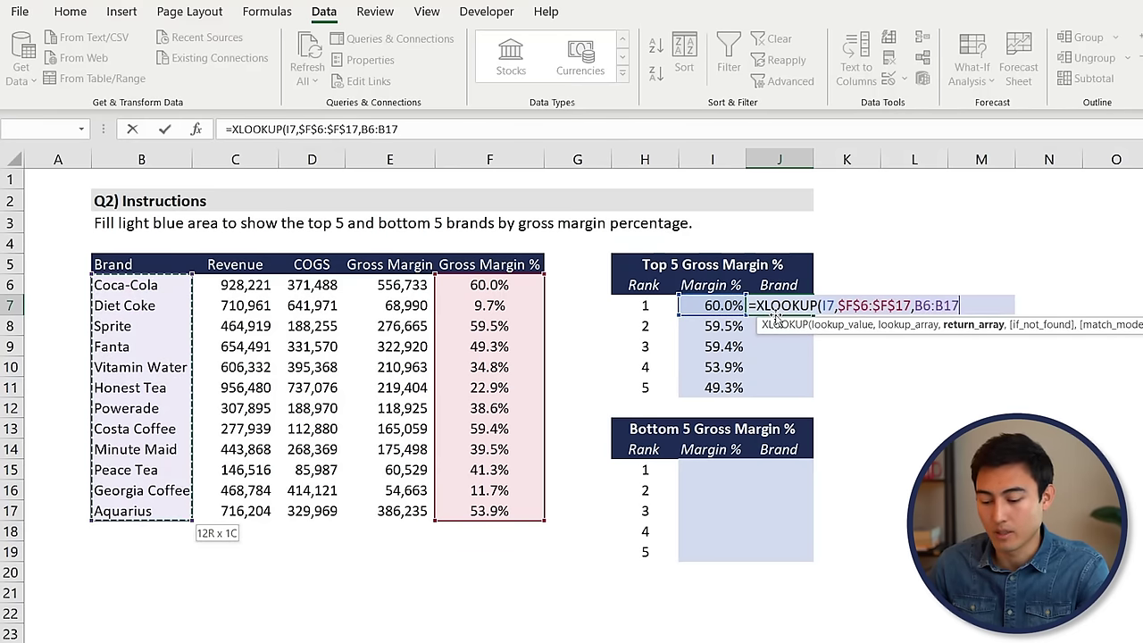
{"action": "key", "text": "F4"}
{"action": "key", "text": "Return"}
{"action": "key", "text": "Up"}
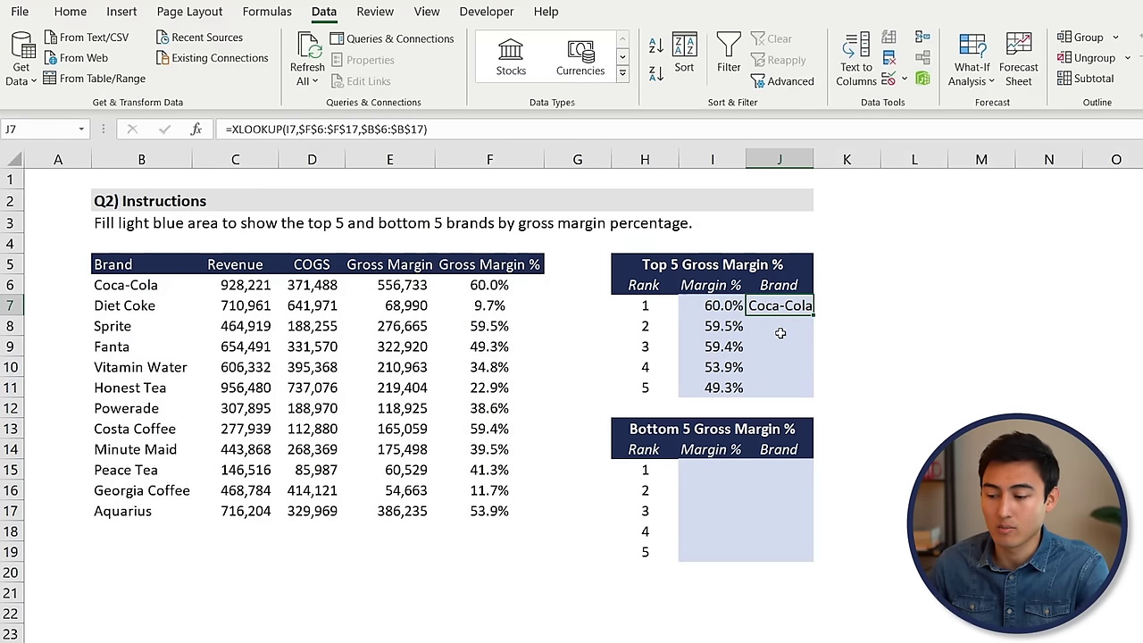
Step: Check the rank 1 brand in the Top 5 table against the first row of the brand data
{"action": "left_click", "coordinate": [211, 282]}
{"action": "key", "text": "Left"}
{"action": "key", "text": "Right"}
{"action": "key", "text": "Right"}
{"action": "key", "text": "Right"}
{"action": "key", "text": "Right"}
{"action": "key", "text": "Right"}
{"action": "key", "text": "Right"}
{"action": "key", "text": "Right"}
{"action": "key", "text": "Right"}
Step: Copy the brand lookup from J7 down through J11 to complete the Top 5 table
{"action": "key", "text": "Down"}
{"action": "key", "text": "ctrl+c"}
{"action": "key", "text": "shift+Down"}
{"action": "key", "text": "shift+Down"}
{"action": "key", "text": "shift+Down"}
{"action": "key", "text": "shift+Down"}
{"action": "key", "text": "ctrl+v"}
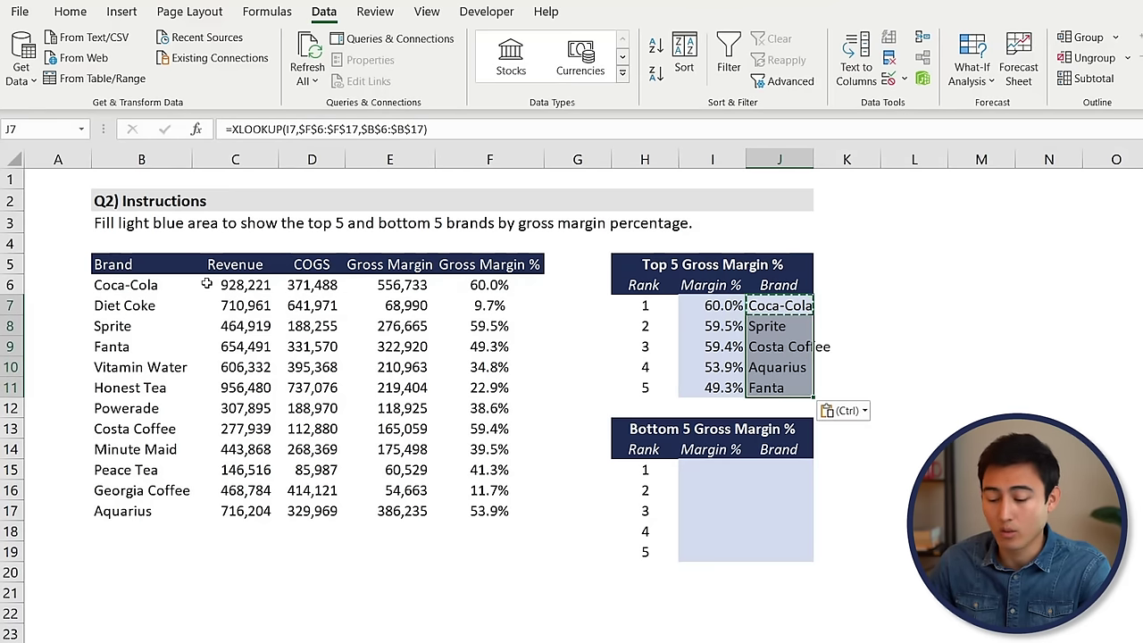
Step: AutoFit the width of column J to the Top 5 brand names in J7:J11
{"action": "key", "text": "alt"}
{"action": "key", "text": "h"}
{"action": "key", "text": "o"}
{"action": "key", "text": "i"}
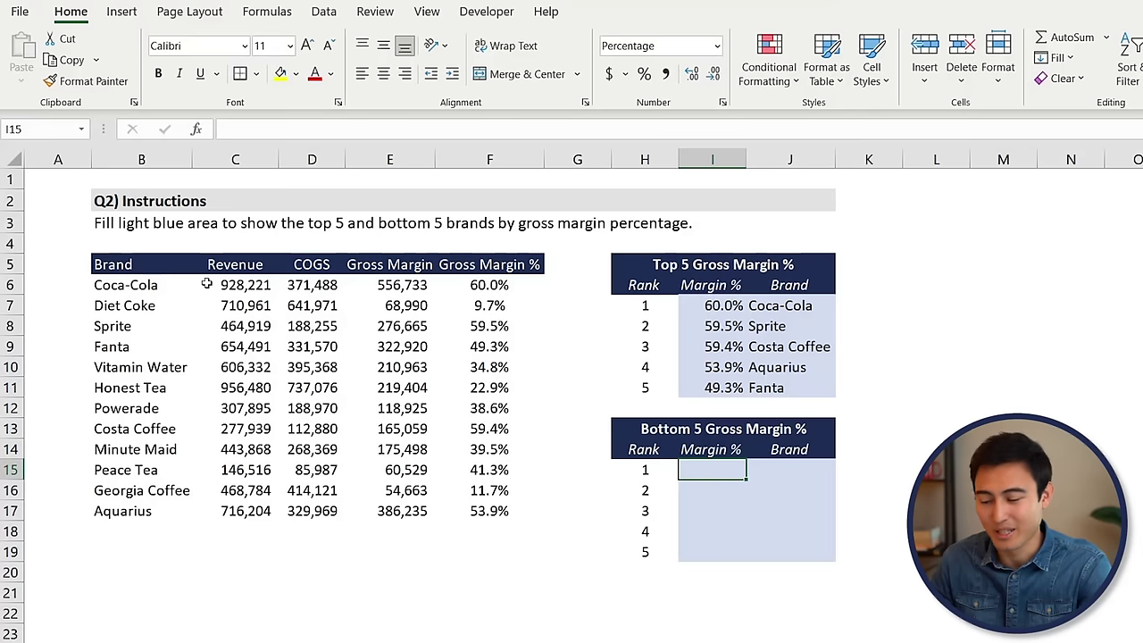
Step: Calculate the rank 1 Bottom 5 margin in I15 with =SMALL($F$6:$F$17,H15)
{"action": "type", "text": "=su"}
{"action": "key", "text": "BackSpace"}
{"action": "type", "text": "mal"}
{"action": "key", "text": "Tab"}
{"action": "key", "text": "Left"}
{"action": "key", "text": "Left"}
{"action": "key", "text": "Left"}
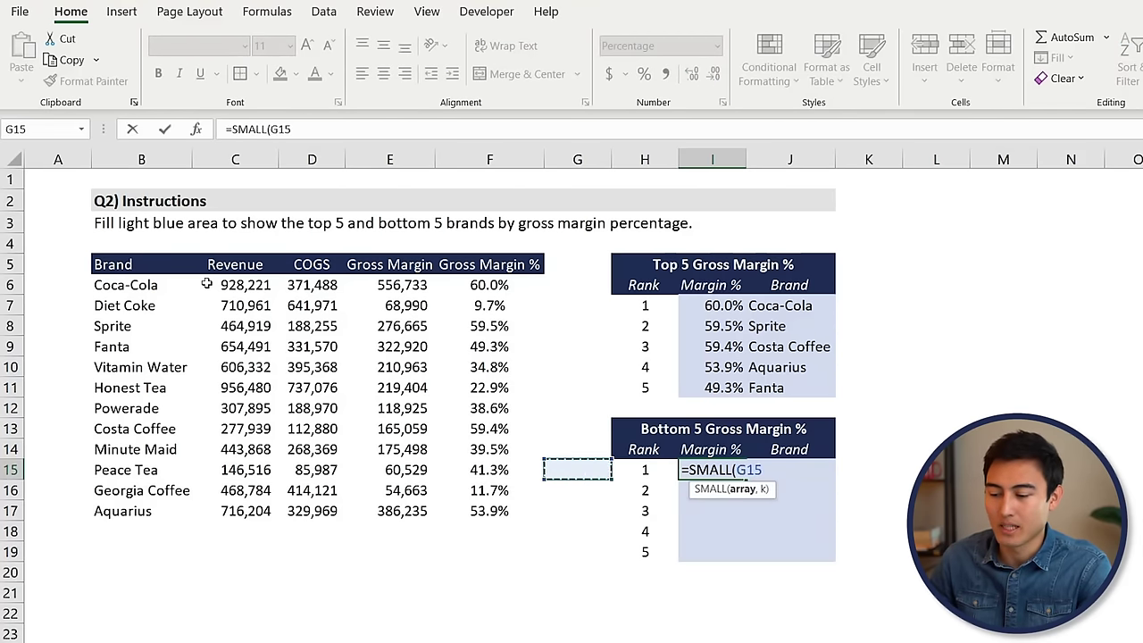
{"action": "key", "text": "ctrl+Up"}
{"action": "key", "text": "Down"}
{"action": "key", "text": "ctrl+shift+Down"}
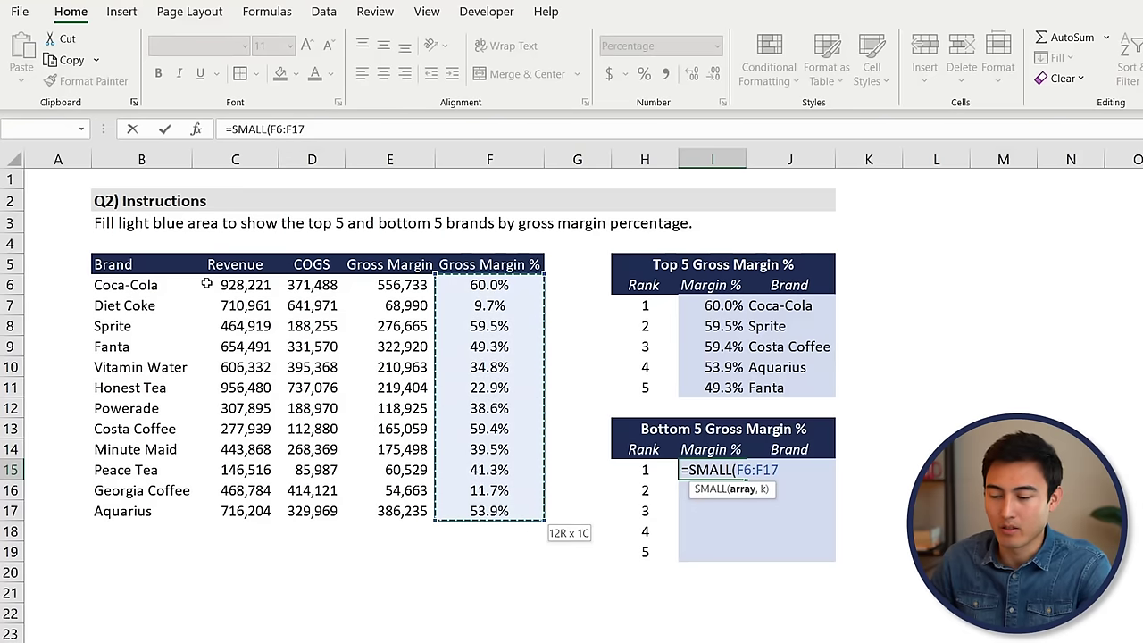
{"action": "key", "text": "F4"}
{"action": "type", "text": ","}
{"action": "key", "text": "Left"}
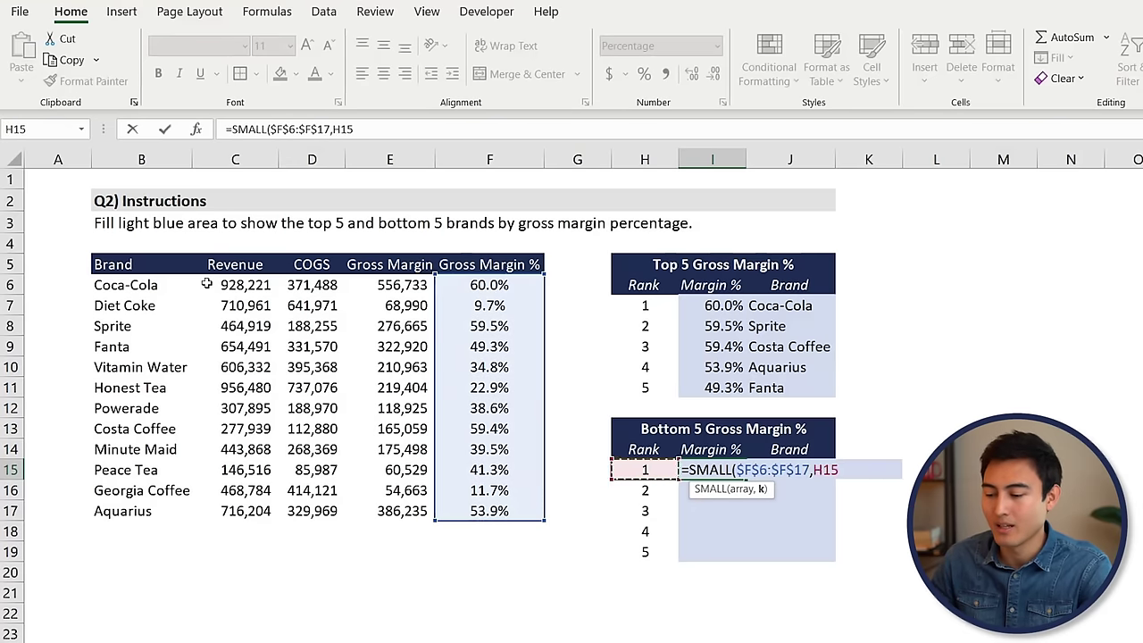
{"action": "key", "text": "ctrl+Return"}
Step: Copy the SMALL formula from I15 down through I19 for the remaining Bottom 5 ranks
{"action": "key", "text": "ctrl+c"}
{"action": "key", "text": "shift+Down"}
{"action": "key", "text": "shift+Down"}
{"action": "key", "text": "shift+Down"}
{"action": "key", "text": "shift+Down"}
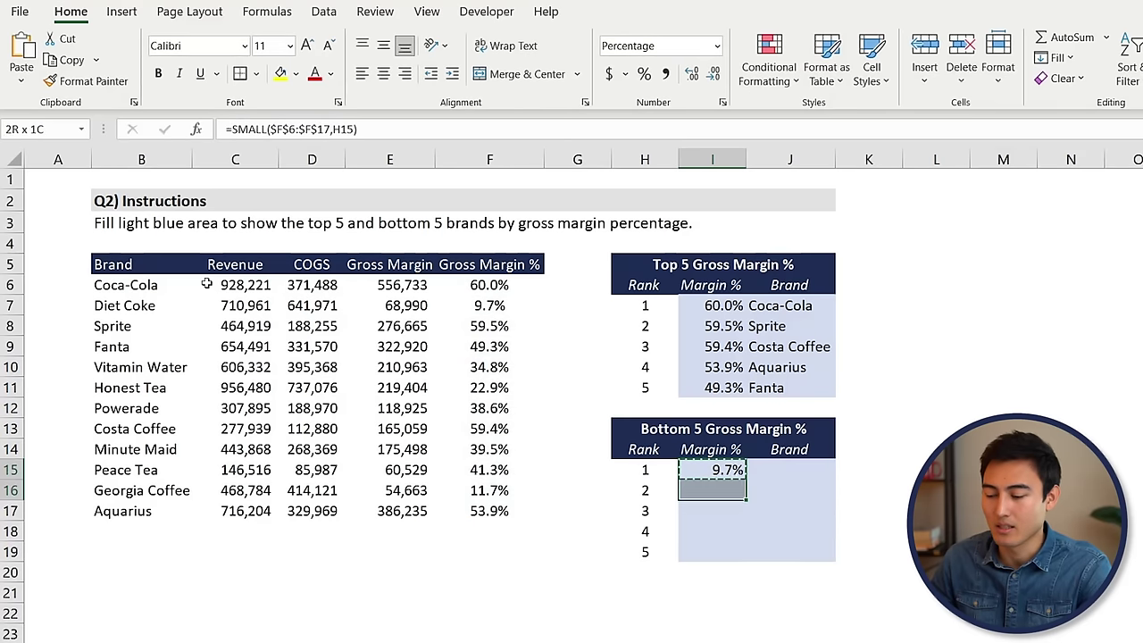
{"action": "key", "text": "Up"}
{"action": "key", "text": "Down"}
{"action": "key", "text": "Down"}
{"action": "key", "text": "Down"}
{"action": "key", "text": "Down"}
{"action": "key", "text": "Down"}
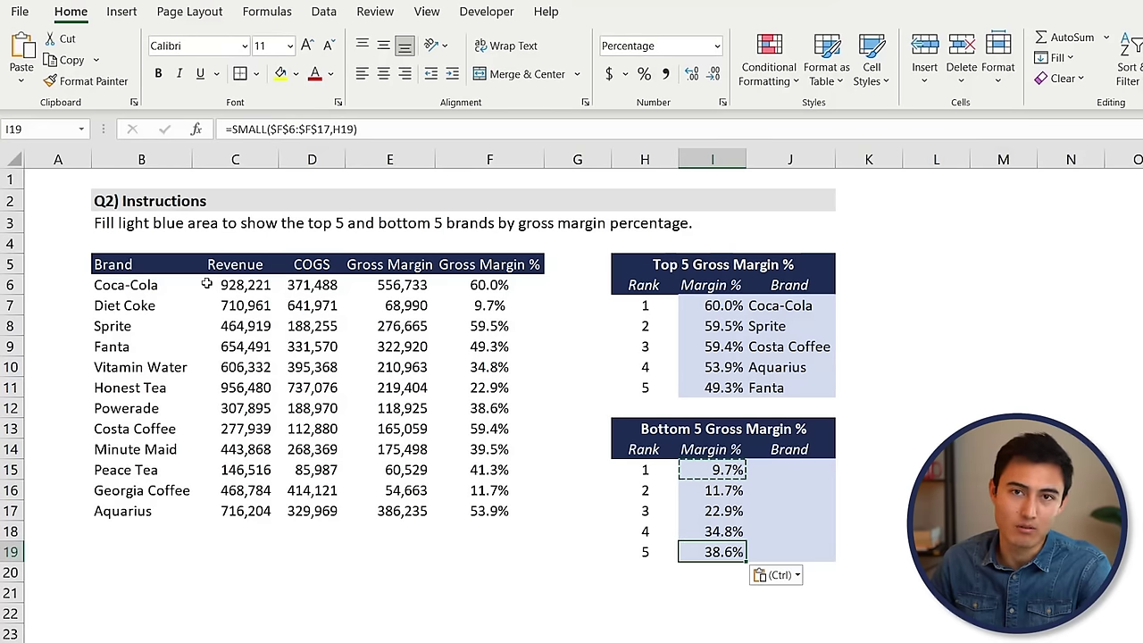
Step: Copy the brand XLOOKUP from J11 in the Top 5 table into J15 of the Bottom 5 table
{"action": "key", "text": "Right"}
{"action": "key", "text": "Up"}
{"action": "key", "text": "Up"}
{"action": "key", "text": "Up"}
{"action": "key", "text": "Up"}
{"action": "key", "text": "Up"}
{"action": "key", "text": "Up"}
{"action": "key", "text": "Up"}
{"action": "key", "text": "Up"}
{"action": "key", "text": "Up"}
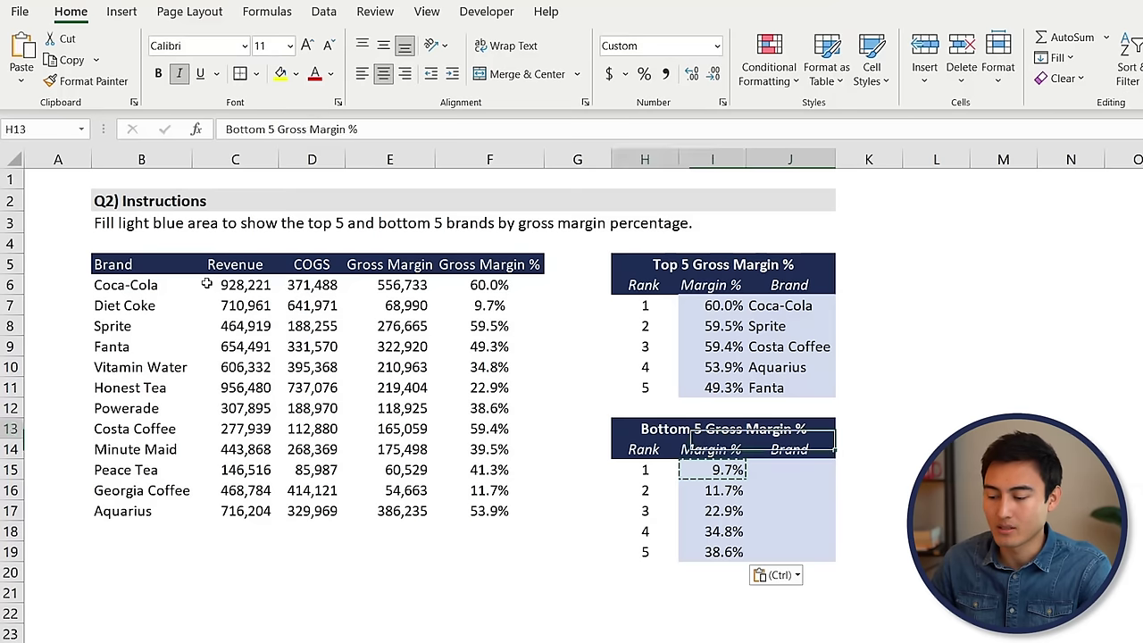
{"action": "key", "text": "Down"}
{"action": "key", "text": "ctrl+c"}
{"action": "key", "text": "Down"}
{"action": "key", "text": "Down"}
{"action": "key", "text": "Down"}
{"action": "key", "text": "Down"}
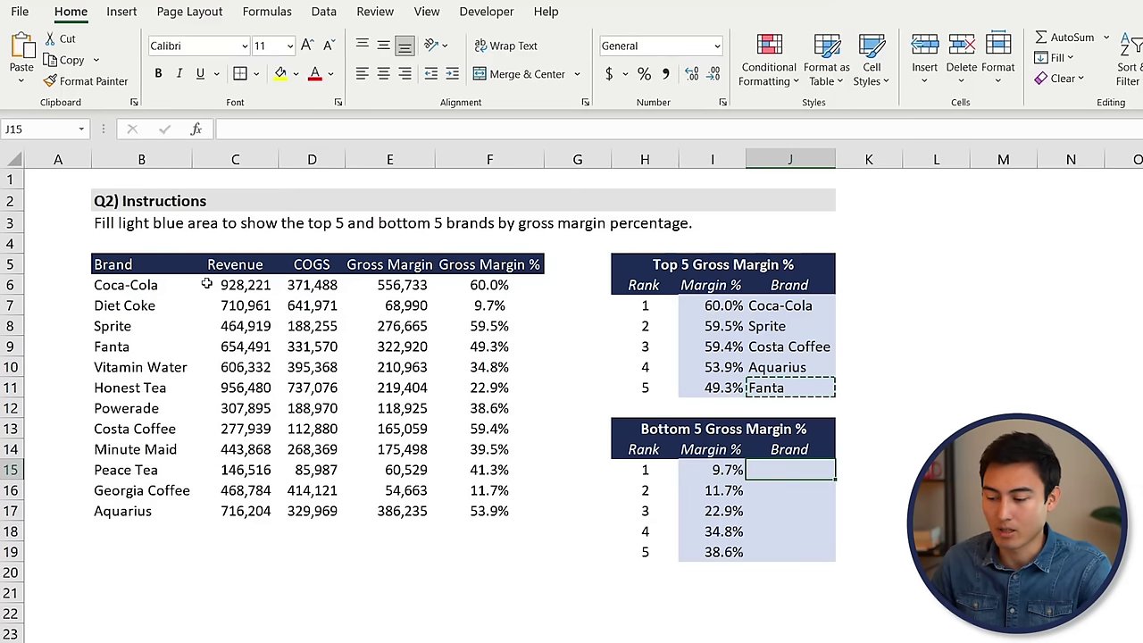
{"action": "key", "text": "ctrl+v"}
Step: Copy the brand lookup from J15 down through J19 to complete the Bottom 5 table
{"action": "key", "text": "ctrl+c"}
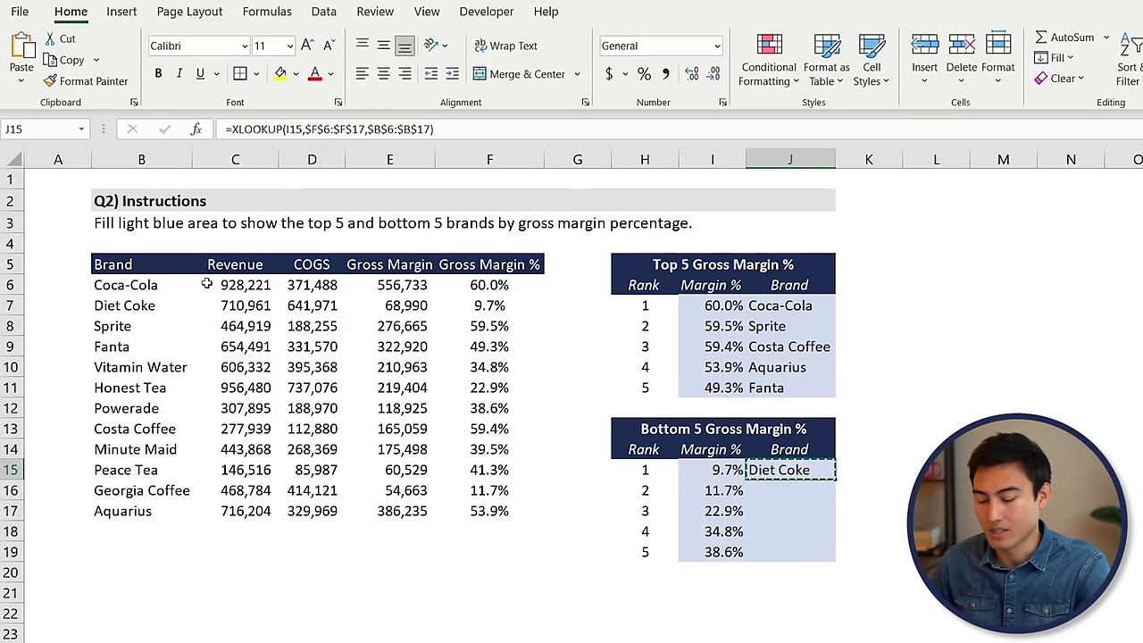
{"action": "key", "text": "shift+Down"}
{"action": "key", "text": "shift+Down"}
{"action": "key", "text": "shift+Down"}
{"action": "key", "text": "shift+Down"}
{"action": "key", "text": "ctrl+v"}
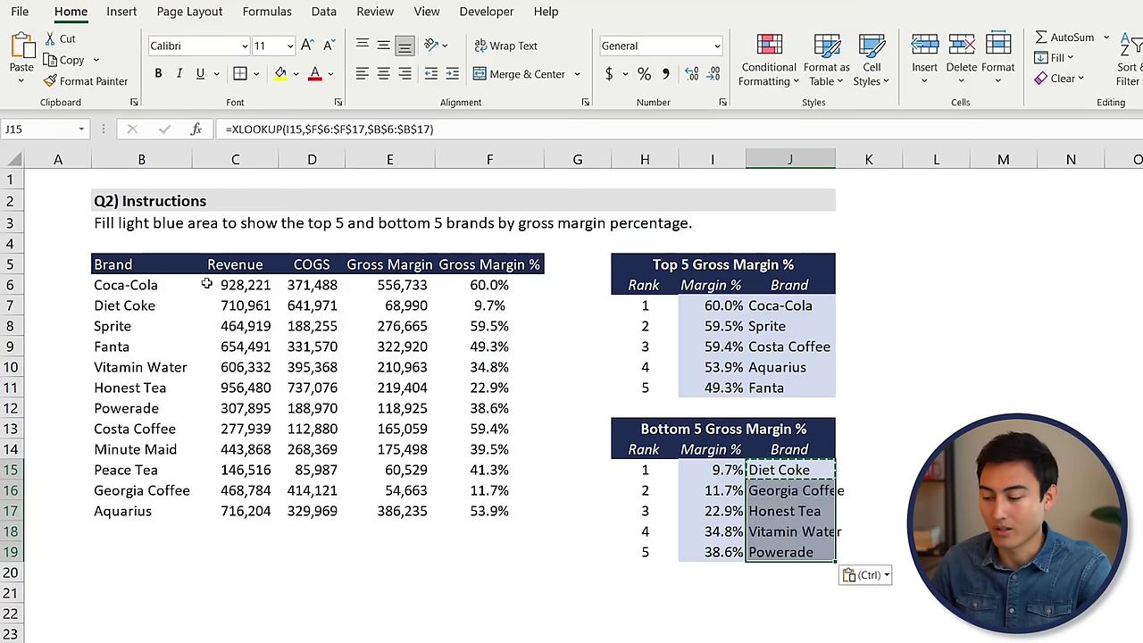
Step: Review the brands returned for the Bottom 5 ranks in J15:J19
{"action": "key", "text": "Down"}
{"action": "key", "text": "Down"}
{"action": "key", "text": "Down"}
{"action": "key", "text": "Down"}
{"action": "key", "text": "Up"}
{"action": "key", "text": "Up"}
{"action": "key", "text": "Up"}
{"action": "key", "text": "Up"}
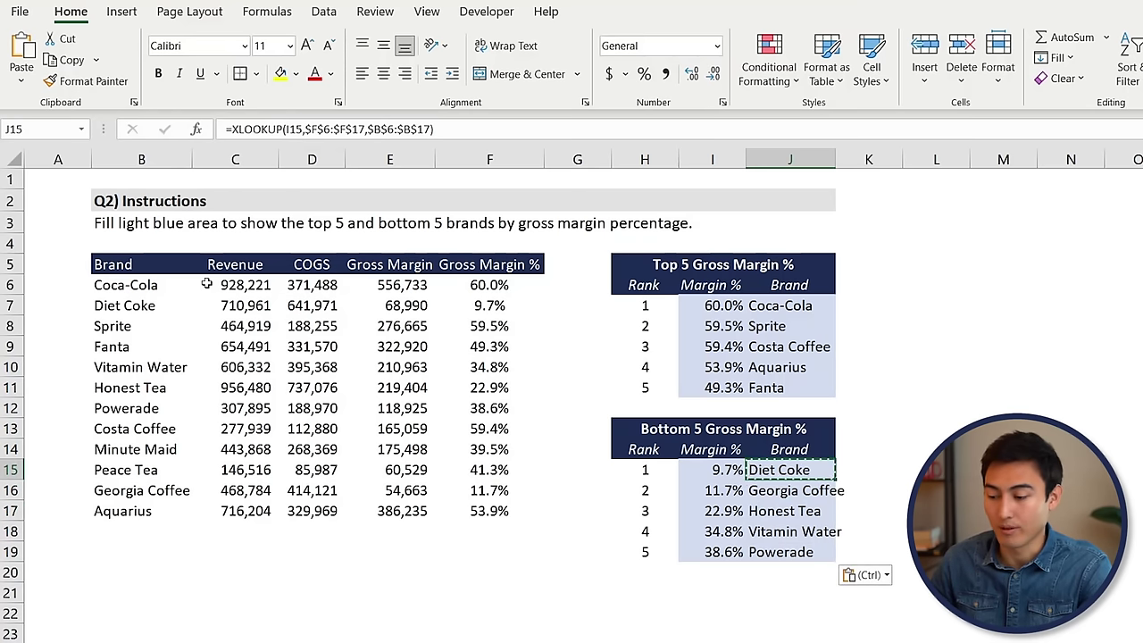
Step: Check the rank 1 Bottom 5 margin and brand against the Diet Coke row in the brand data
{"action": "key", "text": "Left"}
{"action": "key", "text": "Left"}
{"action": "key", "text": "Right"}
{"action": "left_click", "coordinate": [319, 442]}
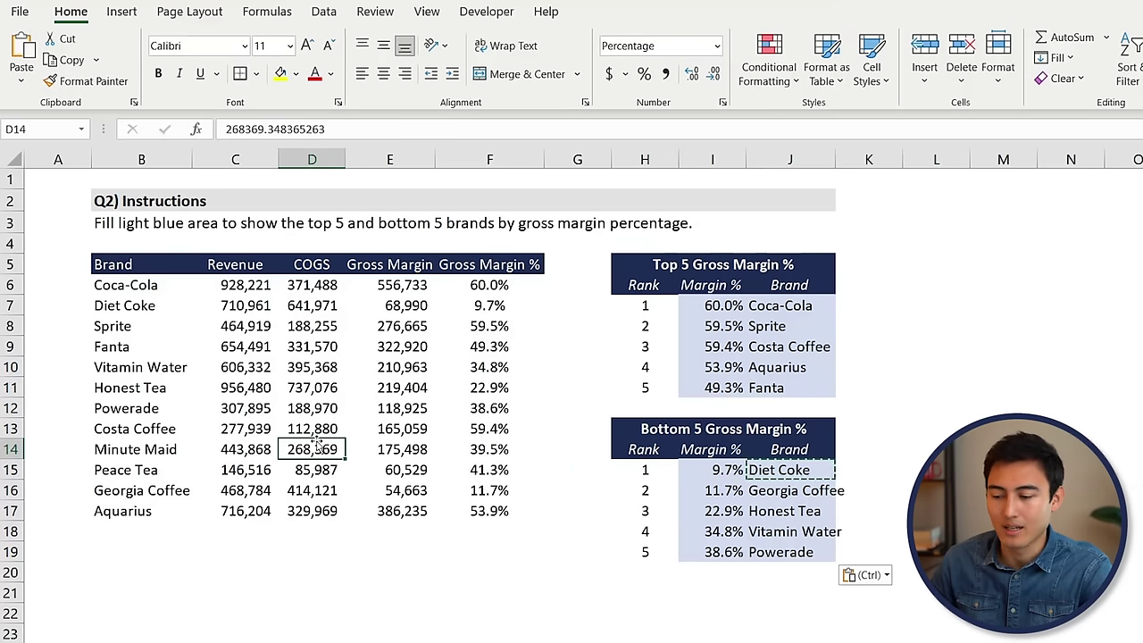
{"action": "key", "text": "Up"}
{"action": "key", "text": "Up"}
{"action": "key", "text": "Up"}
{"action": "key", "text": "Up"}
{"action": "key", "text": "Up"}
{"action": "key", "text": "Up"}
{"action": "key", "text": "Up"}
{"action": "key", "text": "shift+space"}
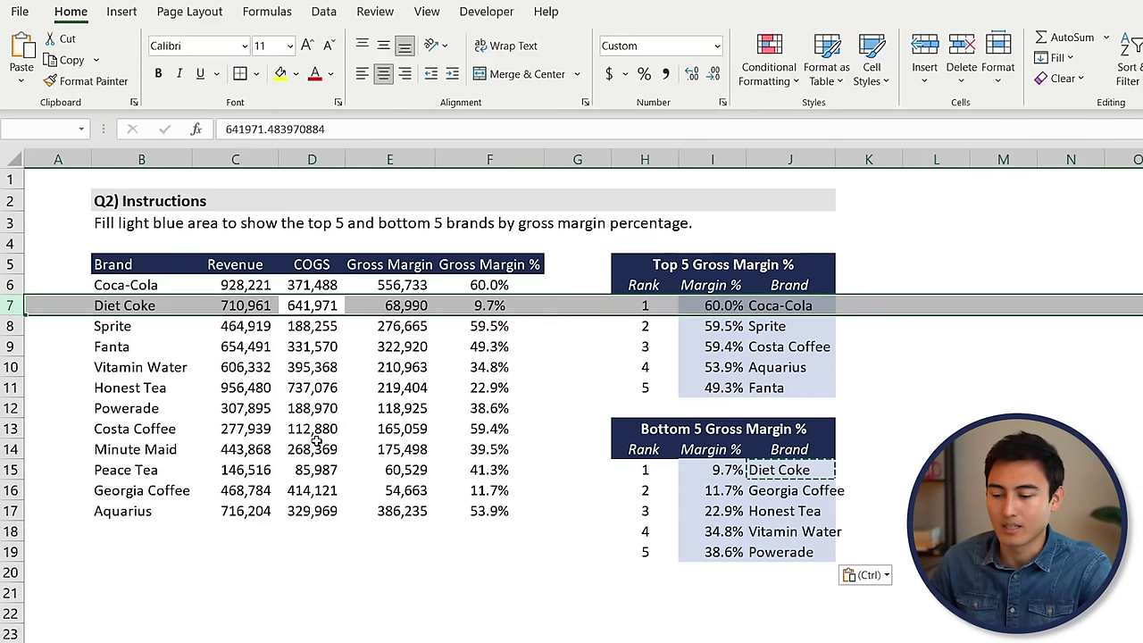
{"action": "key", "text": "Right"}
{"action": "key", "text": "Right"}
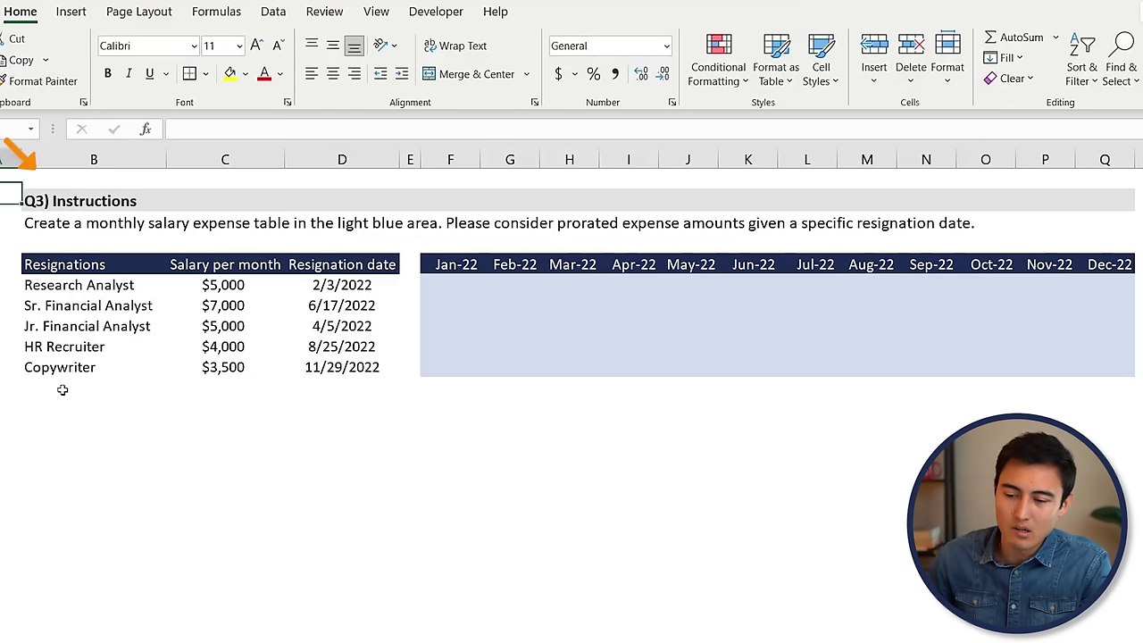
Step: Open the Q3 sheet and go to its instructions in B3
{"action": "key", "text": "Right"}
{"action": "key", "text": "Down"}
{"action": "key", "text": "Down"}
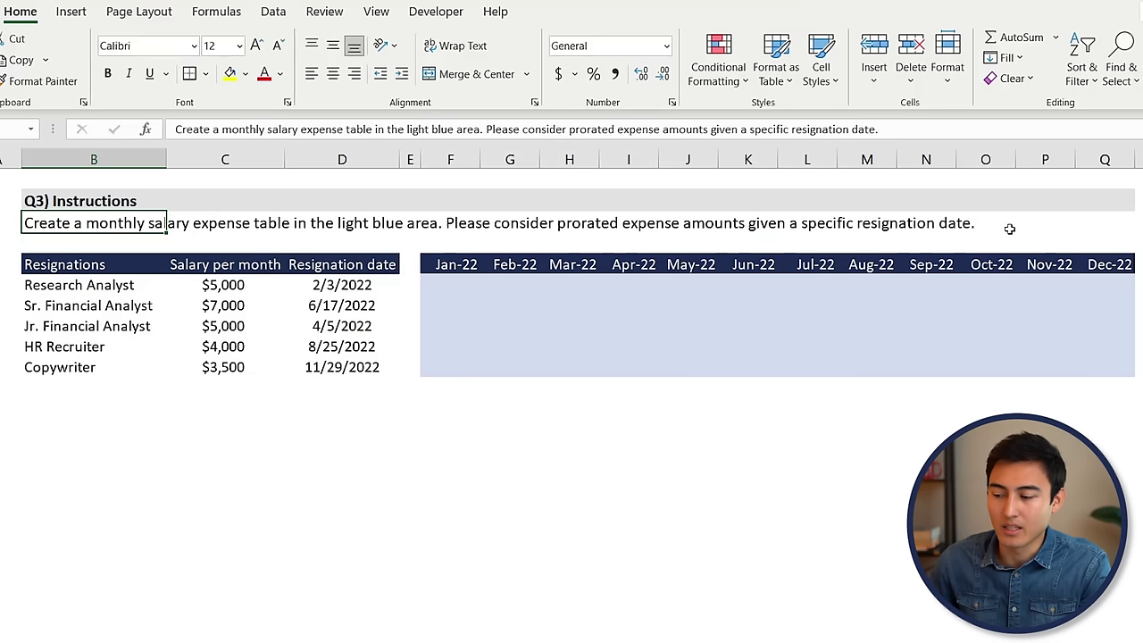
Step: Review the Q3 resignations table: the roles, salary per month and resignation date columns
{"action": "key", "text": "Down"}
{"action": "key", "text": "Down"}
{"action": "key", "text": "Down"}
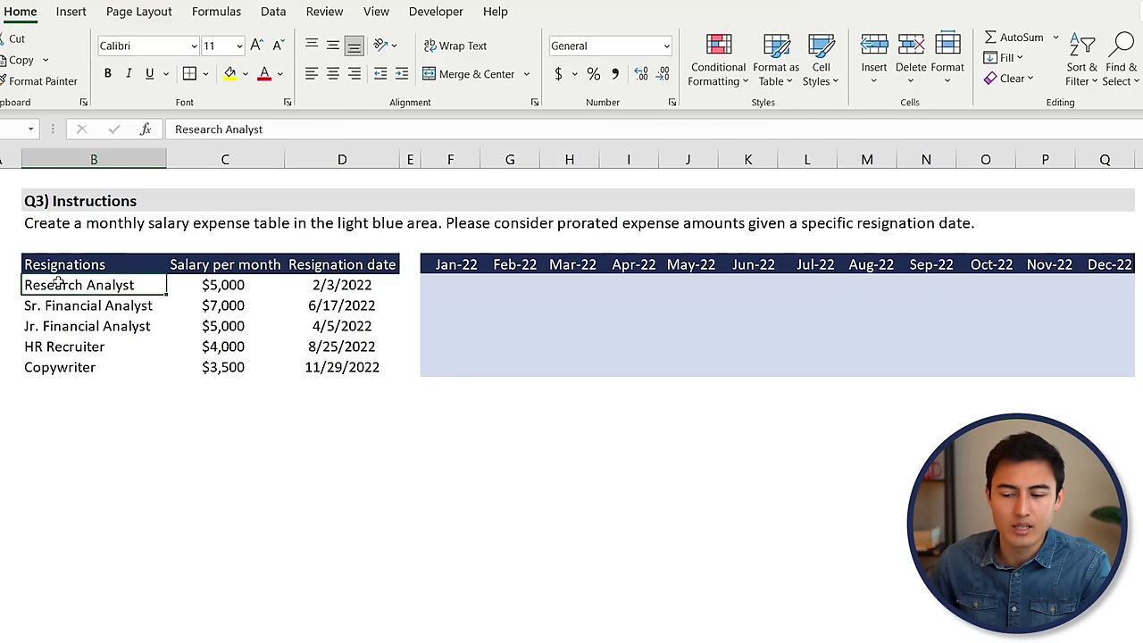
{"action": "key", "text": "Up"}
{"action": "key", "text": "ctrl+shift+Down"}
{"action": "key", "text": "Down"}
{"action": "key", "text": "Right"}
{"action": "key", "text": "Up"}
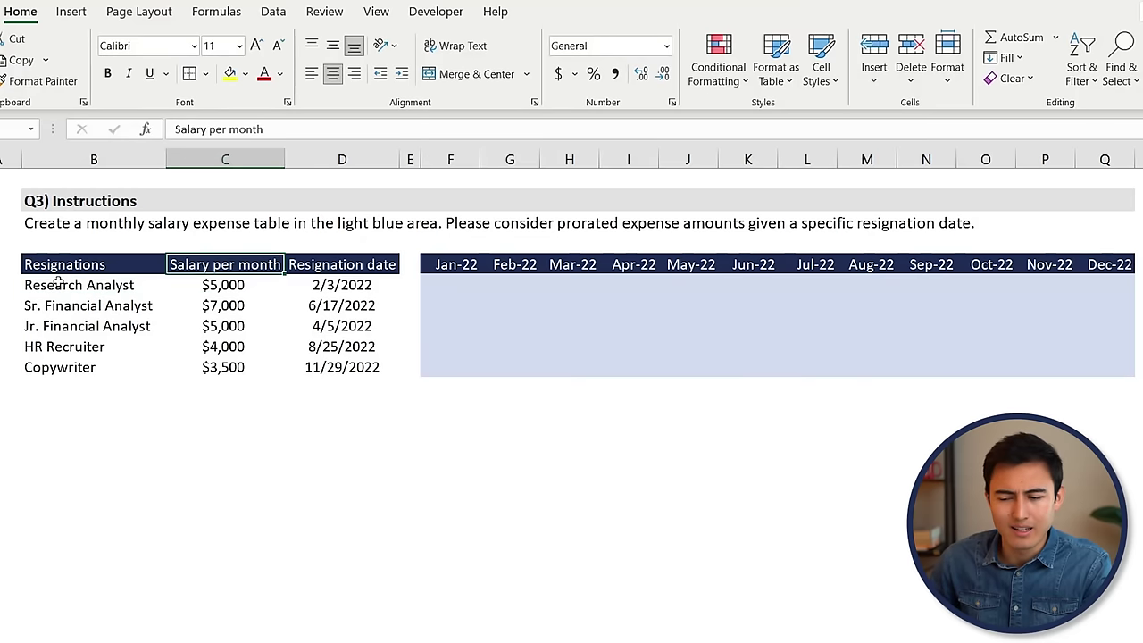
{"action": "key", "text": "ctrl+shift+Down"}
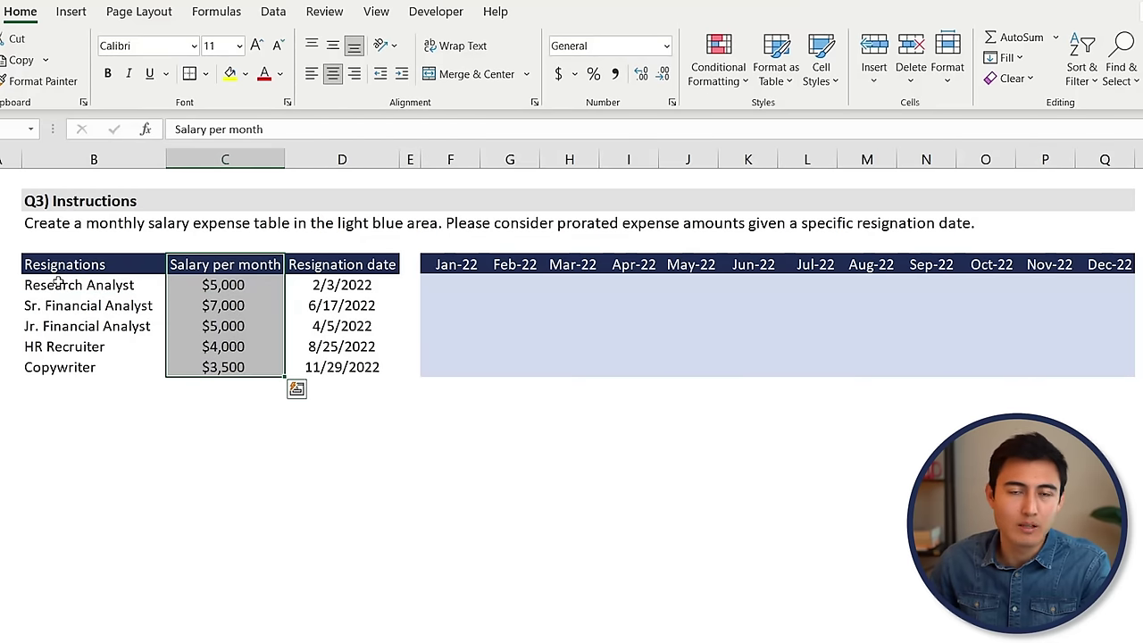
{"action": "key", "text": "Right"}
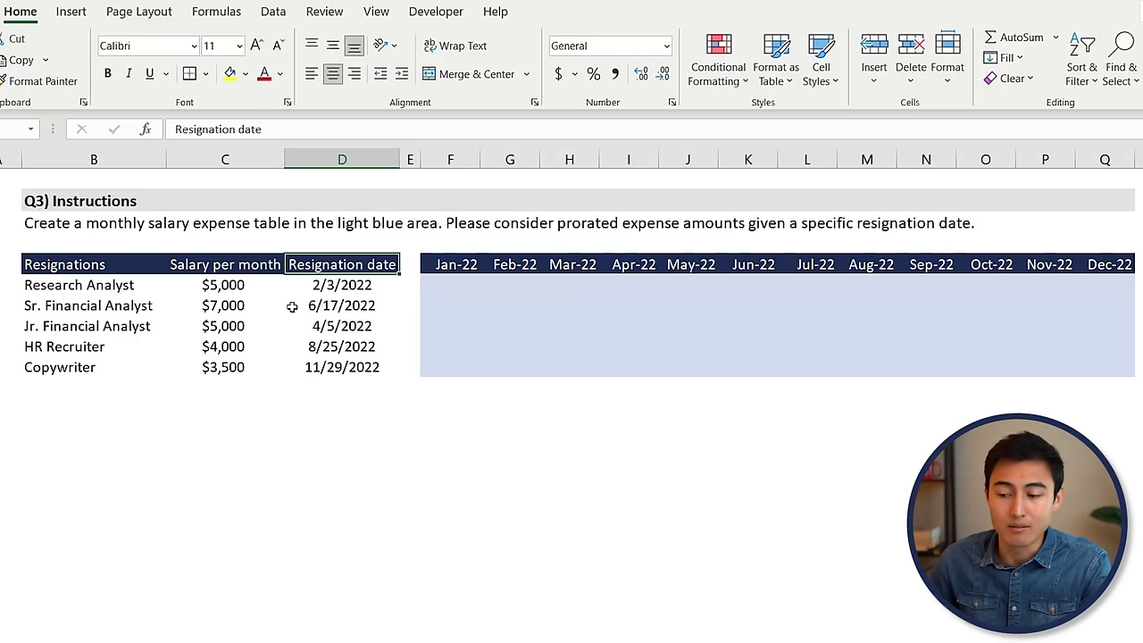
{"action": "left_click", "coordinate": [333, 287]}
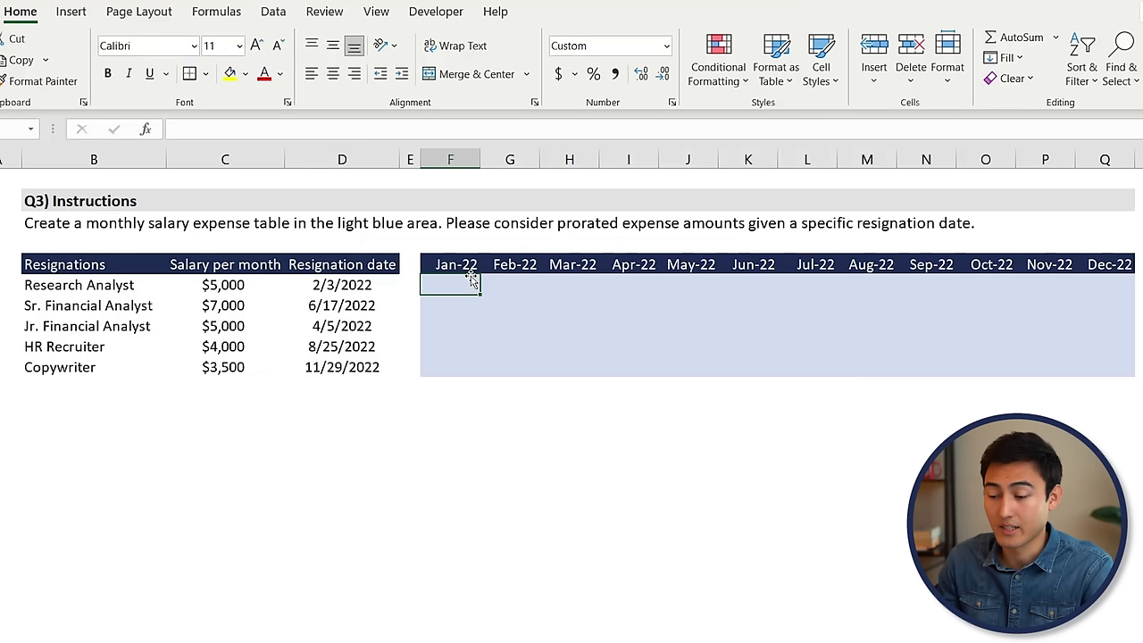
Step: Begin an IF formula in F6 whose logical test starts with MONTH(F$5), locking only the header row
{"action": "type", "text": "=if"}
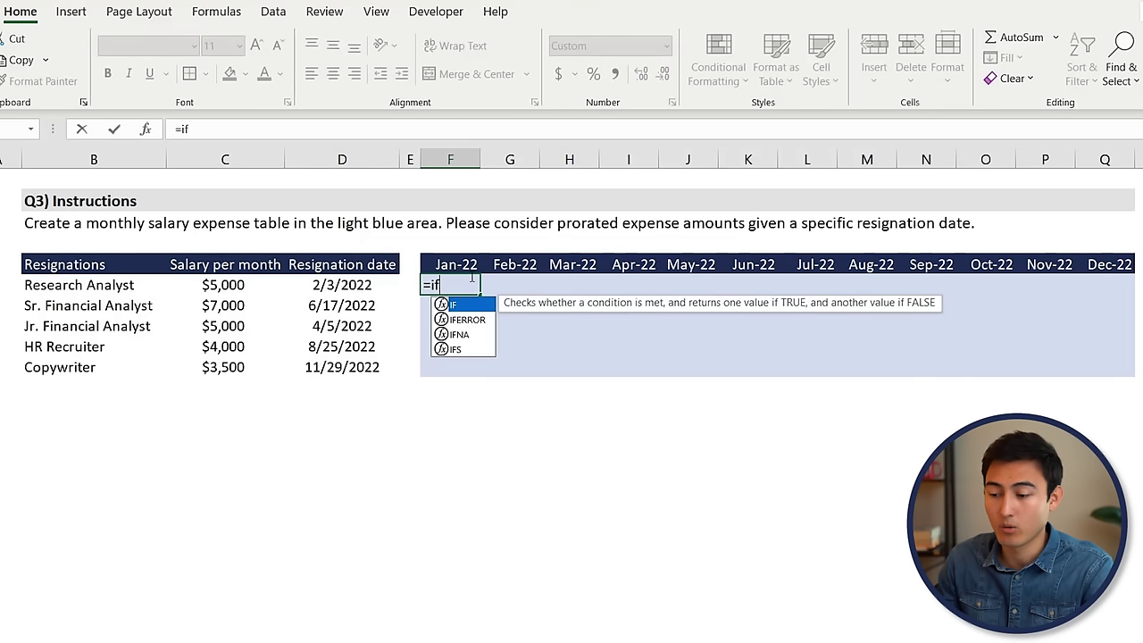
{"action": "key", "text": "Tab"}
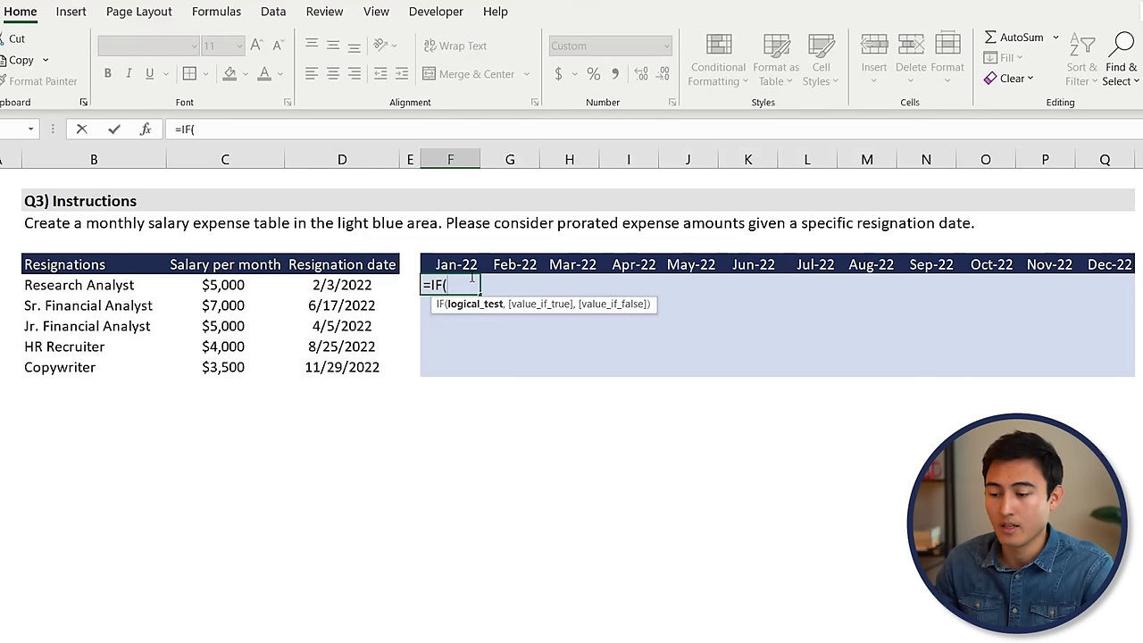
{"action": "type", "text": "mont"}
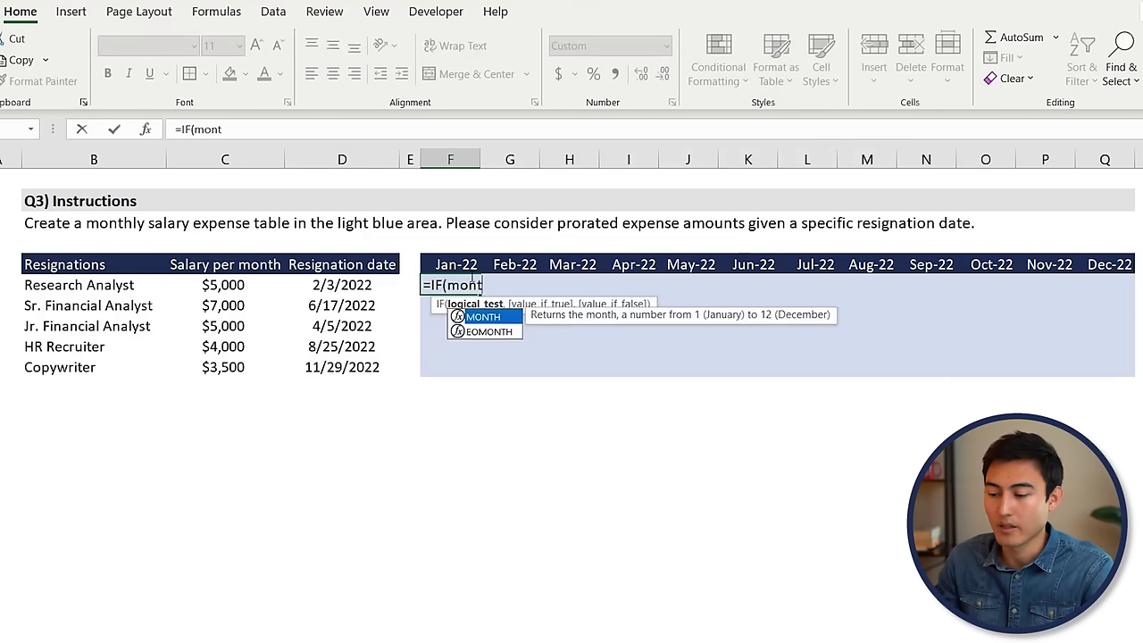
{"action": "key", "text": "Tab"}
{"action": "key", "text": "Up"}
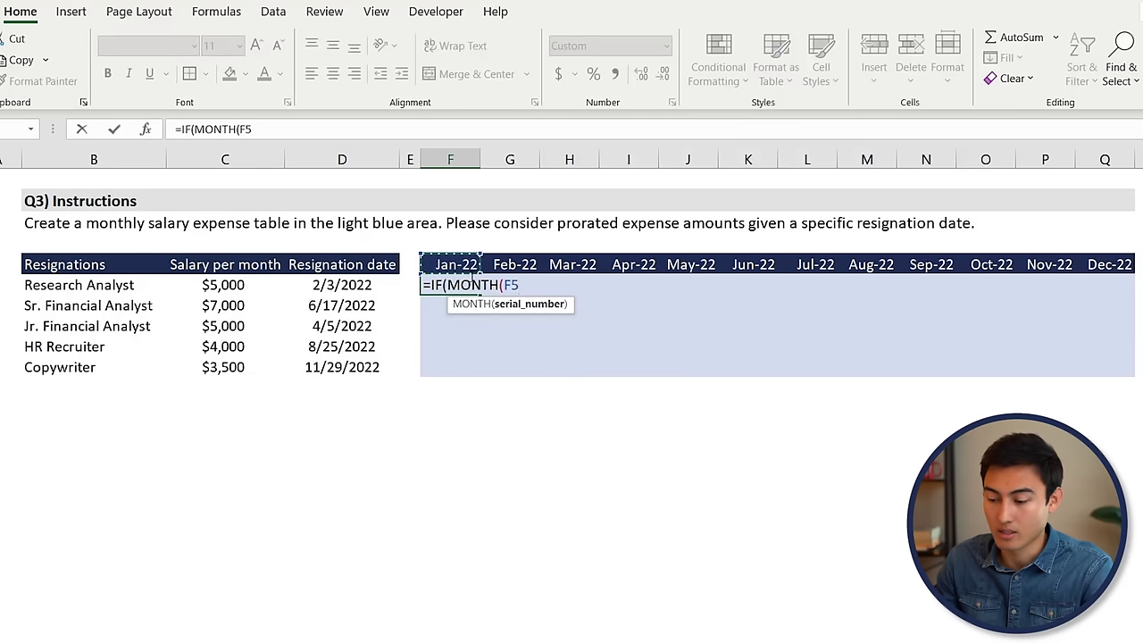
{"action": "key", "text": "F4"}
{"action": "key", "text": "F4"}
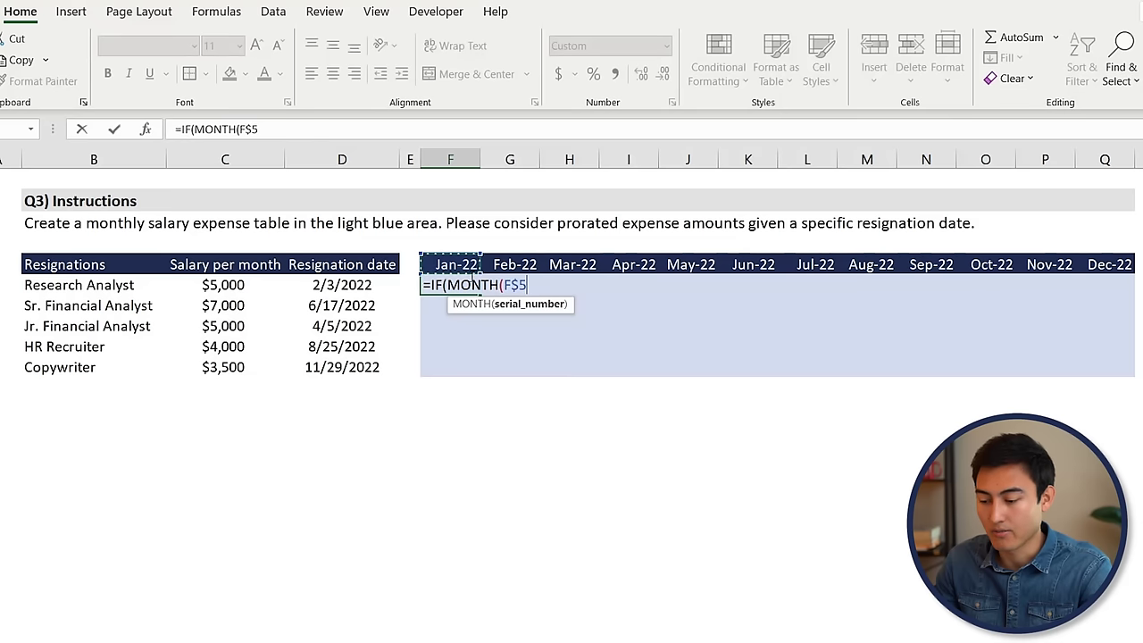
{"action": "type", "text": ")"}
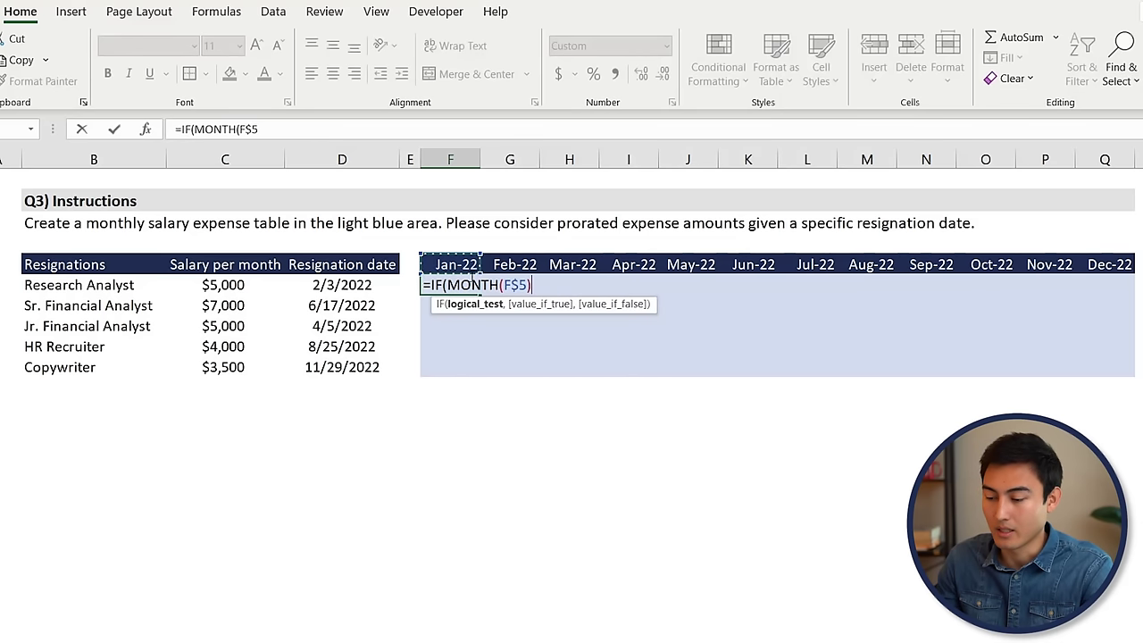
Step: Complete the logical test in F6 with <=MONTH($D6), locking only the resignation date column
{"action": "type", "text": "<="}
{"action": "key", "text": "Left"}
{"action": "key", "text": "Left"}
{"action": "key", "text": "BackSpace"}
{"action": "key", "text": "BackSpace"}
{"action": "type", "text": "mo"}
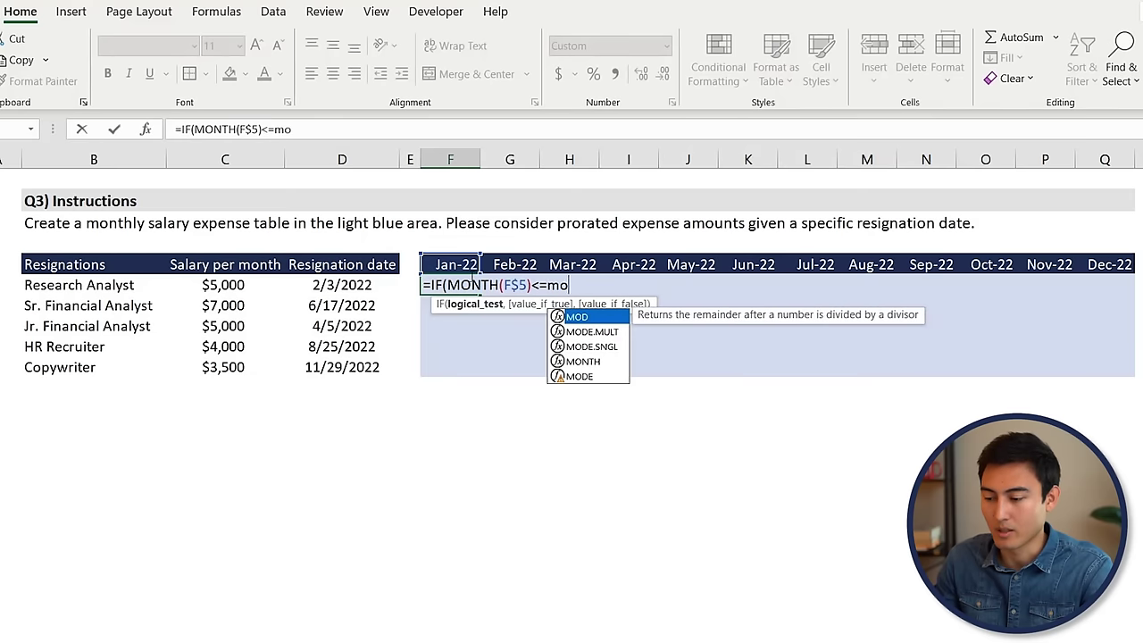
{"action": "type", "text": "n"}
{"action": "key", "text": "Tab"}
{"action": "key", "text": "Left"}
{"action": "key", "text": "Left"}
{"action": "key", "text": "Left"}
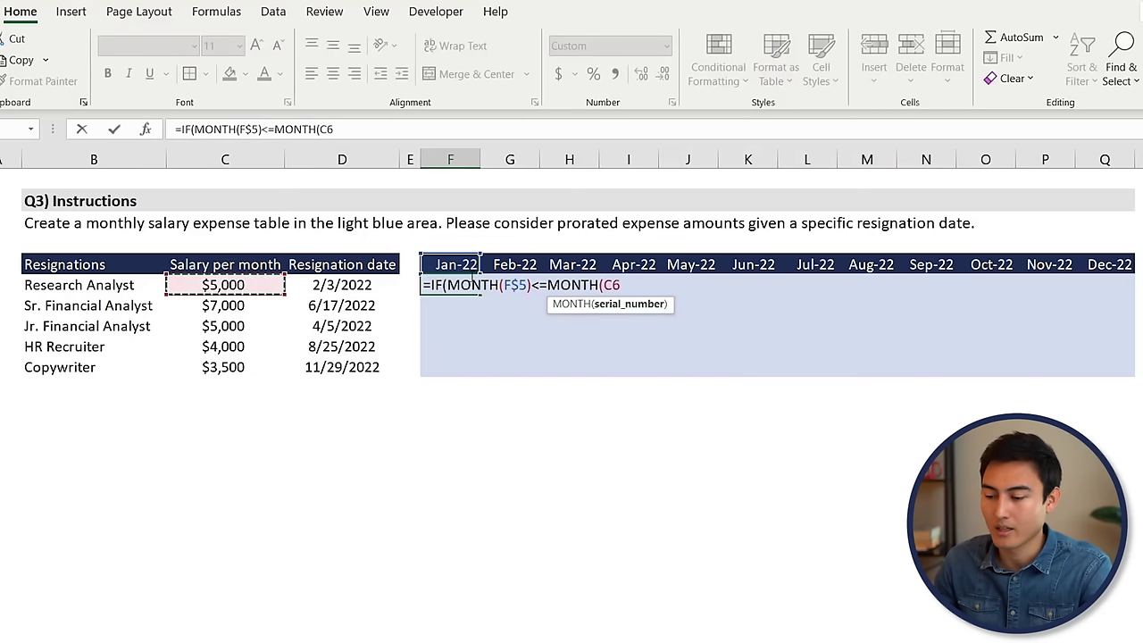
{"action": "key", "text": "Right"}
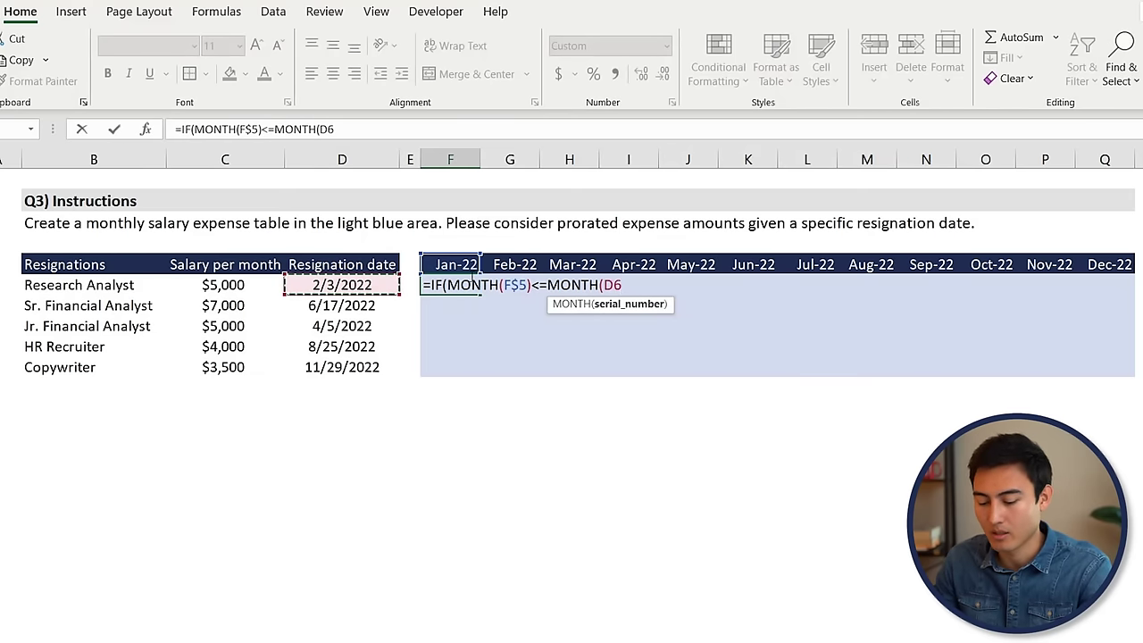
{"action": "key", "text": "F4"}
{"action": "key", "text": "F4"}
{"action": "key", "text": "F4"}
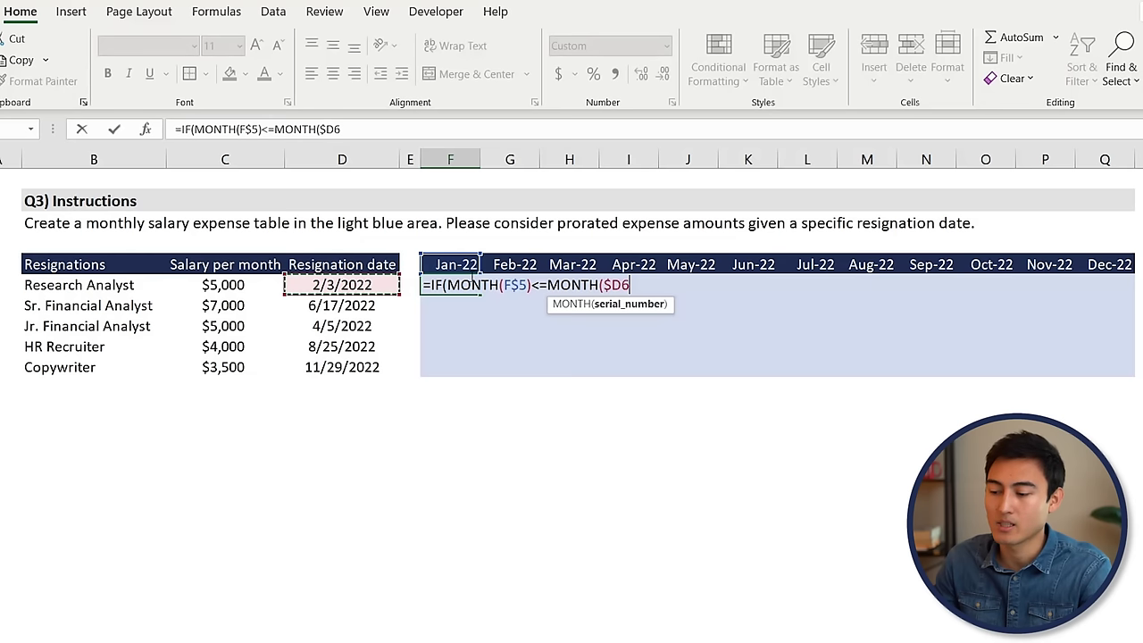
{"action": "type", "text": "),"}
Step: Finish the F6 formula by returning the salary $C6 if true and 0 if false
{"action": "key", "text": "Left"}
{"action": "key", "text": "Left"}
{"action": "key", "text": "Left"}
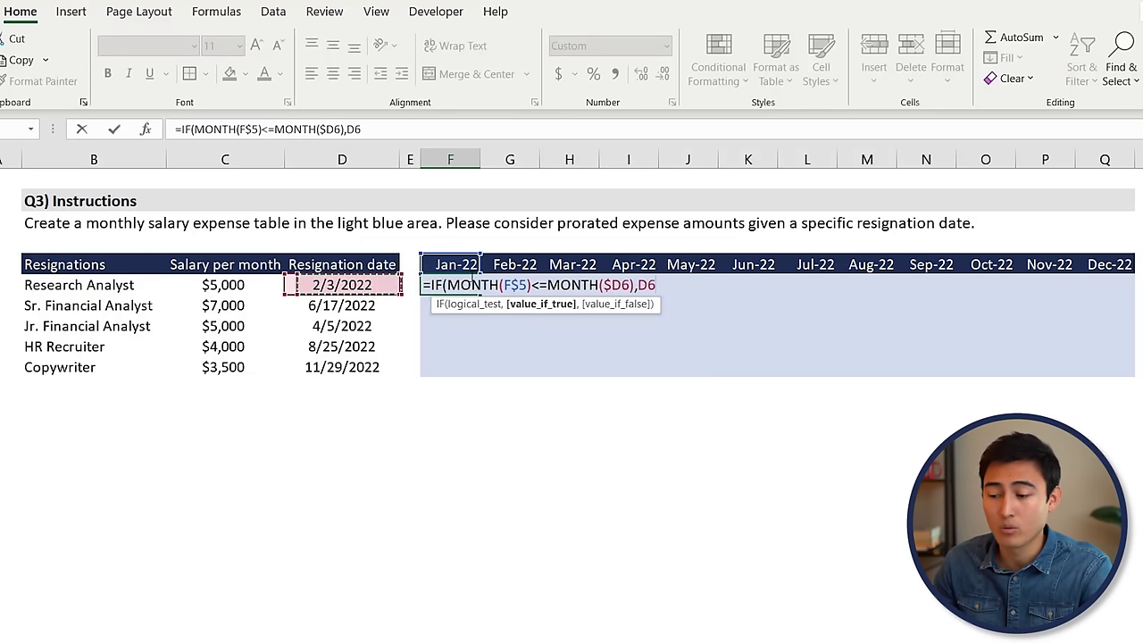
{"action": "key", "text": "F4"}
{"action": "key", "text": "F4"}
{"action": "key", "text": "F4"}
{"action": "type", "text": ","}
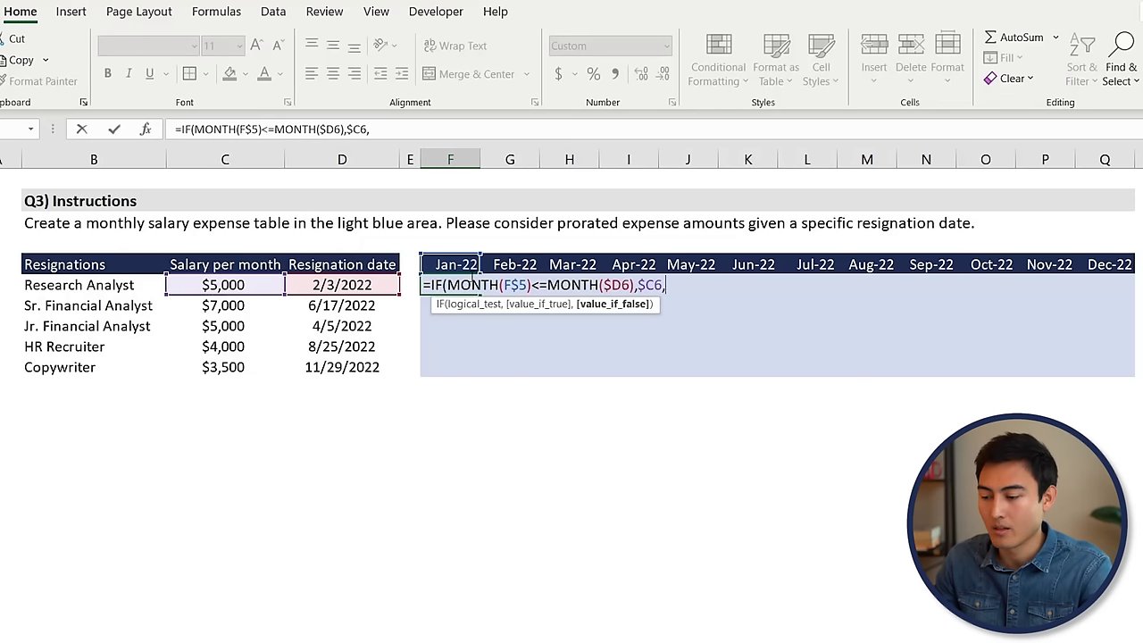
{"action": "type", "text": "0)"}
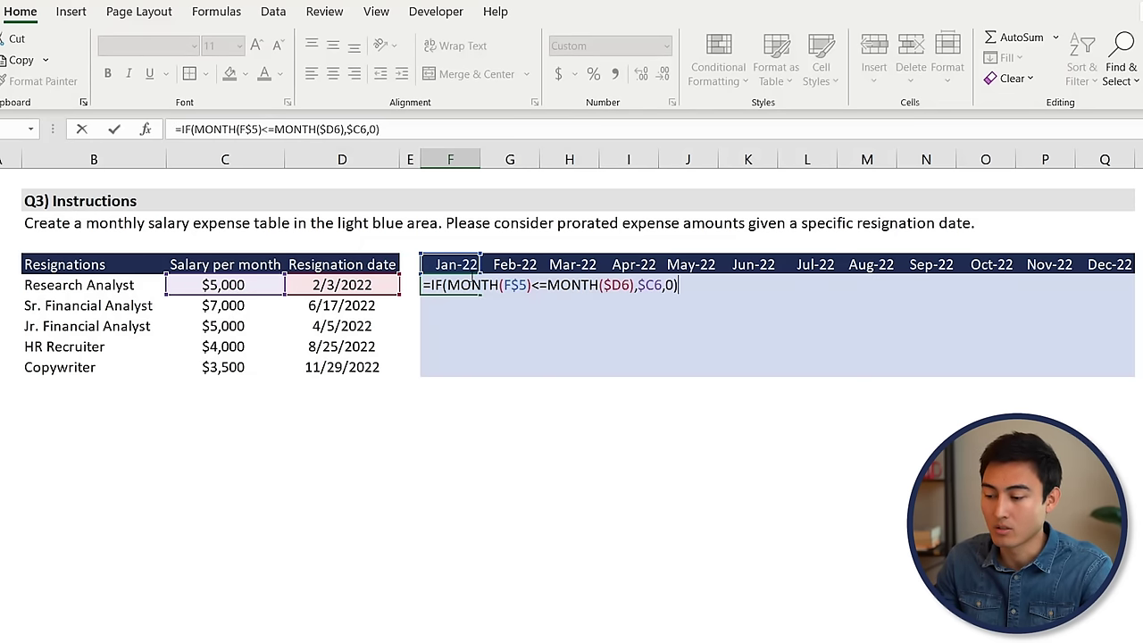
{"action": "key", "text": "Return"}
Step: Copy the F6 formula across the Research Analyst row through Dec-22 in Q6
{"action": "left_click", "coordinate": [464, 284]}
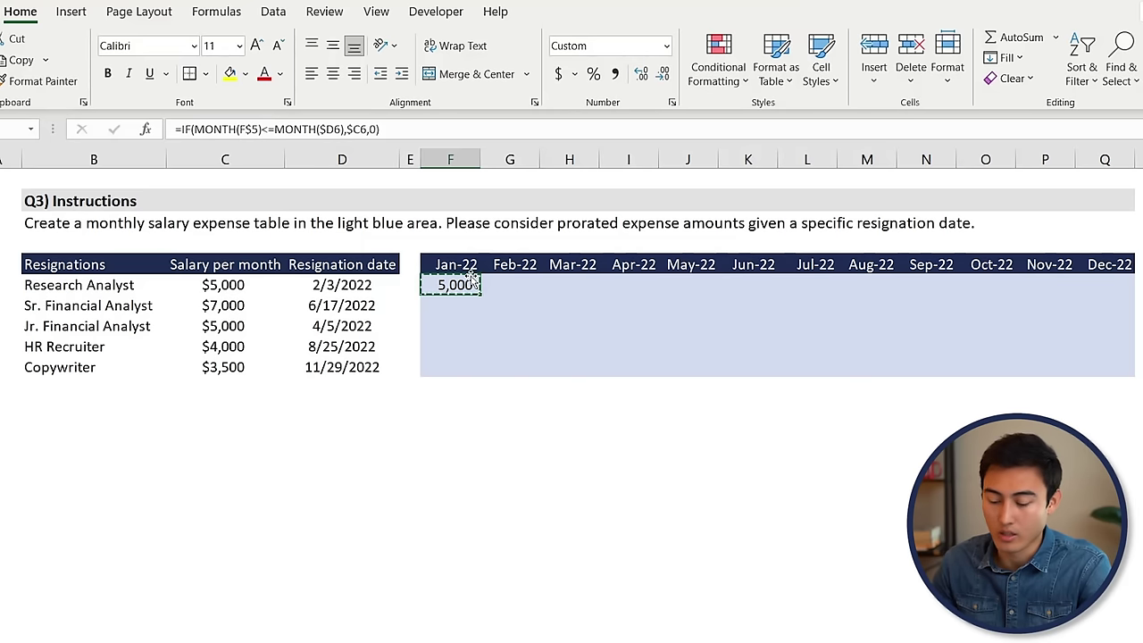
{"action": "key", "text": "shift+Right"}
{"action": "key", "text": "shift+Right"}
{"action": "key", "text": "shift+Right"}
{"action": "key", "text": "shift+Right"}
{"action": "key", "text": "shift+Right"}
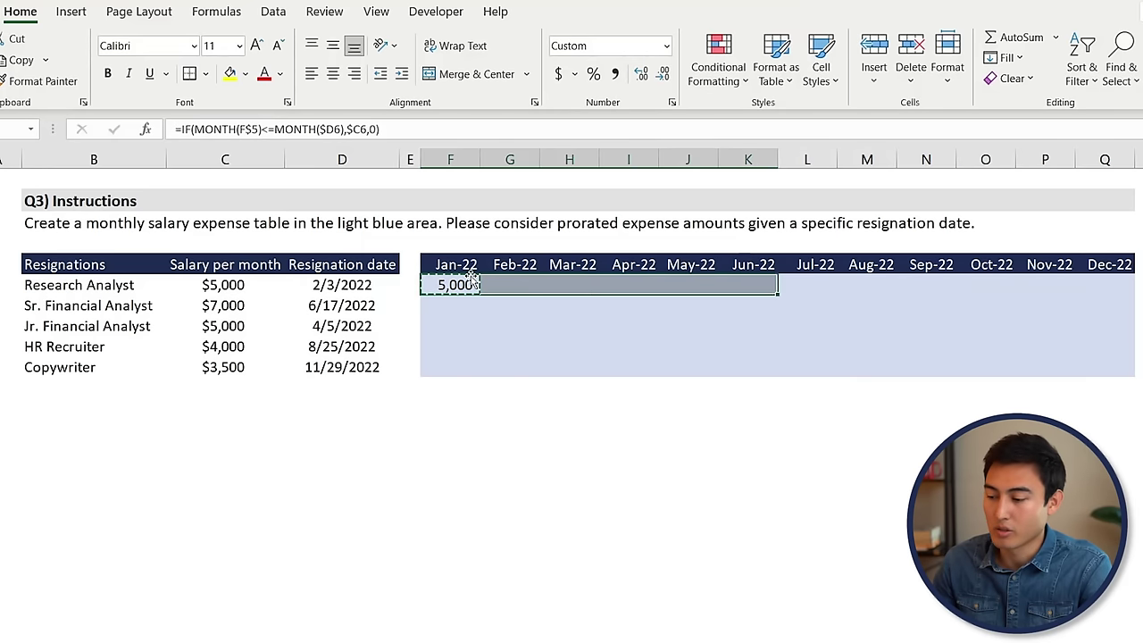
{"action": "key", "text": "shift+Right"}
{"action": "key", "text": "shift+Right"}
{"action": "key", "text": "shift+Right"}
{"action": "key", "text": "shift+Right"}
{"action": "key", "text": "shift+Right"}
{"action": "key", "text": "shift+Right"}
{"action": "key", "text": "ctrl+v"}
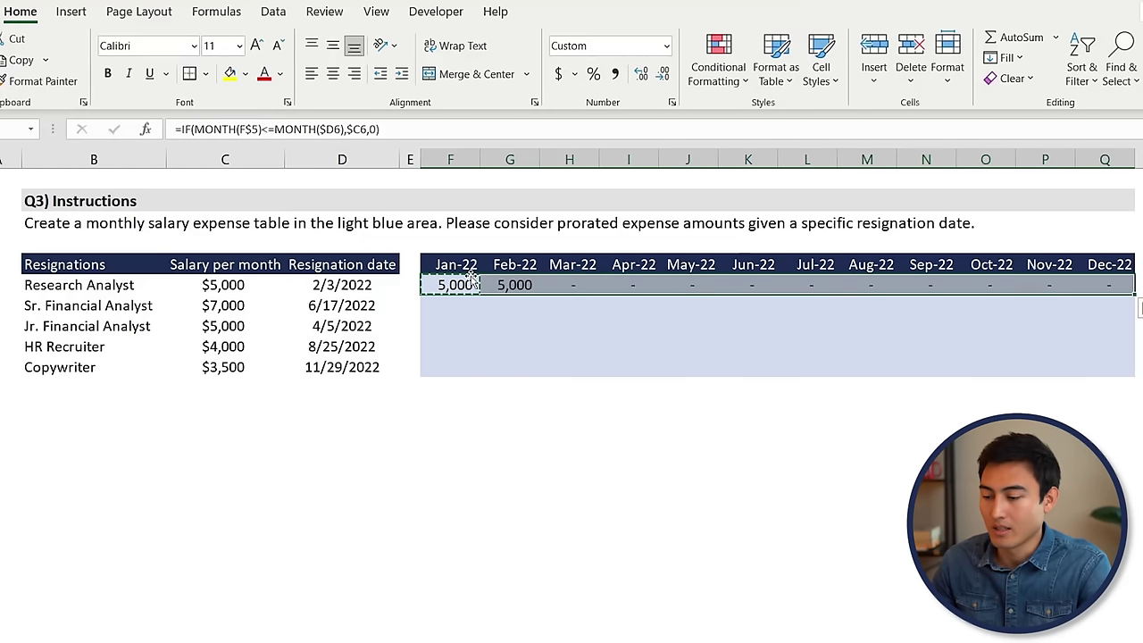
Step: Check the Research Analyst's resignation date against the monthly amounts in the same row
{"action": "left_click", "coordinate": [345, 283]}
{"action": "key", "text": "Right"}
{"action": "key", "text": "Right"}
{"action": "key", "text": "Right"}
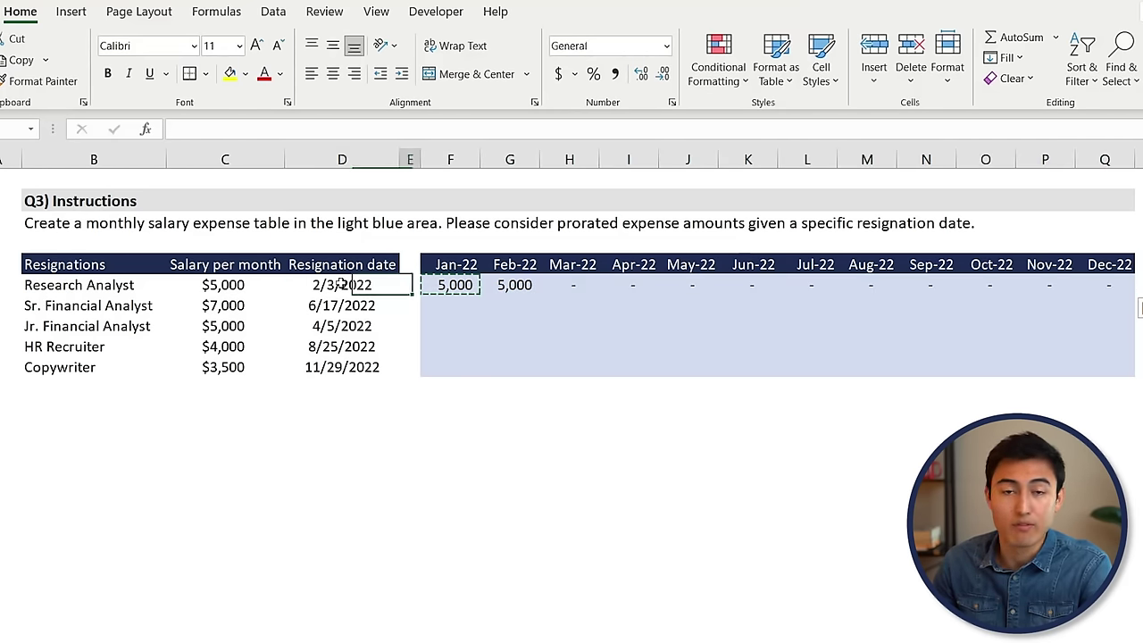
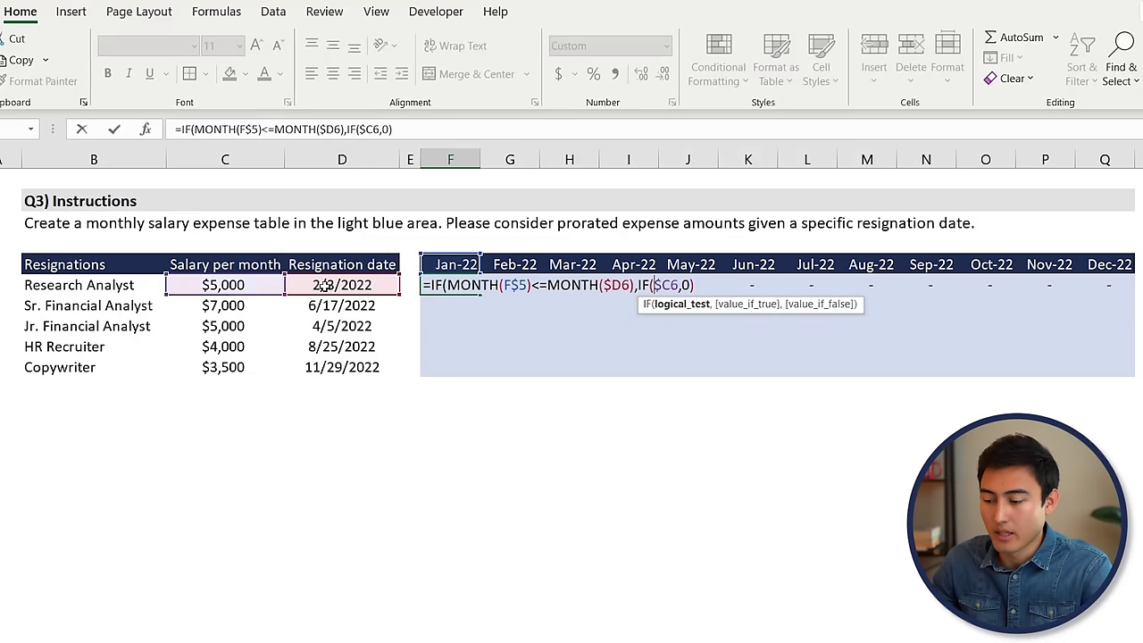
Step: Enter MONTH(F$5)=MONTH($D6) as the logical test of the nested IF in F6, before the $C6 argument
{"action": "type", "text": "mont"}
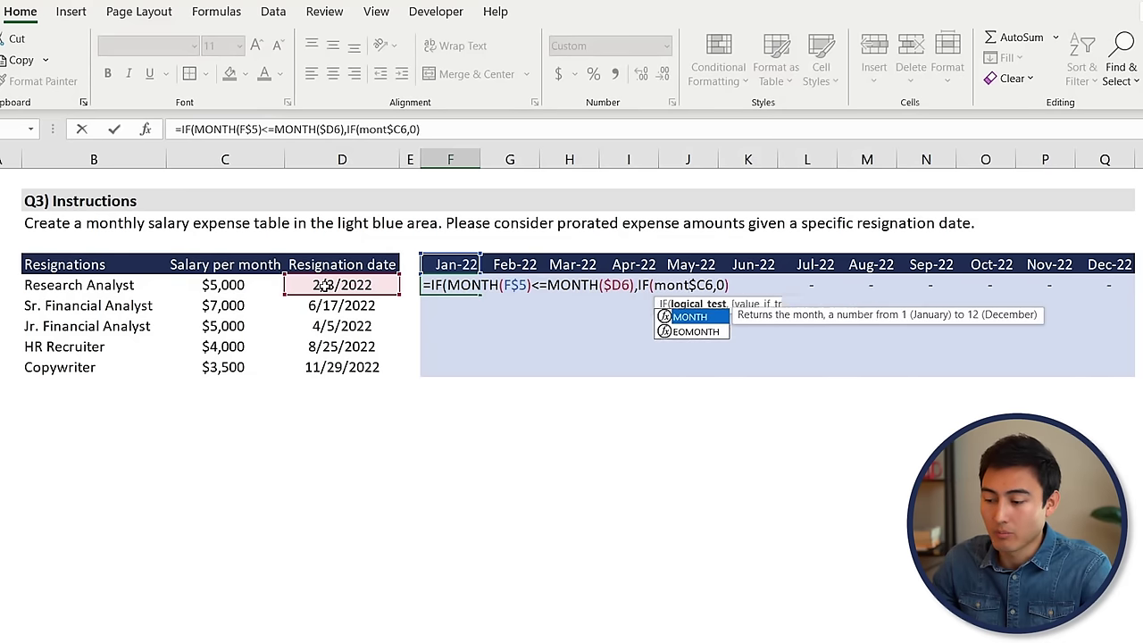
{"action": "key", "text": "Tab"}
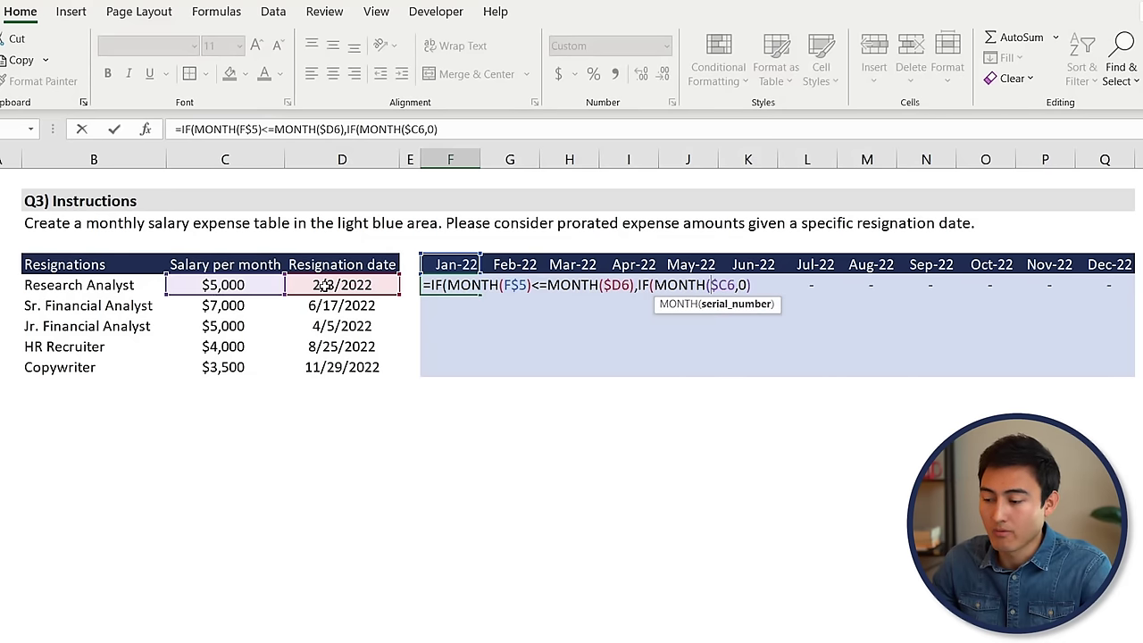
{"action": "left_click", "coordinate": [453, 264]}
{"action": "key", "text": "F4"}
{"action": "key", "text": "F4"}
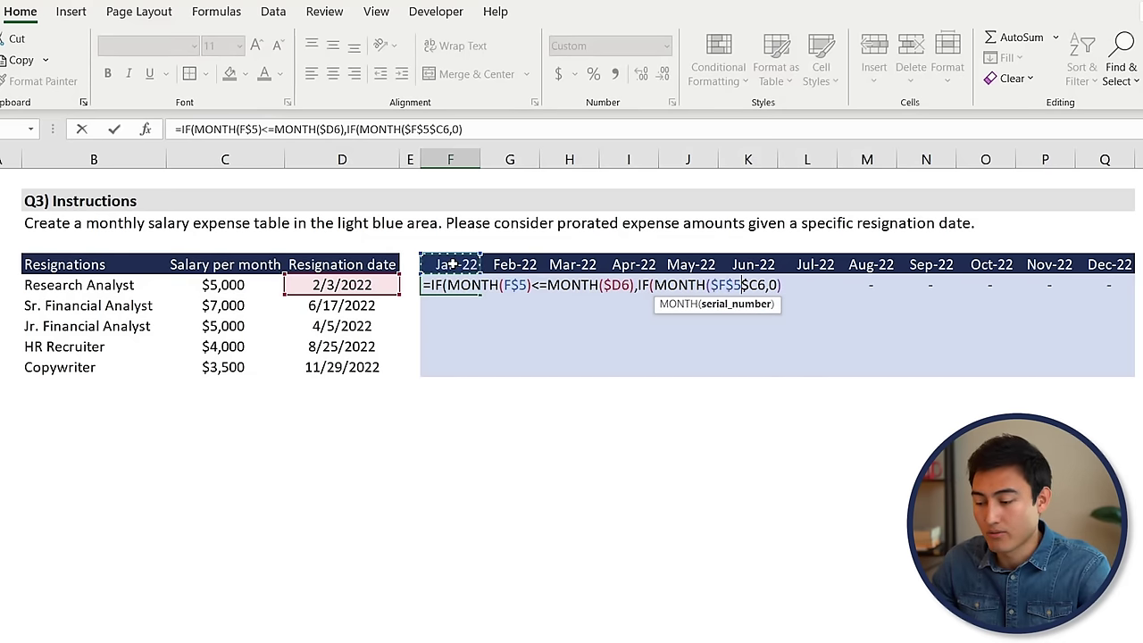
{"action": "type", "text": ")=mont"}
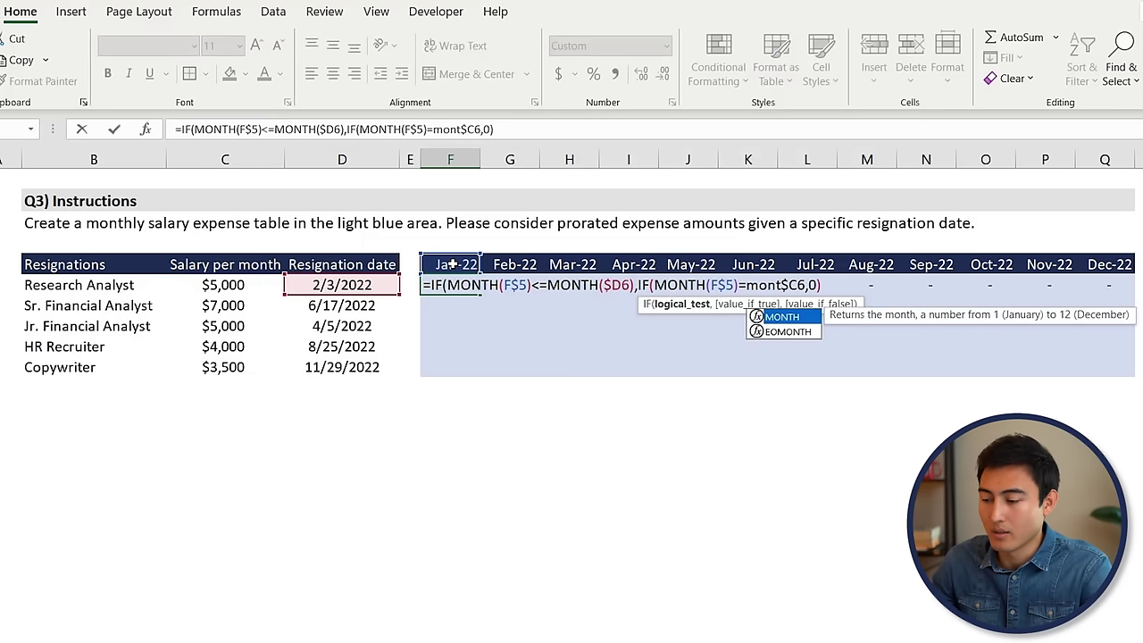
{"action": "key", "text": "Tab"}
{"action": "left_click", "coordinate": [330, 284]}
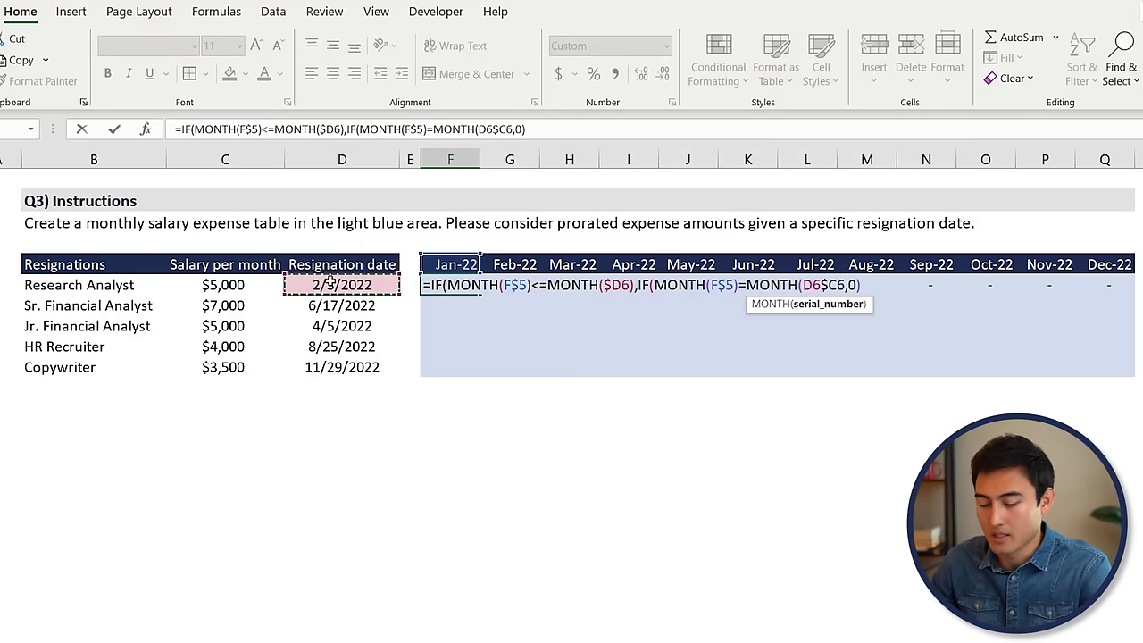
{"action": "key", "text": "F4"}
{"action": "key", "text": "F4"}
{"action": "key", "text": "F4"}
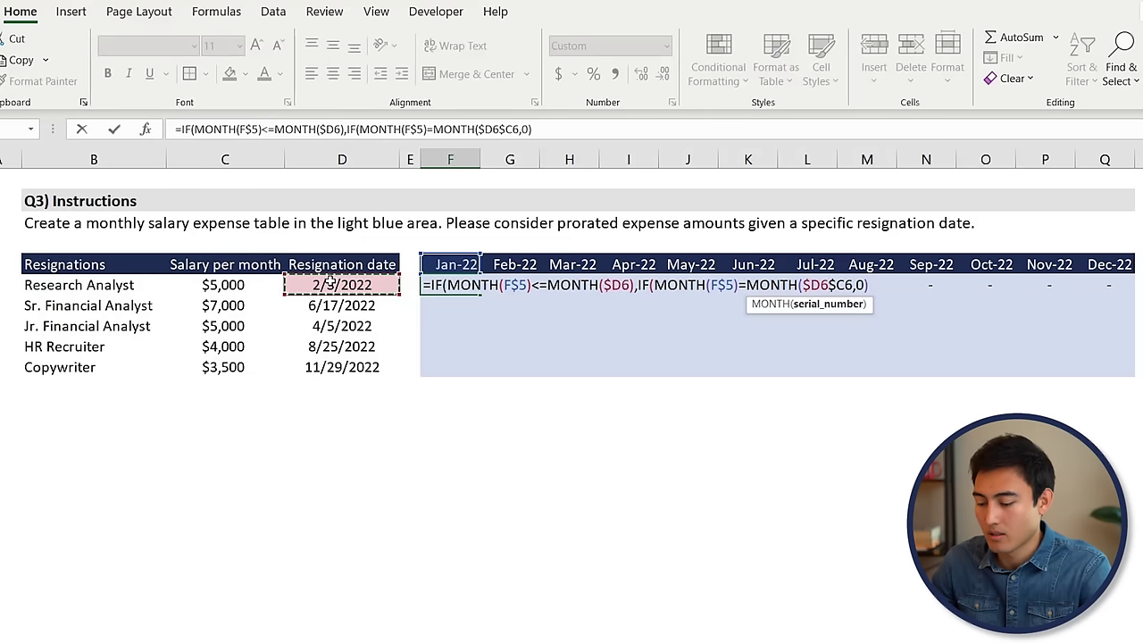
{"action": "type", "text": ")"}
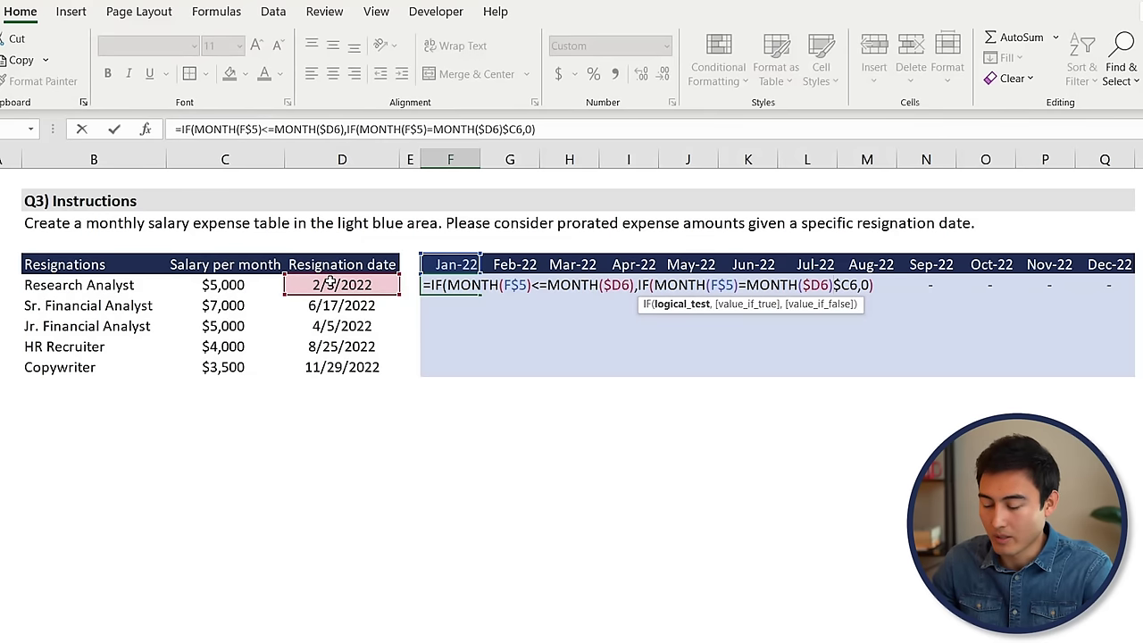
{"action": "type", "text": ","}
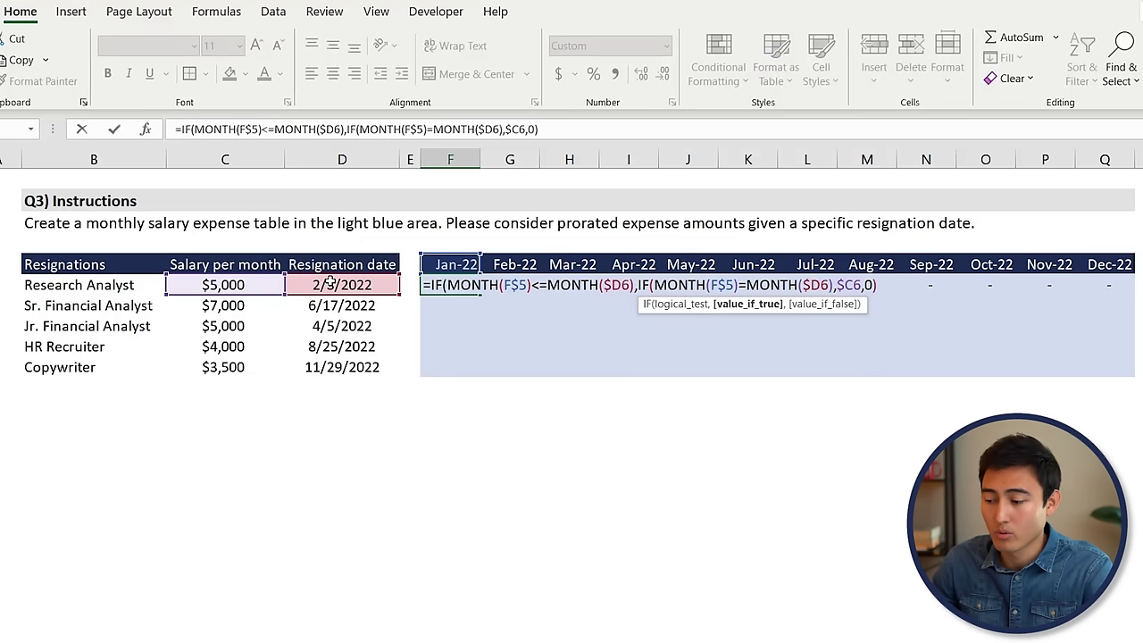
Step: Insert DAY($D6) before the $C6 argument as the start of the nested IF's value-if-true in F6
{"action": "type", "text": "DAY("}
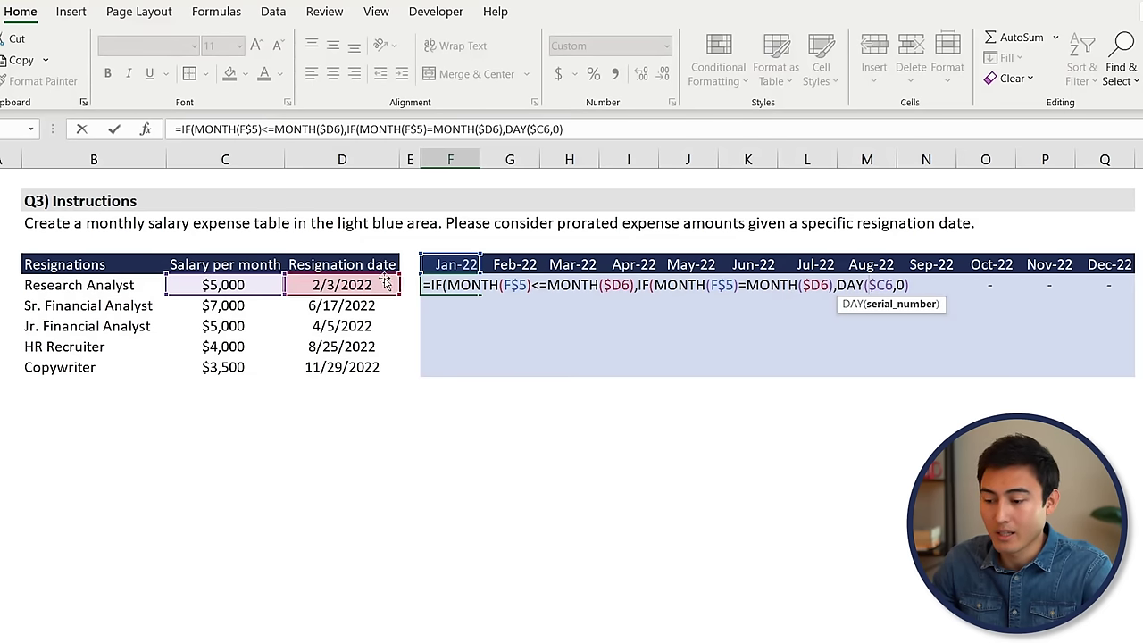
{"action": "left_click", "coordinate": [330, 285]}
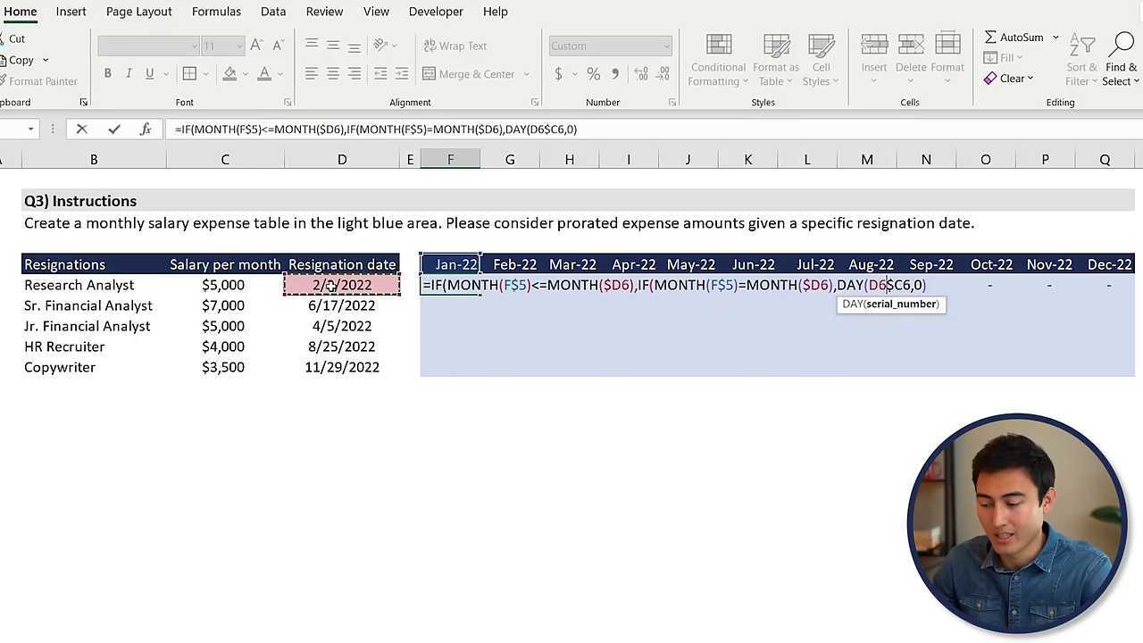
{"action": "key", "text": "F4"}
{"action": "key", "text": "F4"}
{"action": "key", "text": "F4"}
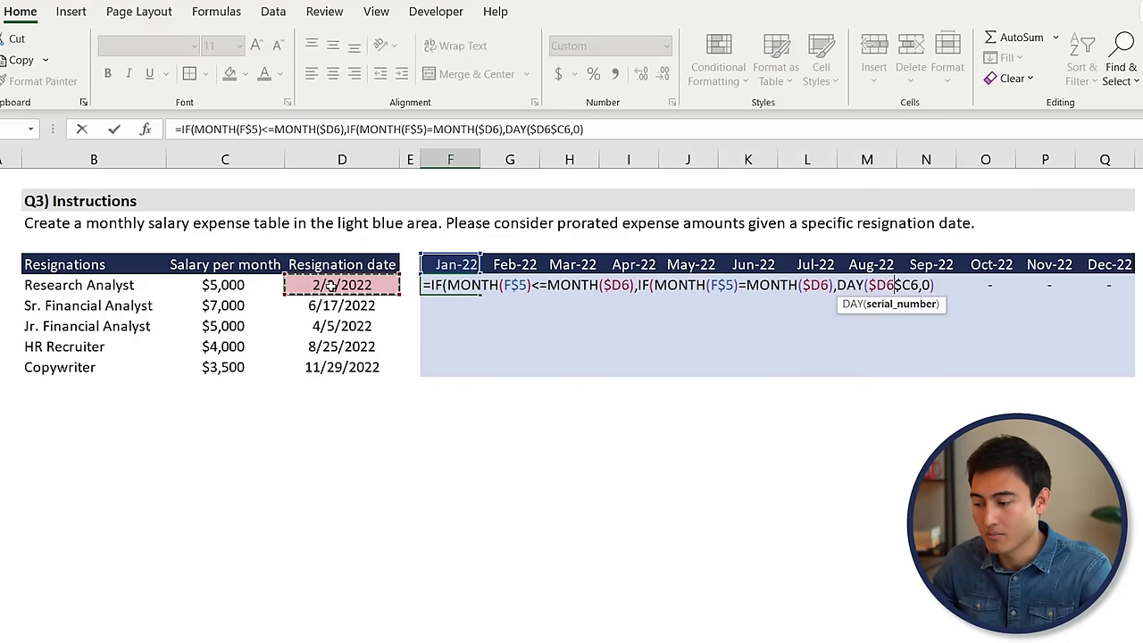
{"action": "type", "text": ")"}
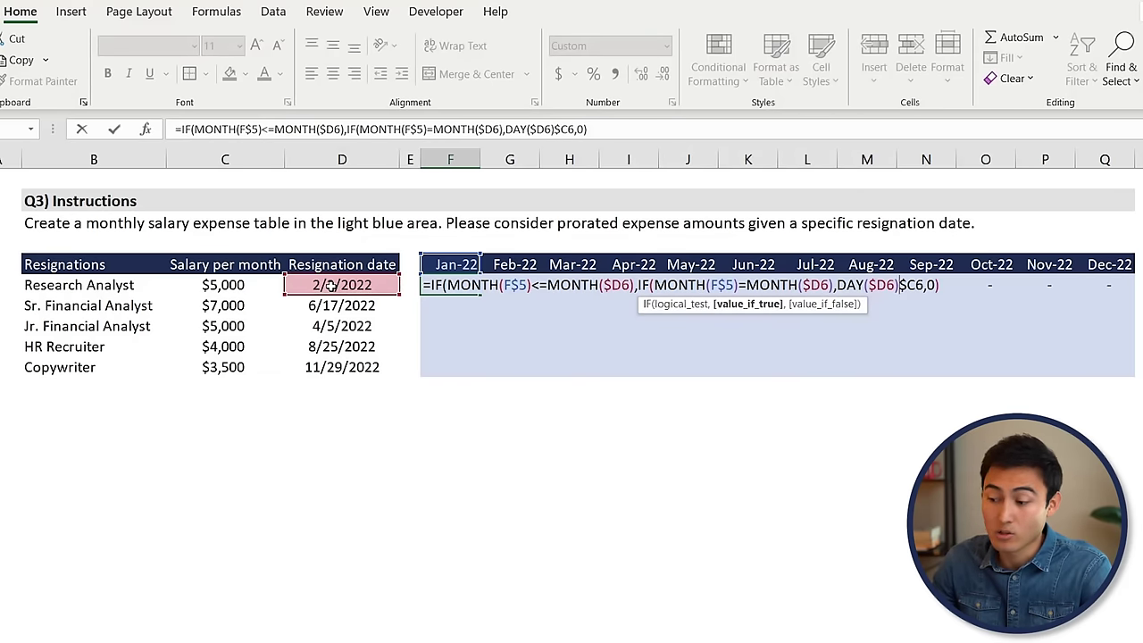
Step: Divide DAY($D6) by the number of days in the month using DAY(EOMONTH(F$5,0)) in the F6 formula
{"action": "type", "text": "/"}
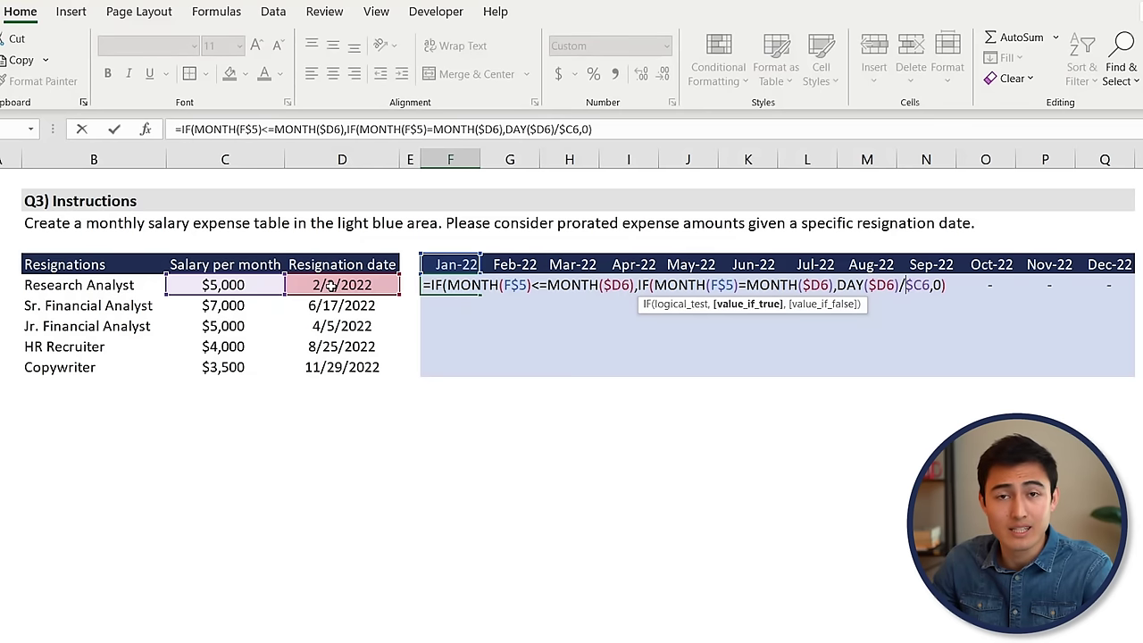
{"action": "type", "text": "day"}
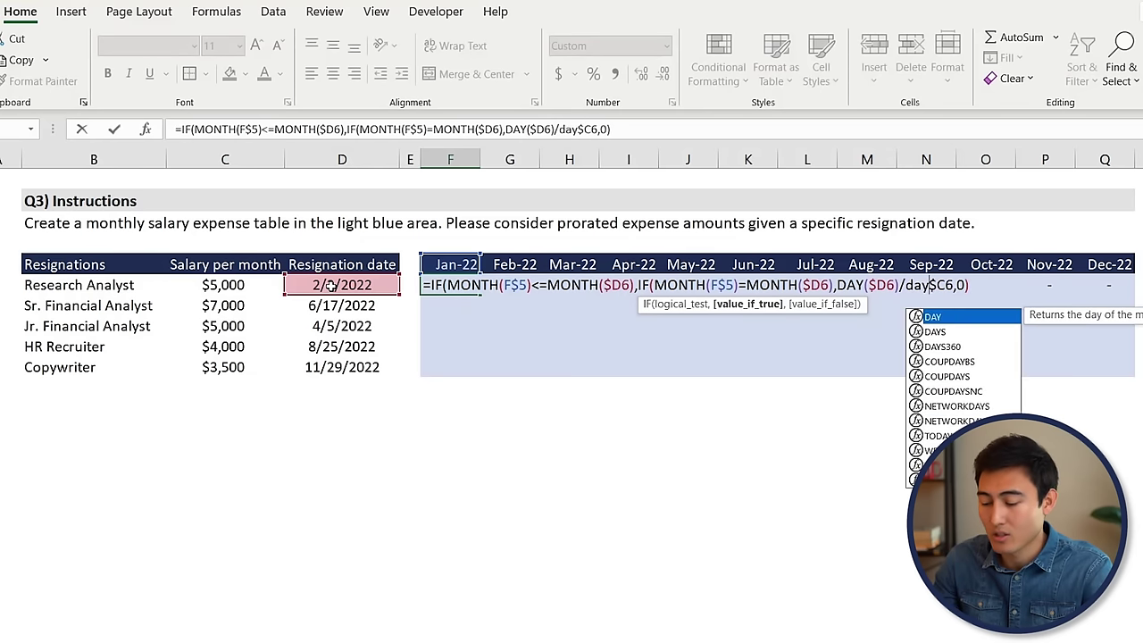
{"action": "key", "text": "Tab"}
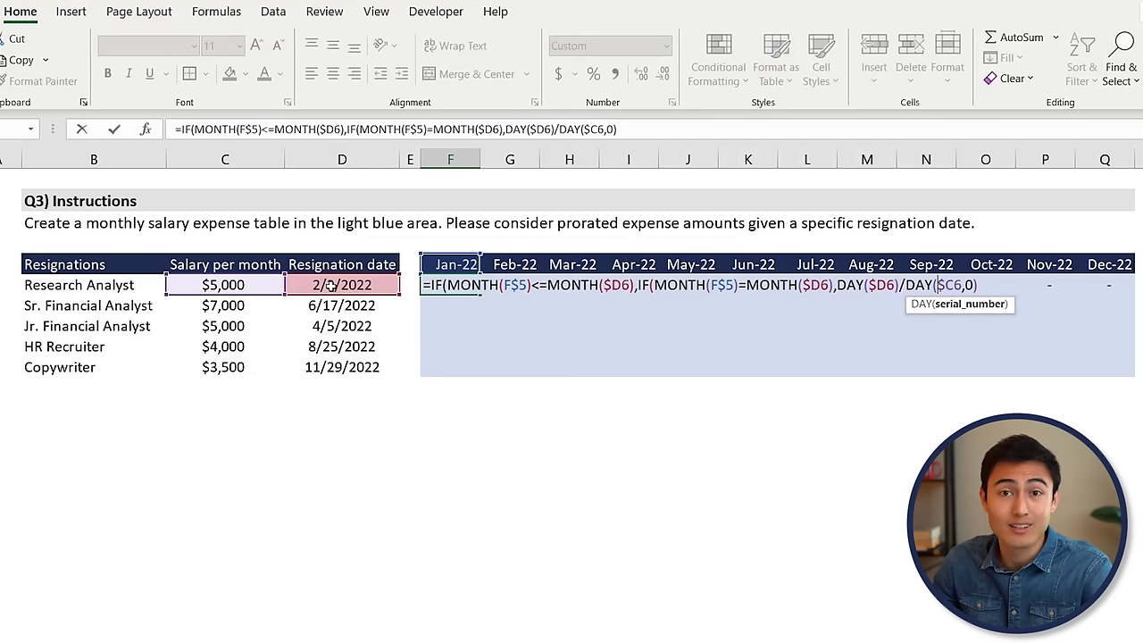
{"action": "type", "text": "eom"}
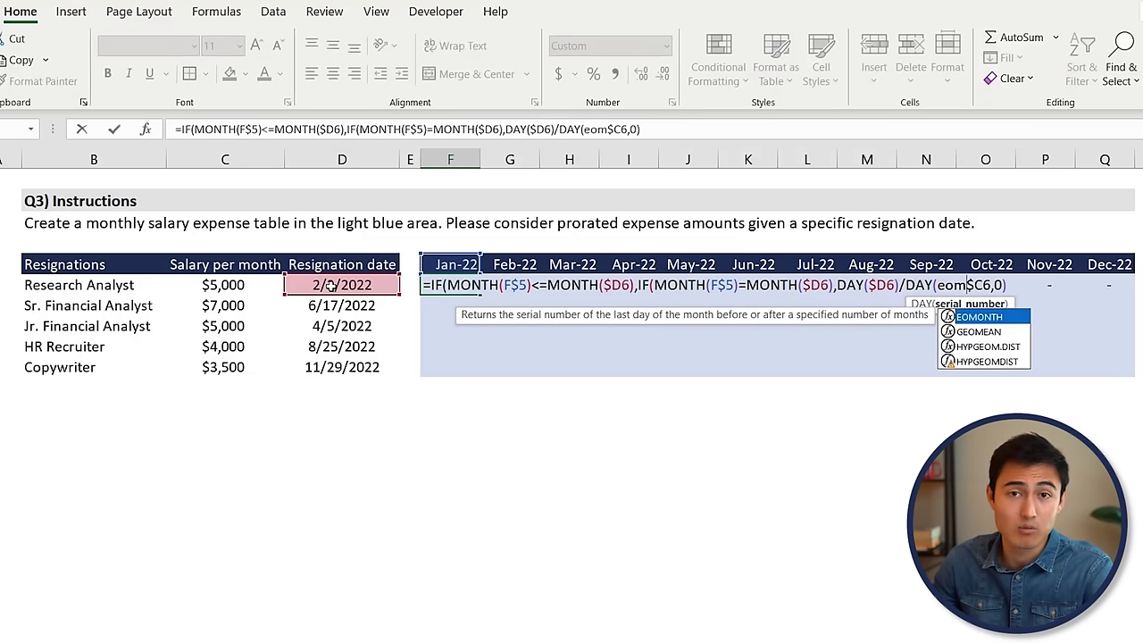
{"action": "key", "text": "Tab"}
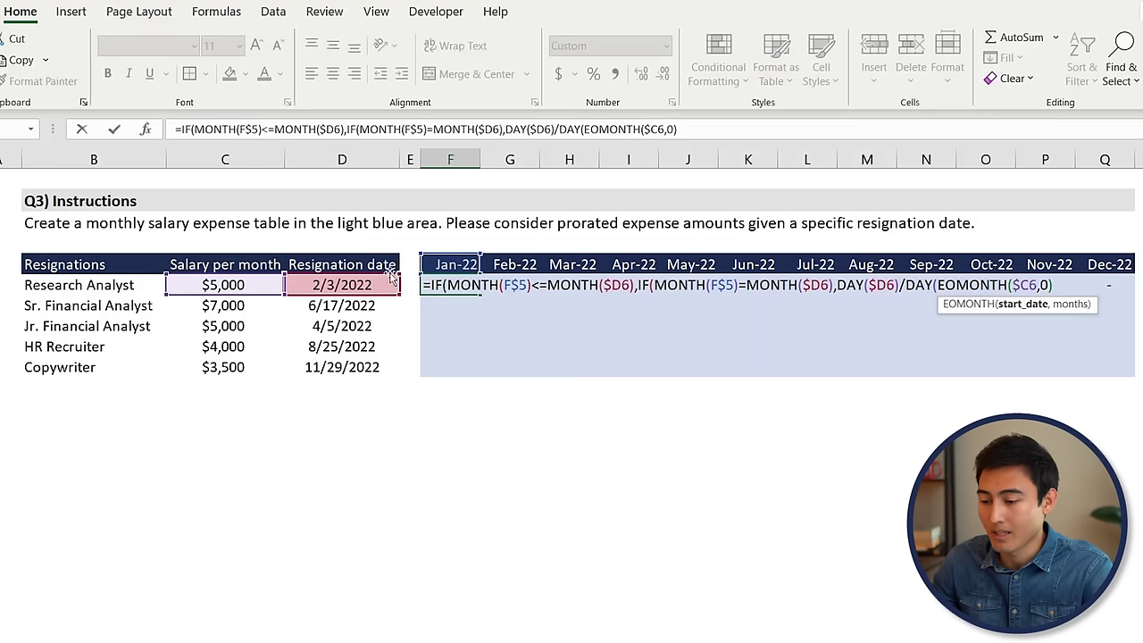
{"action": "left_click", "coordinate": [454, 266]}
{"action": "key", "text": "F4"}
{"action": "key", "text": "F4"}
{"action": "type", "text": ","}
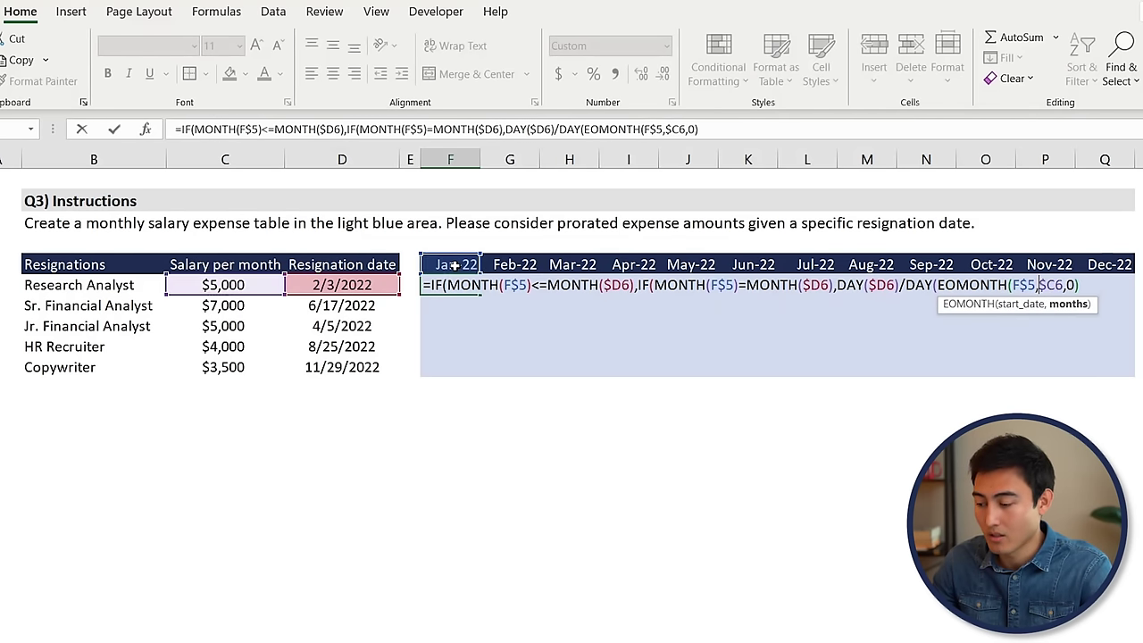
{"action": "type", "text": "0"}
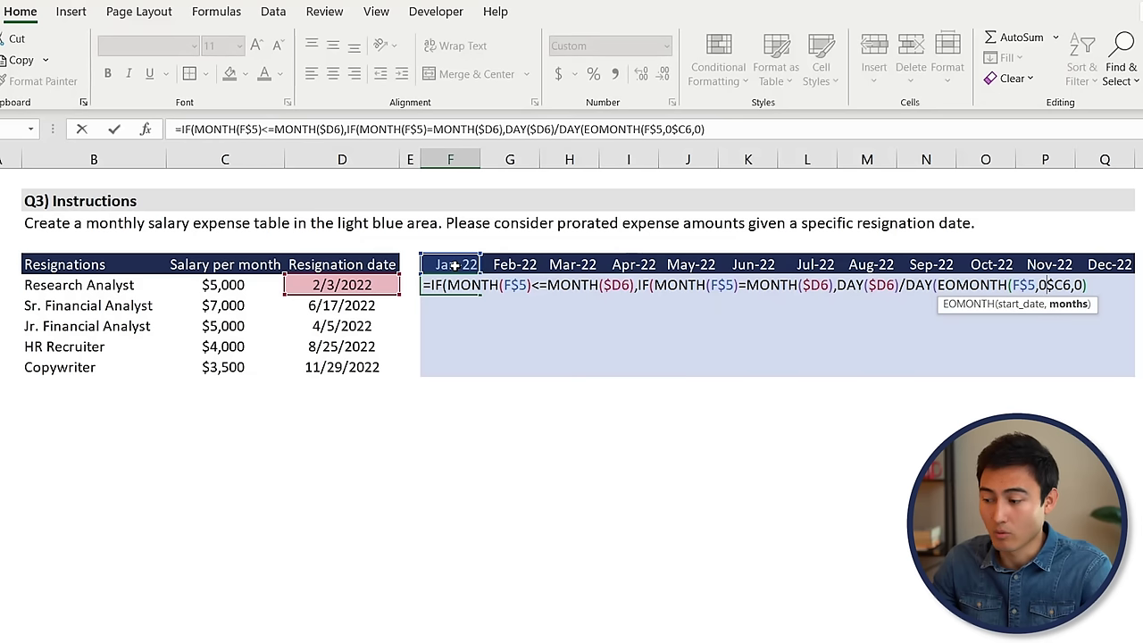
{"action": "type", "text": ")"}
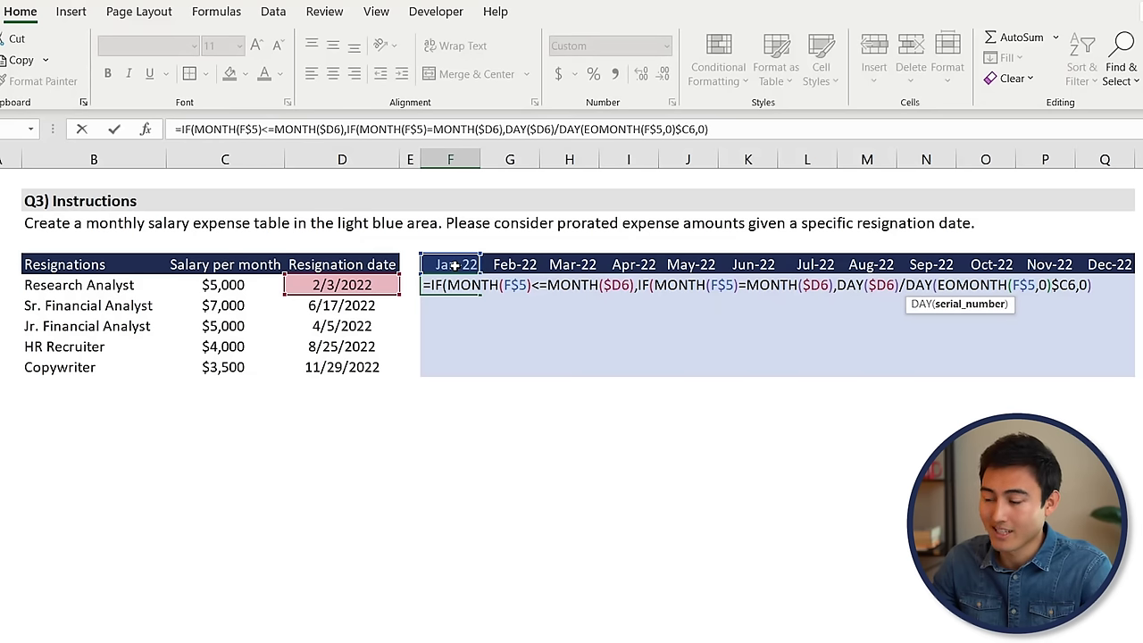
{"action": "type", "text": ")"}
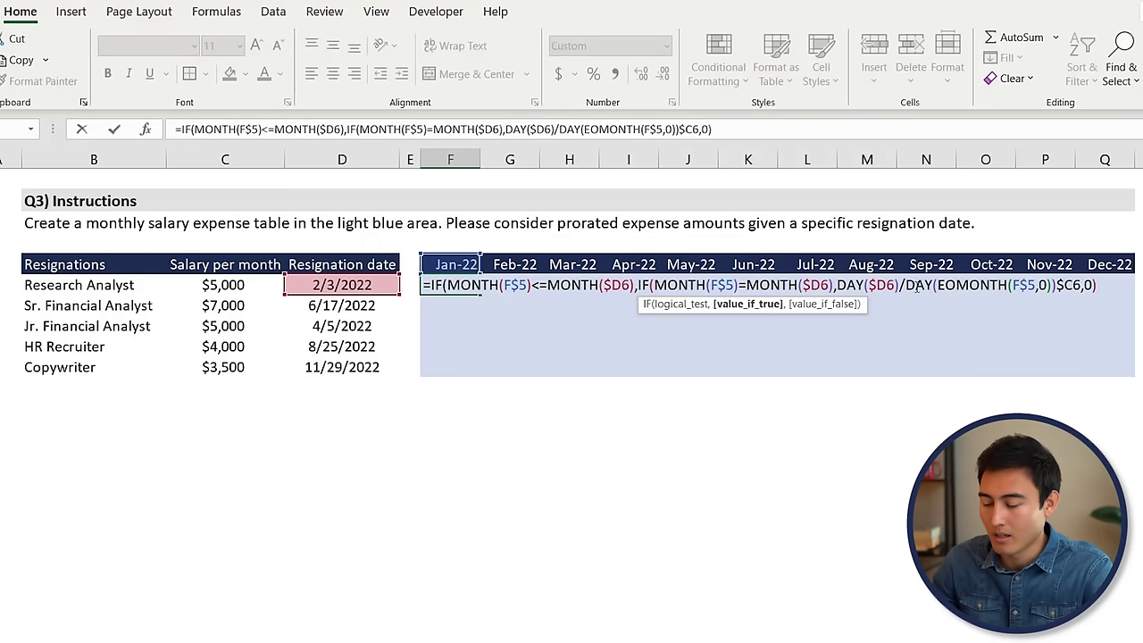
Step: Multiply the day ratio by the salary $C6, keep $C6 as the nested IF's value-if-false, and complete the F6 formula
{"action": "type", "text": "*"}
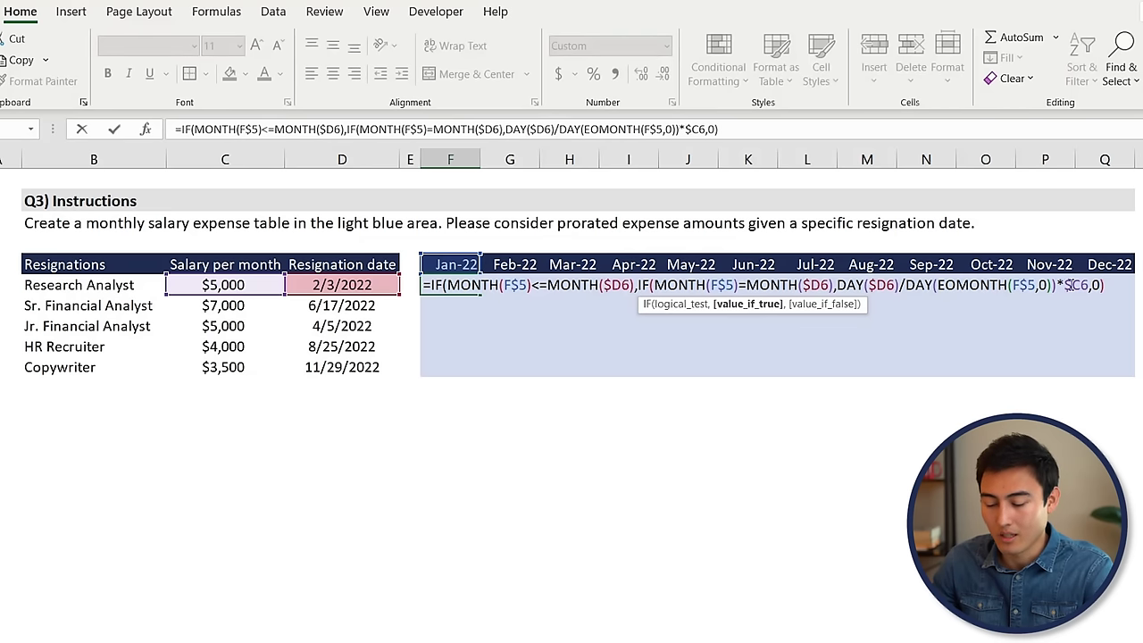
{"action": "left_click", "coordinate": [246, 284]}
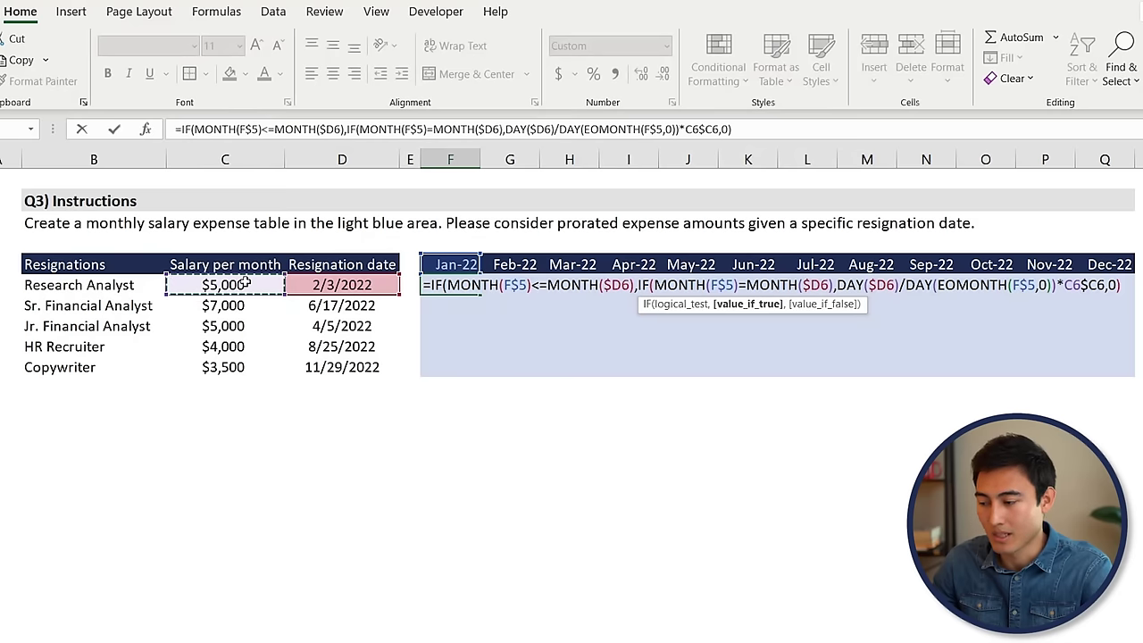
{"action": "key", "text": "F4"}
{"action": "key", "text": "F4"}
{"action": "key", "text": "F4"}
{"action": "type", "text": ","}
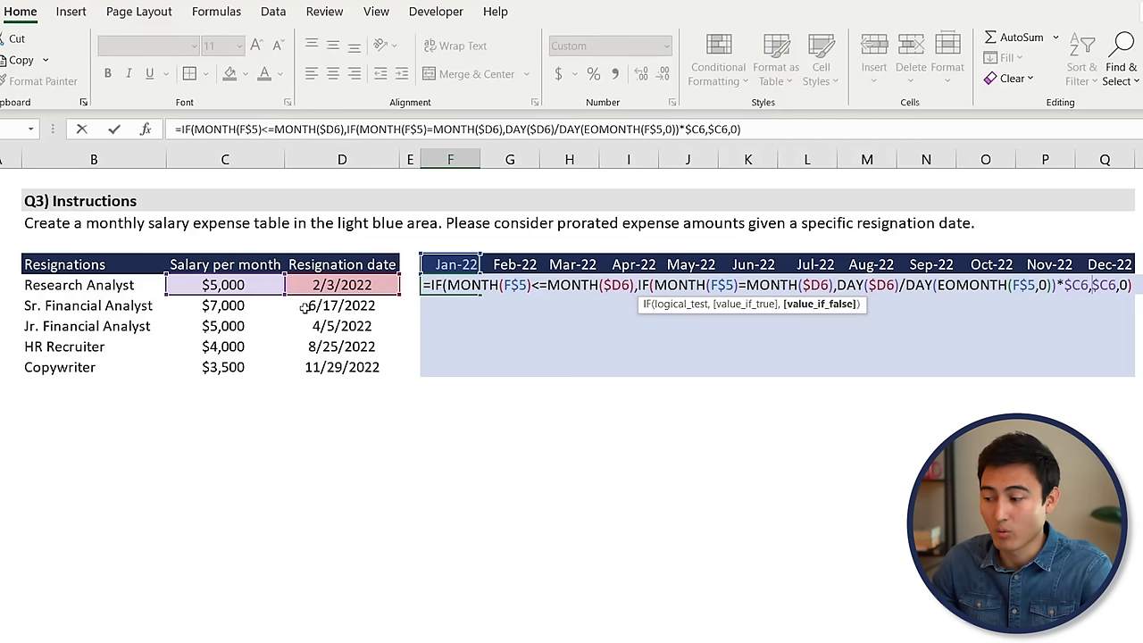
{"action": "type", "text": ")"}
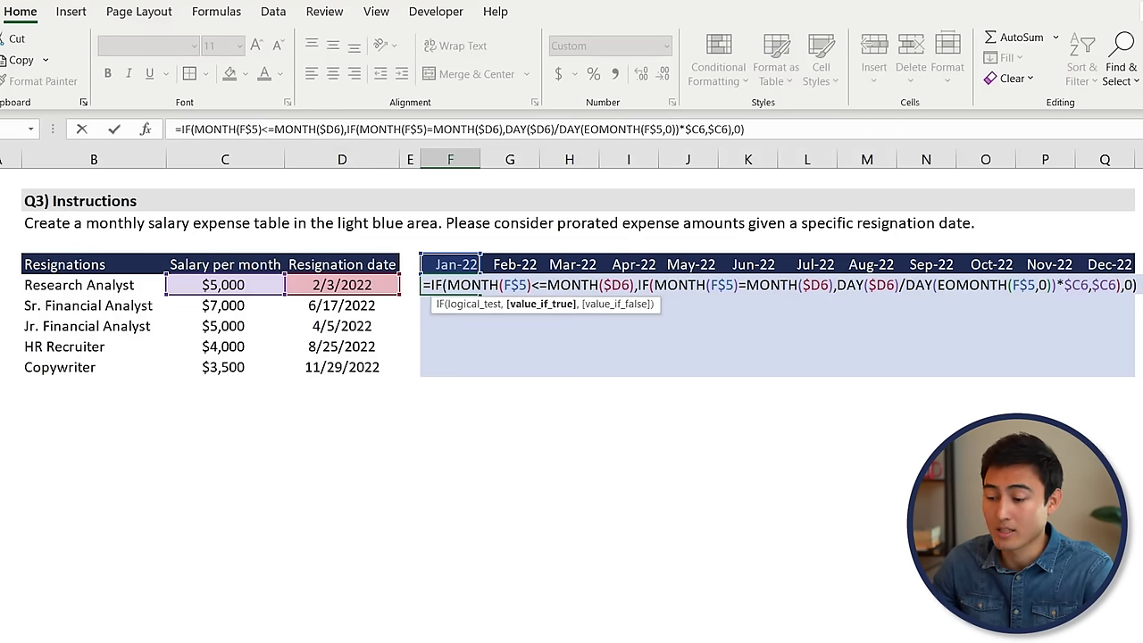
{"action": "key", "text": "Return"}
Step: Copy the F6 formula across the whole light blue table, from Jan-22 to Dec-22 for all five employees (F6:Q10)
{"action": "left_click", "coordinate": [450, 285]}
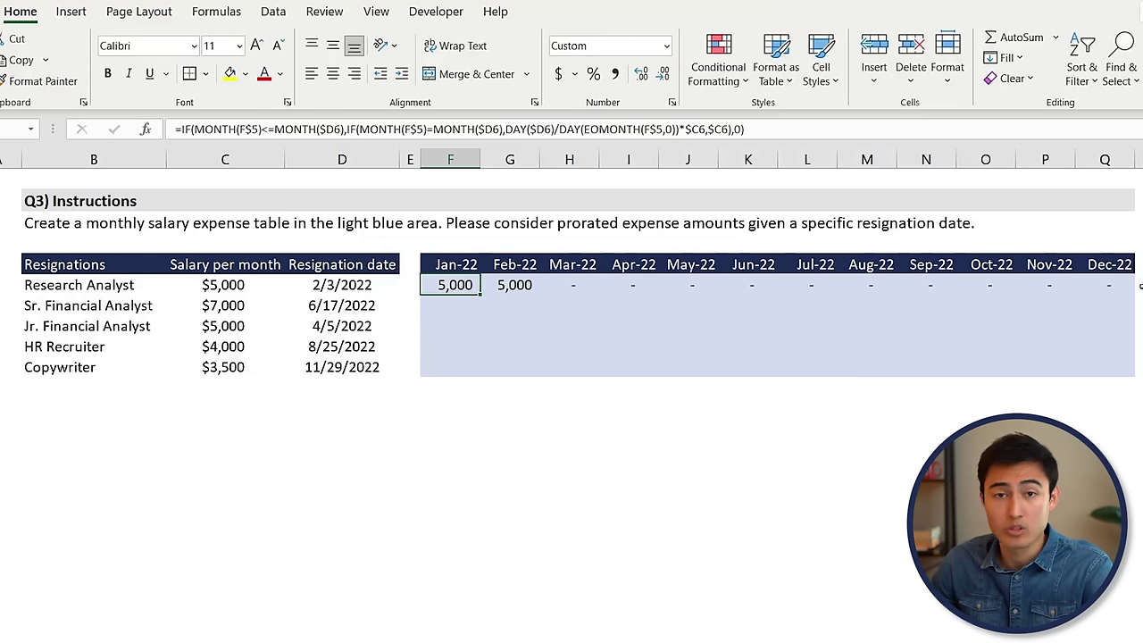
{"action": "key", "text": "ctrl+c"}
{"action": "key", "text": "Down"}
{"action": "key", "text": "shift+Down"}
{"action": "key", "text": "shift+Down"}
{"action": "key", "text": "shift+Down"}
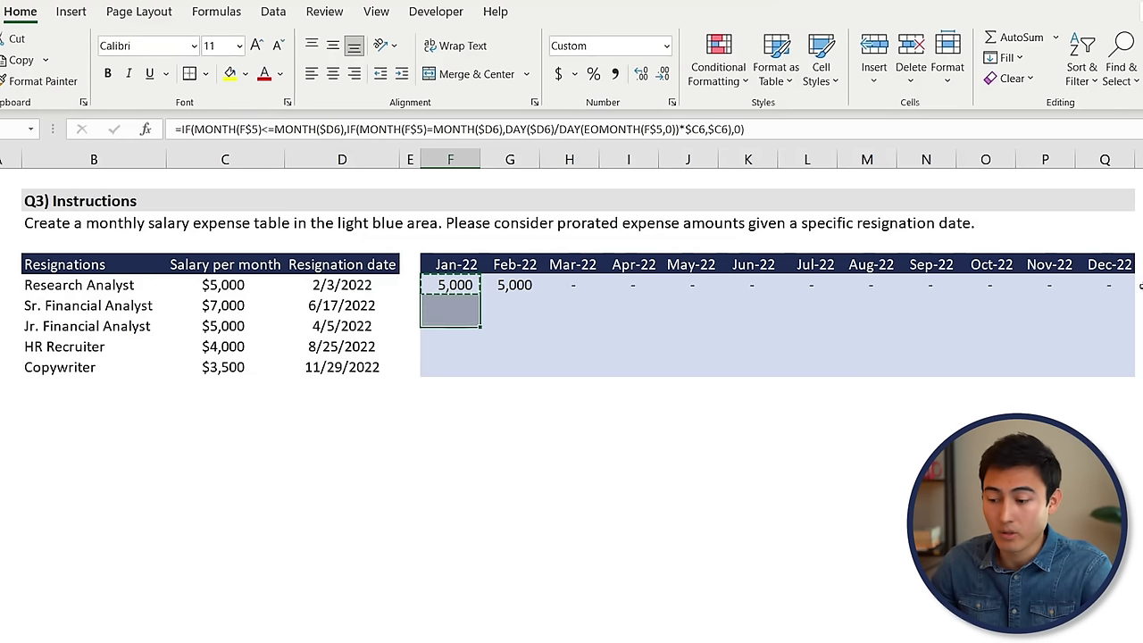
{"action": "key", "text": "shift+Right"}
{"action": "key", "text": "shift+Right"}
{"action": "key", "text": "shift+Right"}
{"action": "key", "text": "shift+Right"}
{"action": "key", "text": "shift+Right"}
{"action": "key", "text": "shift+Right"}
{"action": "key", "text": "shift+Right"}
{"action": "key", "text": "shift+Right"}
{"action": "key", "text": "shift+Right"}
{"action": "key", "text": "shift+Right"}
{"action": "key", "text": "shift+Right"}
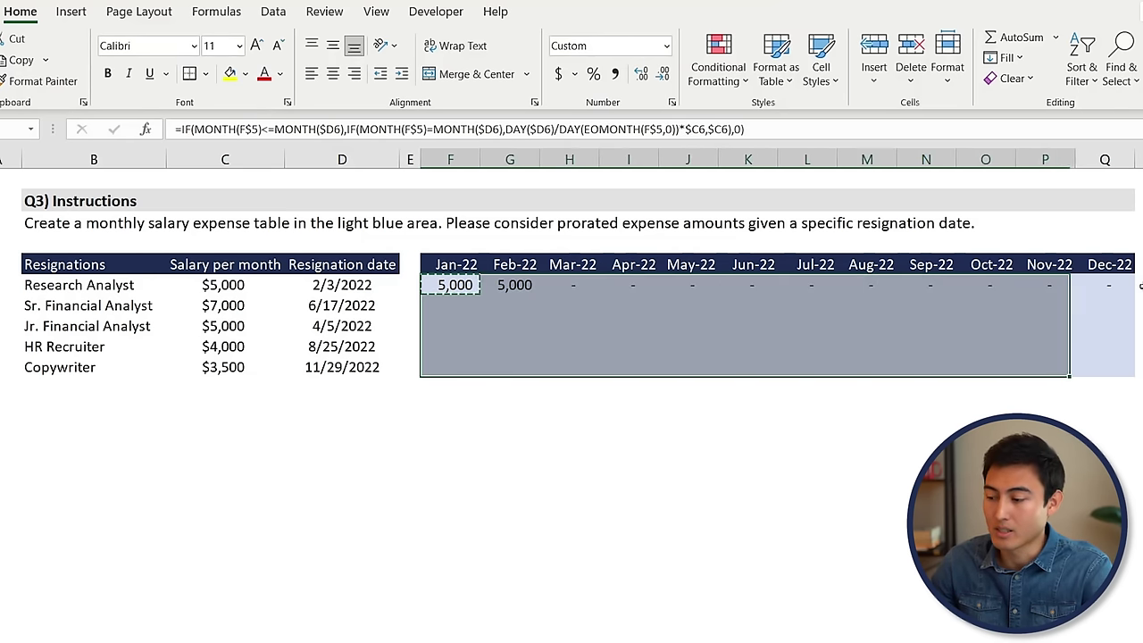
{"action": "key", "text": "ctrl+v"}
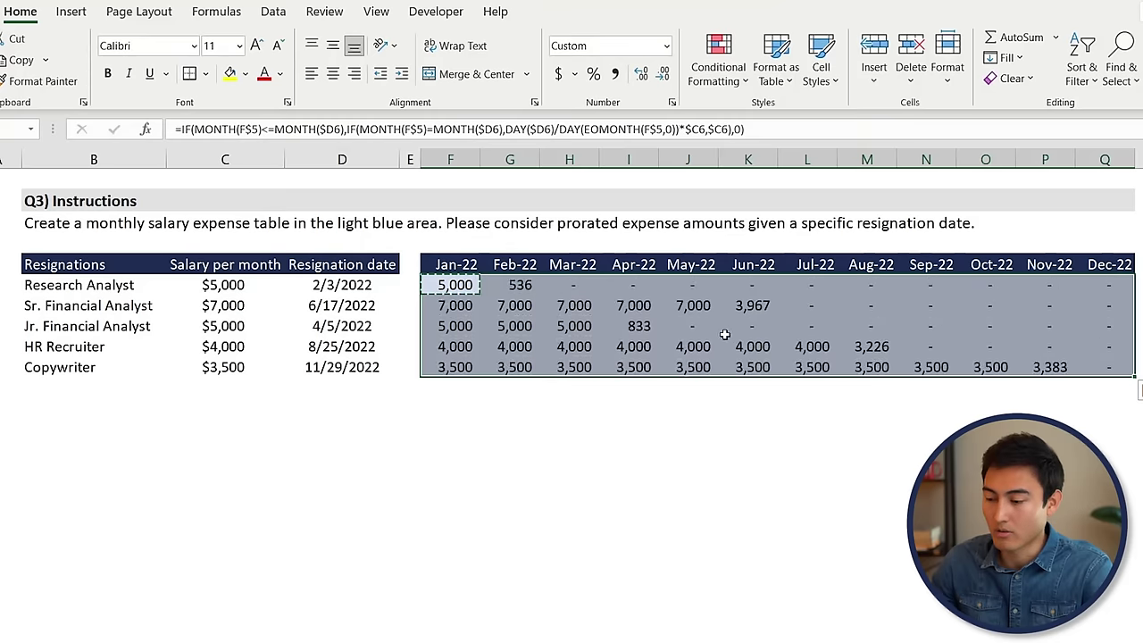
{"action": "key", "text": "Escape"}
Step: Check the Research Analyst's Feb-22 amount and the Copywriter's Nov-22 amount against the Copywriter's salary and resignation date
{"action": "key", "text": "Down"}
{"action": "key", "text": "Up"}
{"action": "key", "text": "Right"}
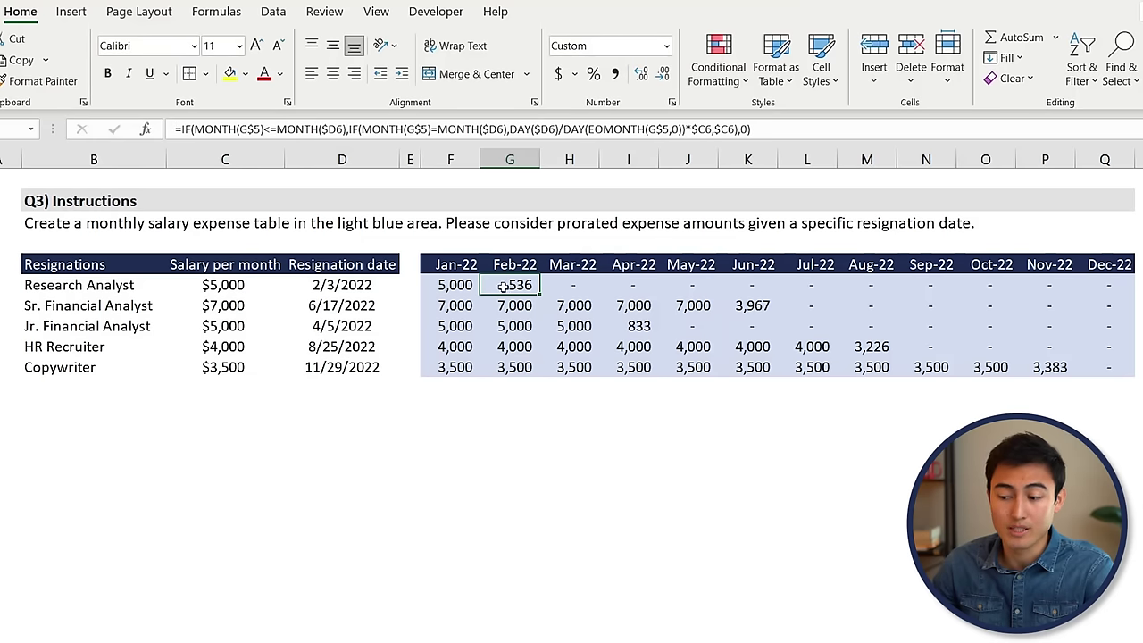
{"action": "left_click", "coordinate": [343, 373]}
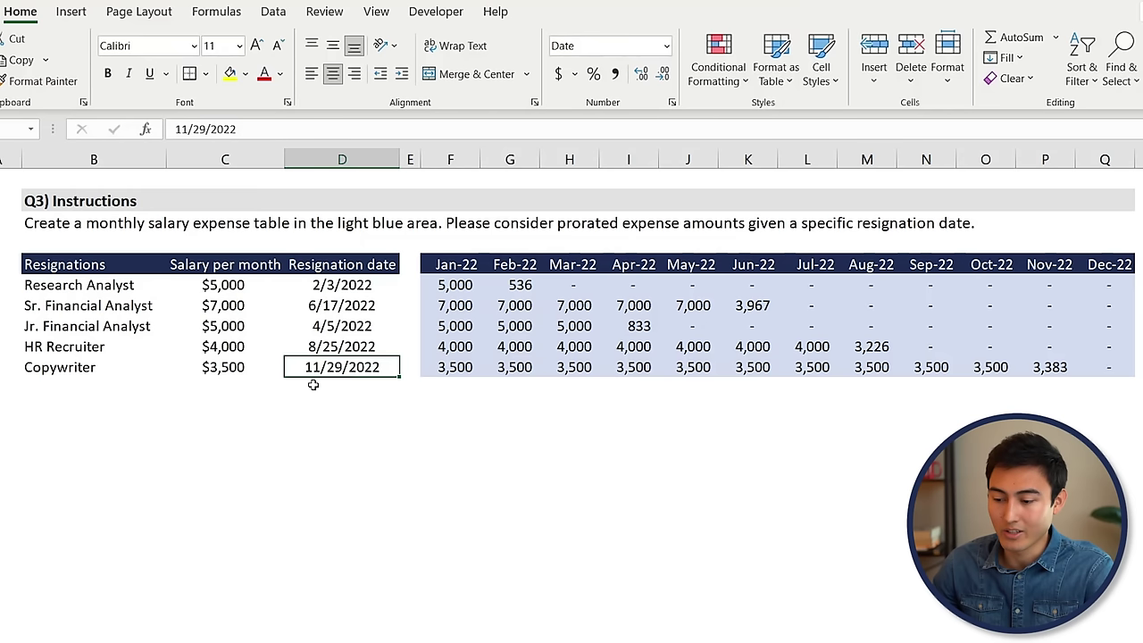
{"action": "left_click", "coordinate": [228, 365]}
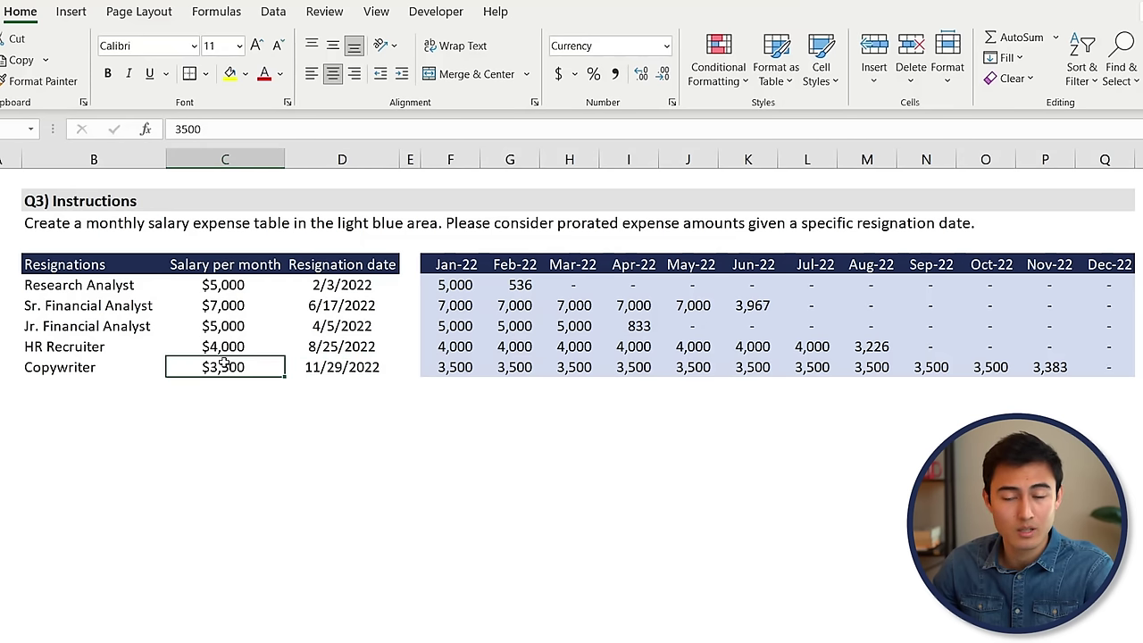
{"action": "key", "text": "Right"}
{"action": "left_click", "coordinate": [1055, 366]}
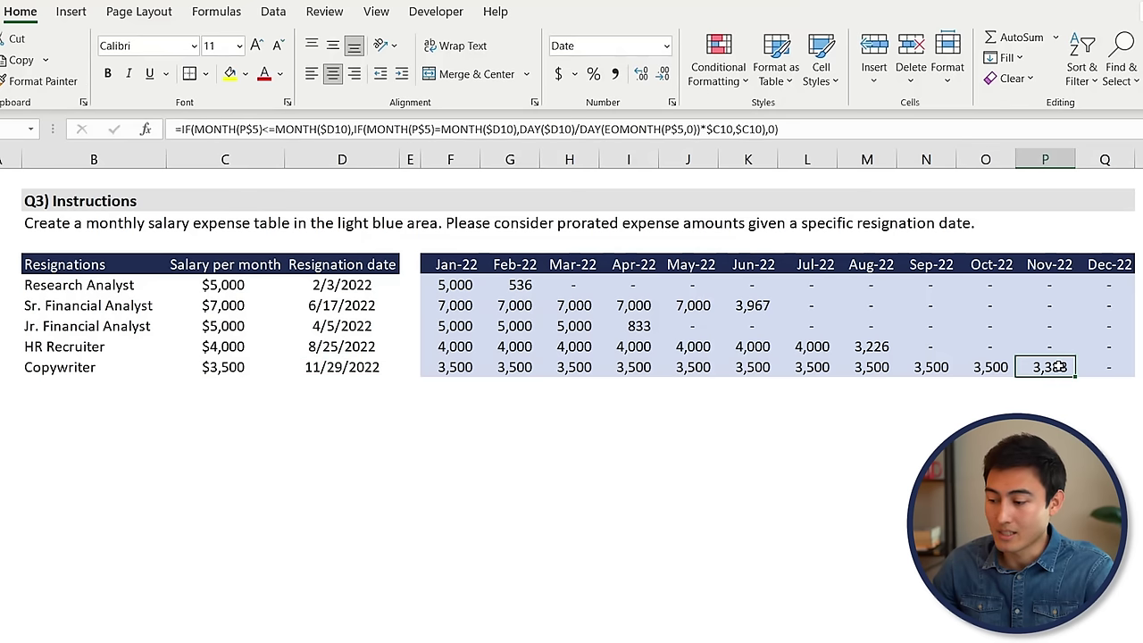